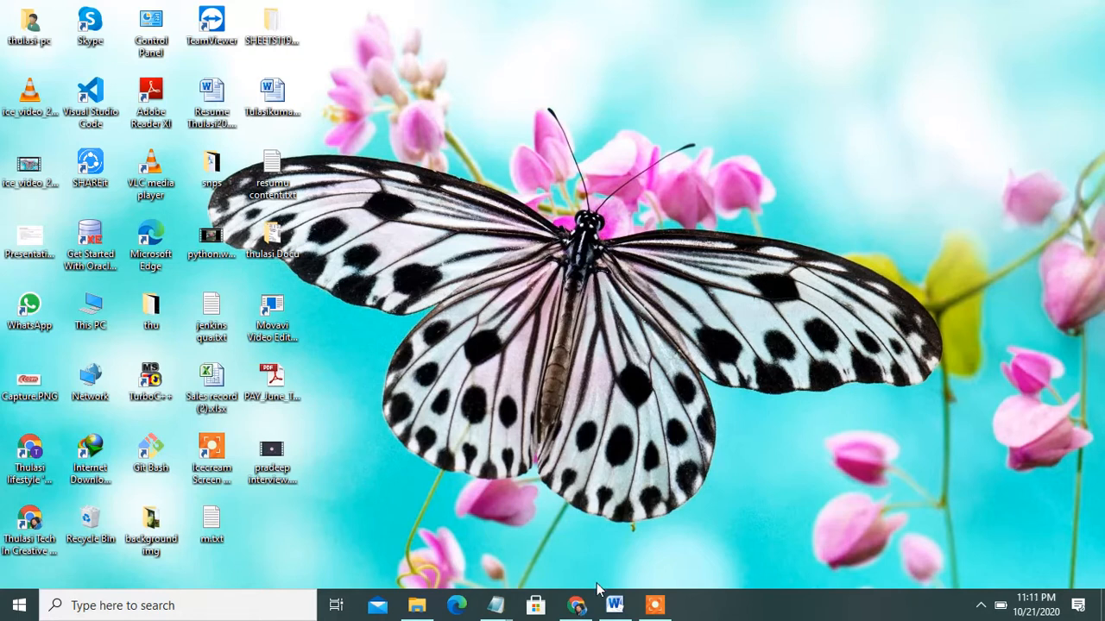
Bring the Word notes forward and review the Jenkins topic lines
left_click(614, 604)
left_click(656, 319)
key("Up")
key("Up")
key("Up")
key("Up")
key("Up")
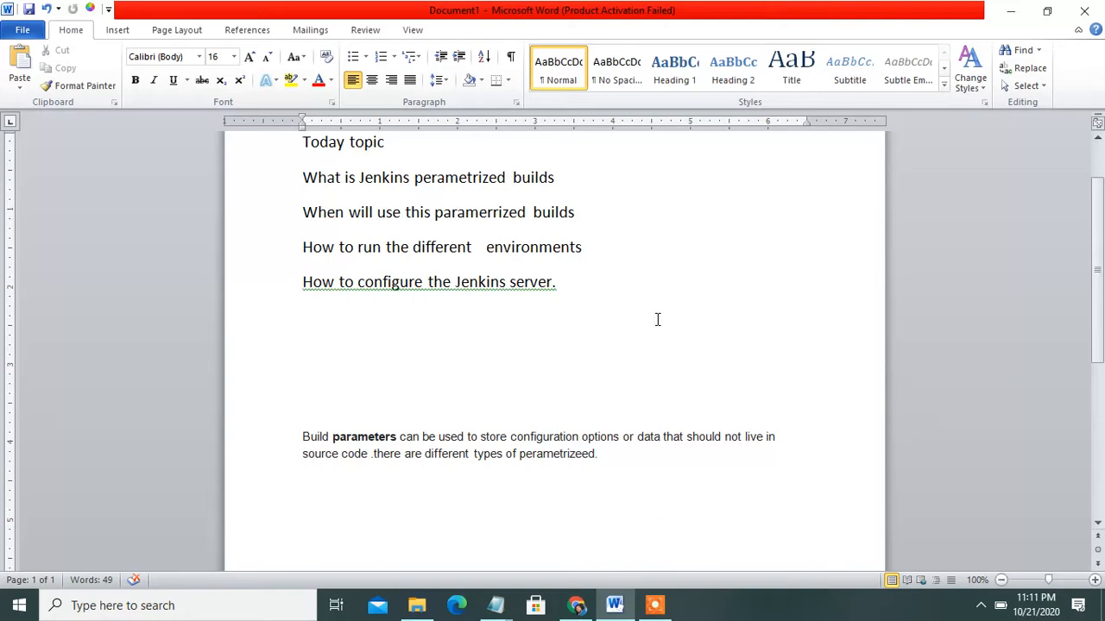
key("Down")
key("Down")
key("Up")
key("Down")
key("Down")
key("Down")
left_click_drag(415, 247, 596, 237)
End 'How to configure the Jenkins server' with a period and start a blank line below it
left_click(552, 288)
type(".")
left_click_drag(456, 281, 547, 292)
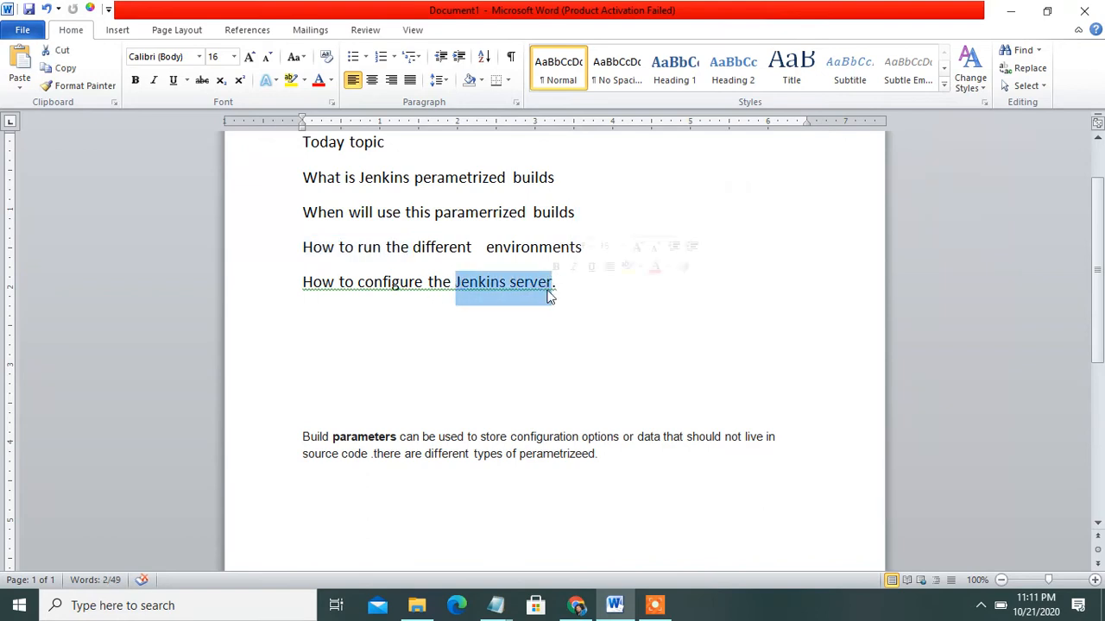
left_click(592, 304)
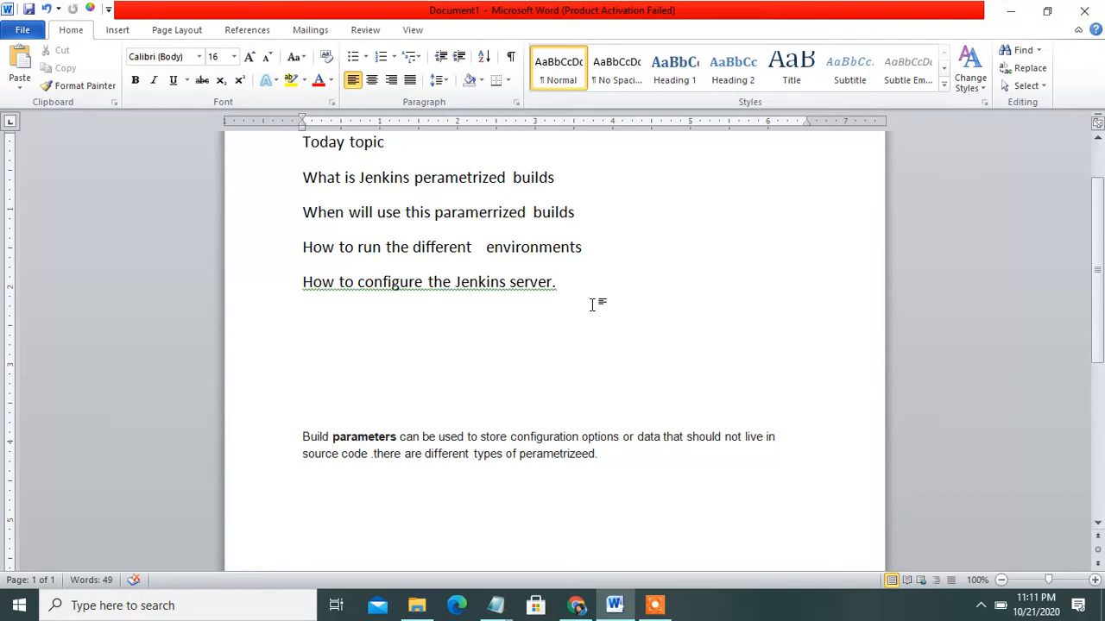
key("Return")
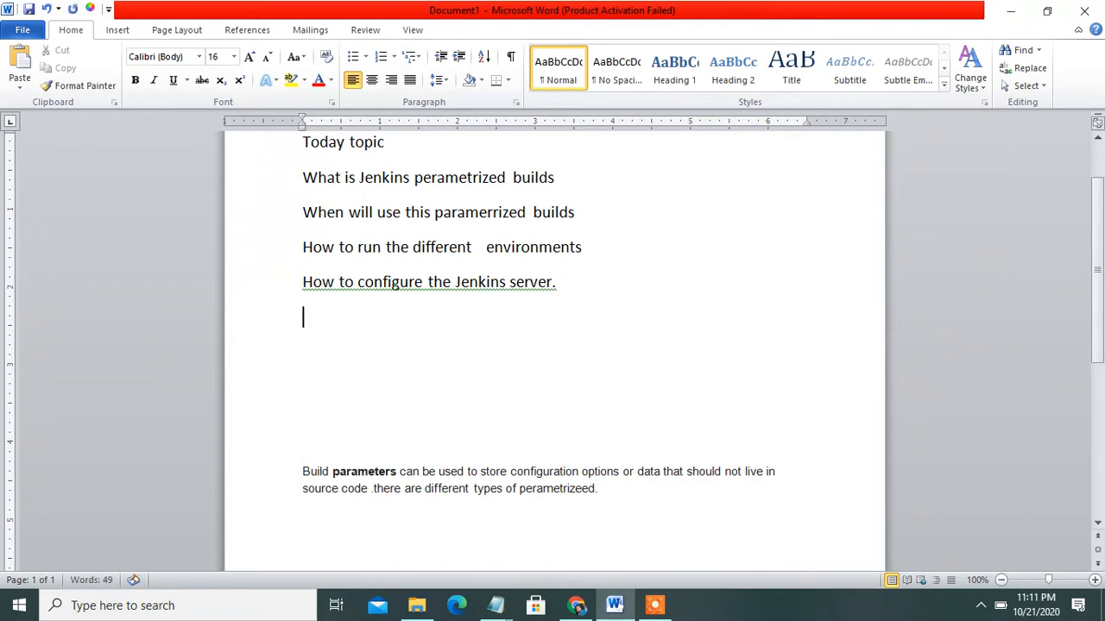
Delete the blank lines below the topics and review the build parameters paragraph
left_click(303, 386)
key("BackSpace")
key("BackSpace")
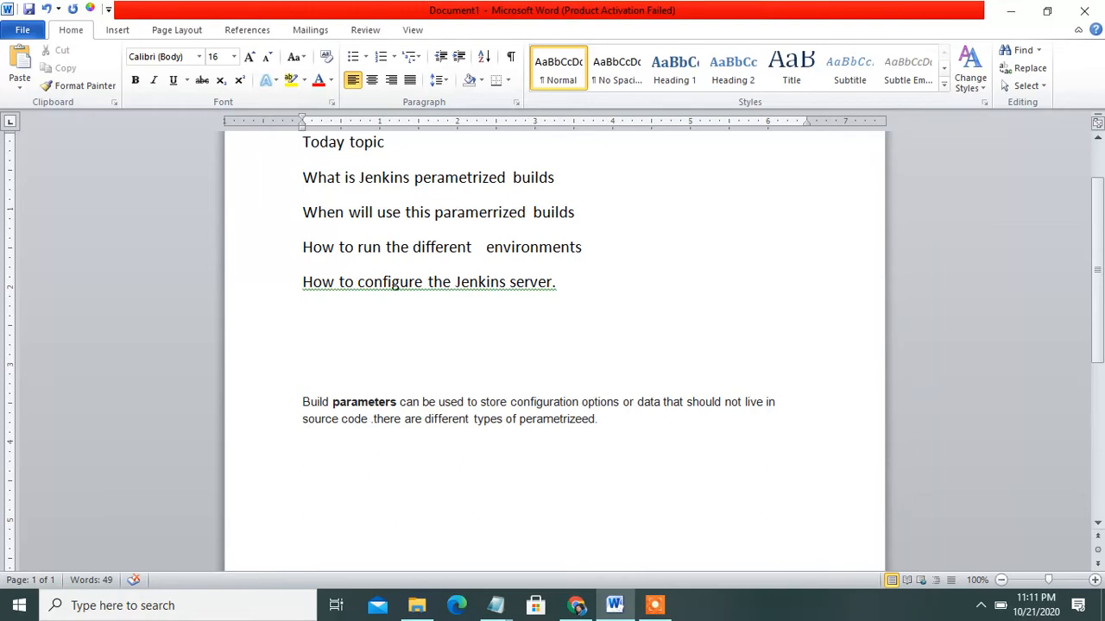
left_click_drag(467, 401, 508, 403)
left_click(511, 406)
left_click_drag(374, 417, 673, 424)
left_click(673, 424)
Add the line 'Git tag:-v1.0,v1.1,v1.2' below the build parameters paragraph
left_click(390, 513)
key("Right")
key("Right")
key("Right")
key("Right")
key("Right")
key("Right")
key("Right")
key("Right")
key("Right")
key("Right")
key("Right")
key("Right")
key("Right")
key("Right")
key("Right")
key("Right")
key("Right")
key("Right")
key("Right")
key("Right")
key("Return")
key("Return")
type("git ")
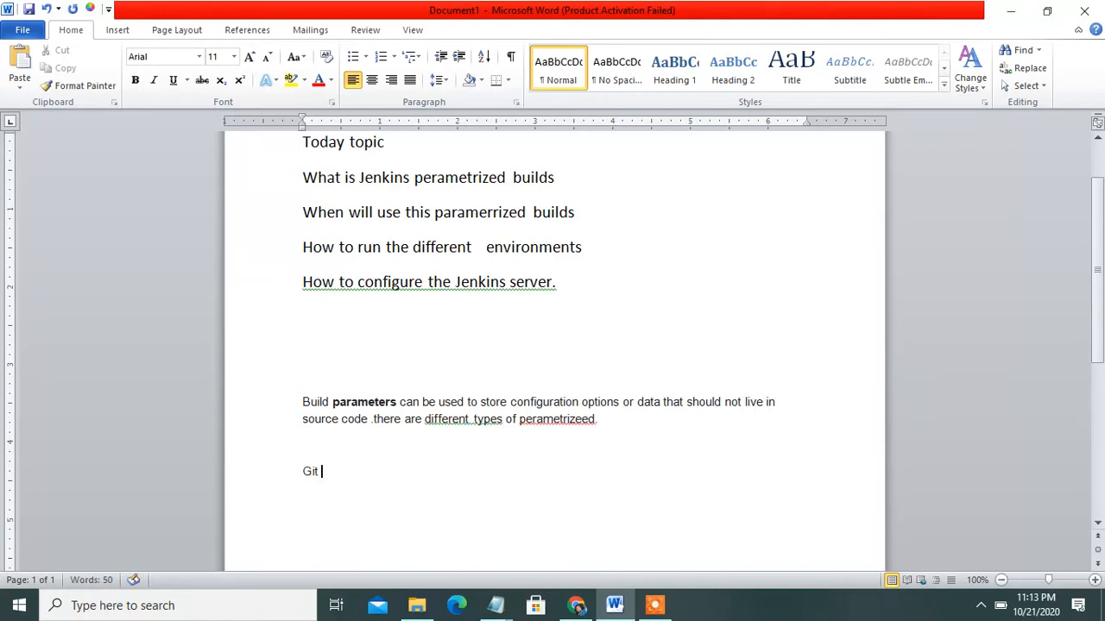
type("tag:-v1.0,v1.1")
left_click(370, 472)
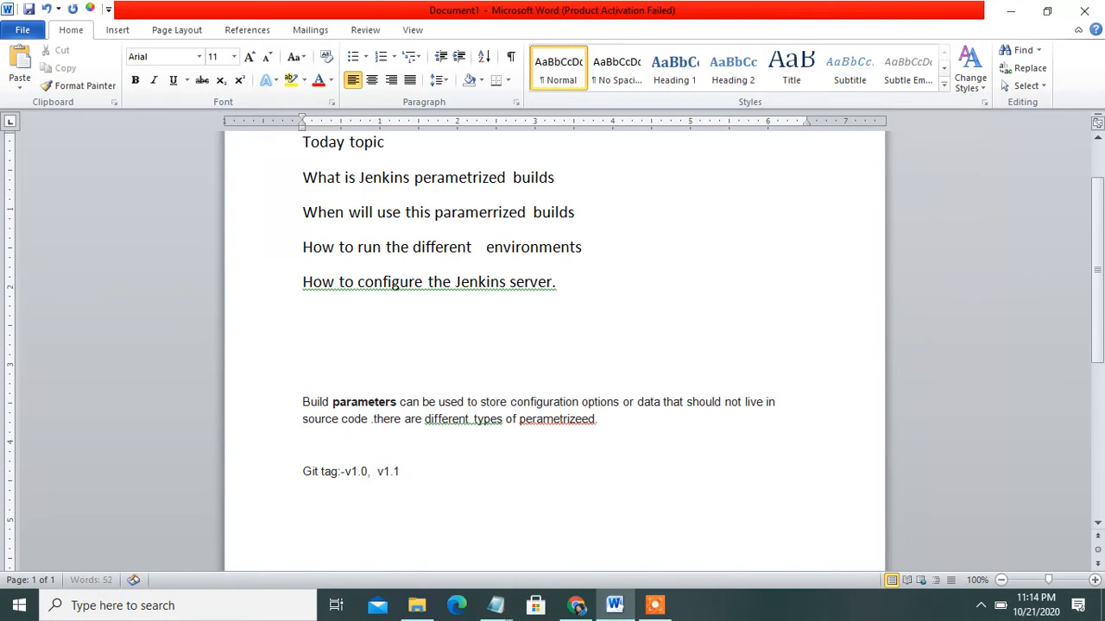
left_click(400, 472)
type(",v1")
type(".2")
Look over the Jenkins topic list in the Word notes
mouse_move(655, 607)
left_click_drag(296, 247, 551, 231)
left_click(506, 264)
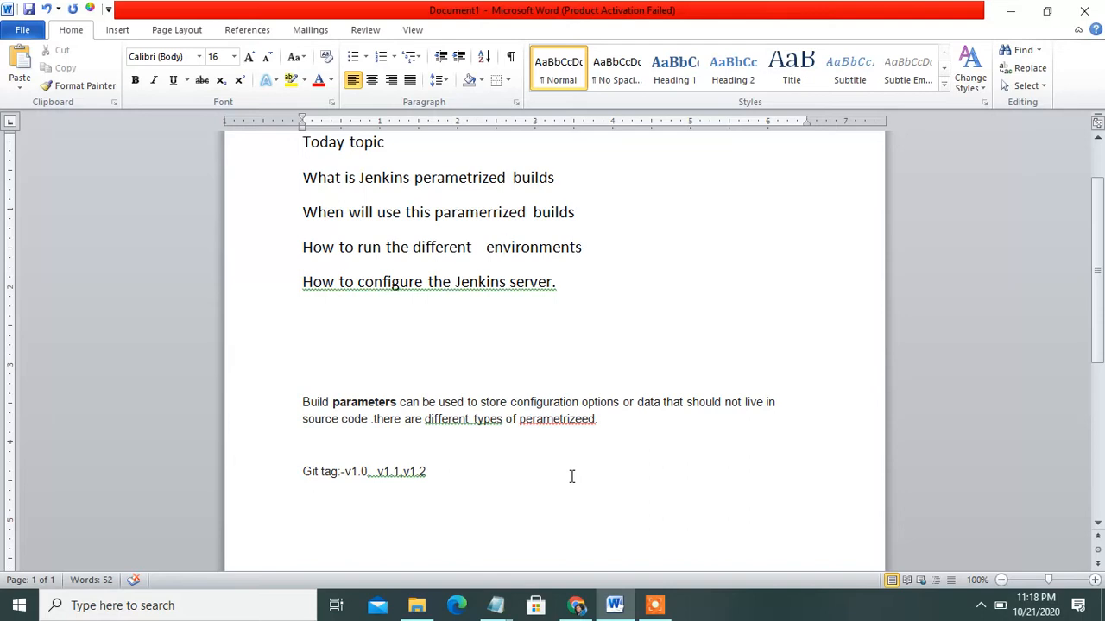
Show the 'Dashboard [Jenkins]' tab at localhost:8080 in Chrome
left_click(567, 609)
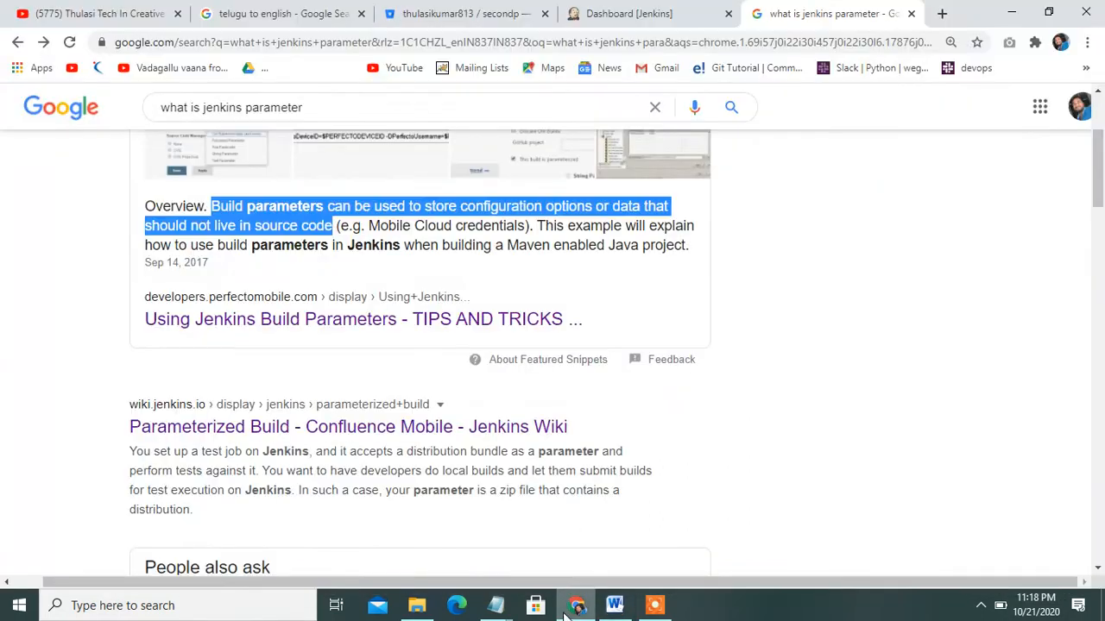
left_click(686, 10)
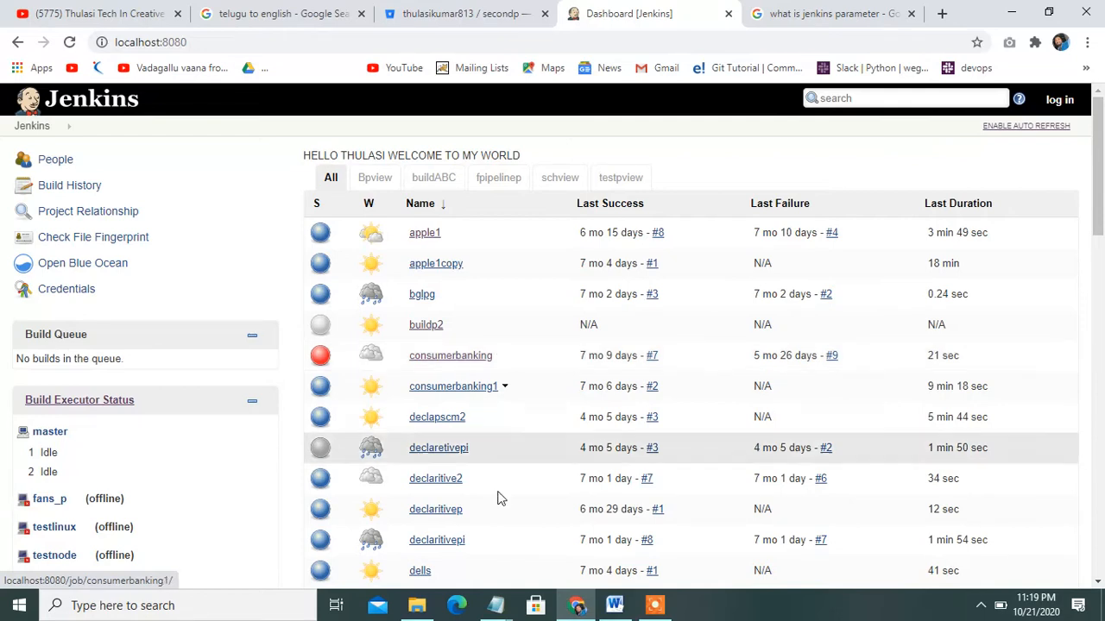
left_click(614, 606)
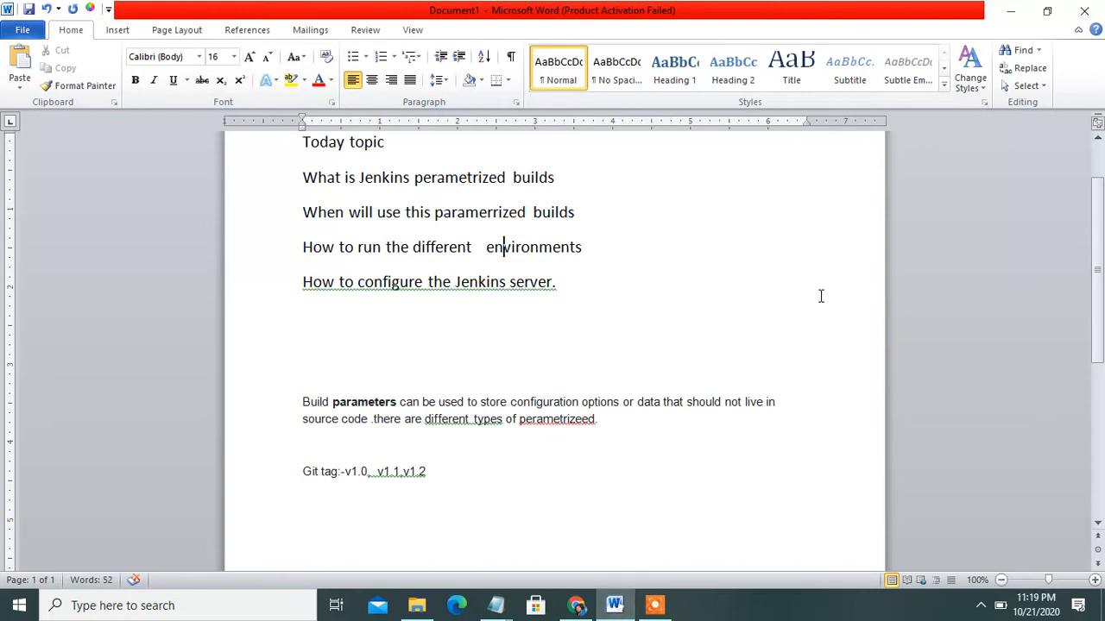
left_click_drag(411, 177, 589, 224)
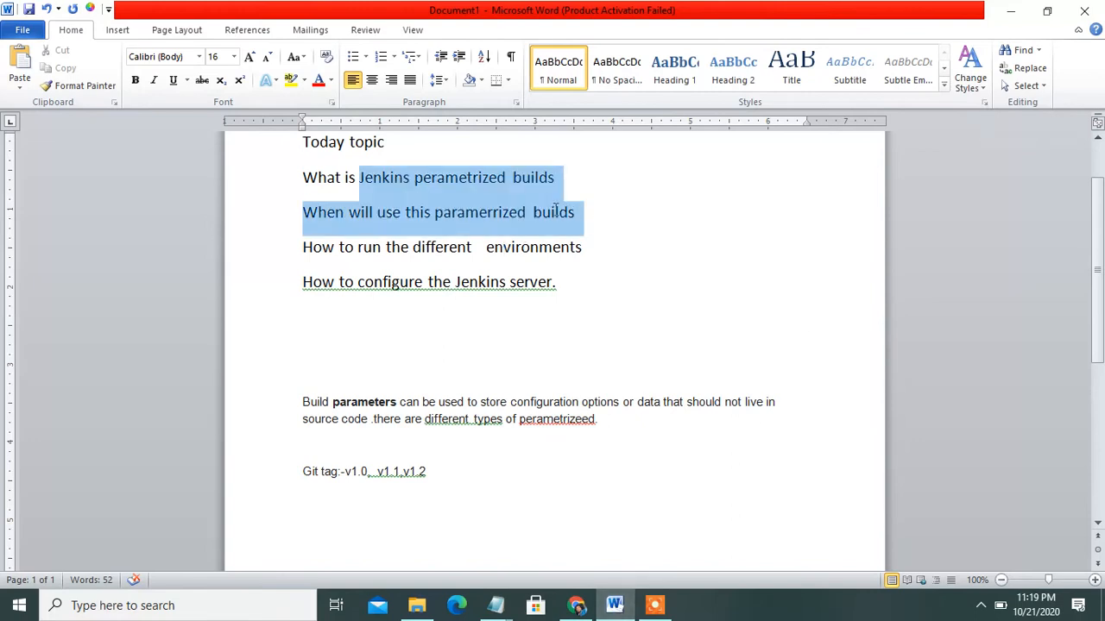
left_click(590, 223)
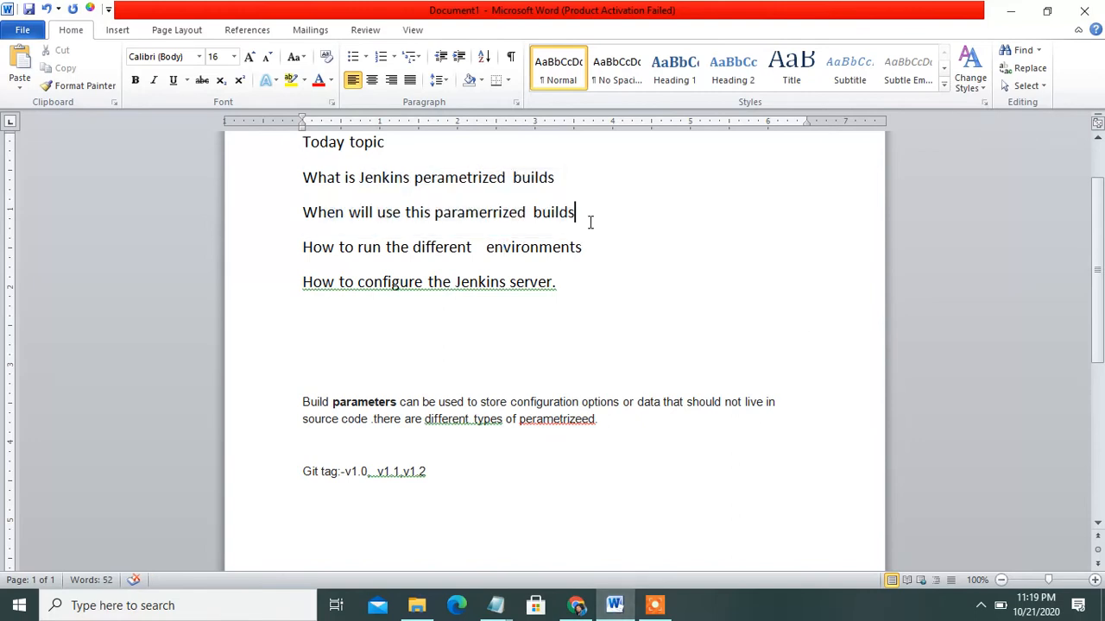
key("Up")
key("Down")
key("Down")
key("Down")
key("Down")
key("Down")
key("ctrl+End")
key("Up")
key("Up")
key("Up")
key("Up")
key("ctrl+Home")
key("End")
left_click(576, 605)
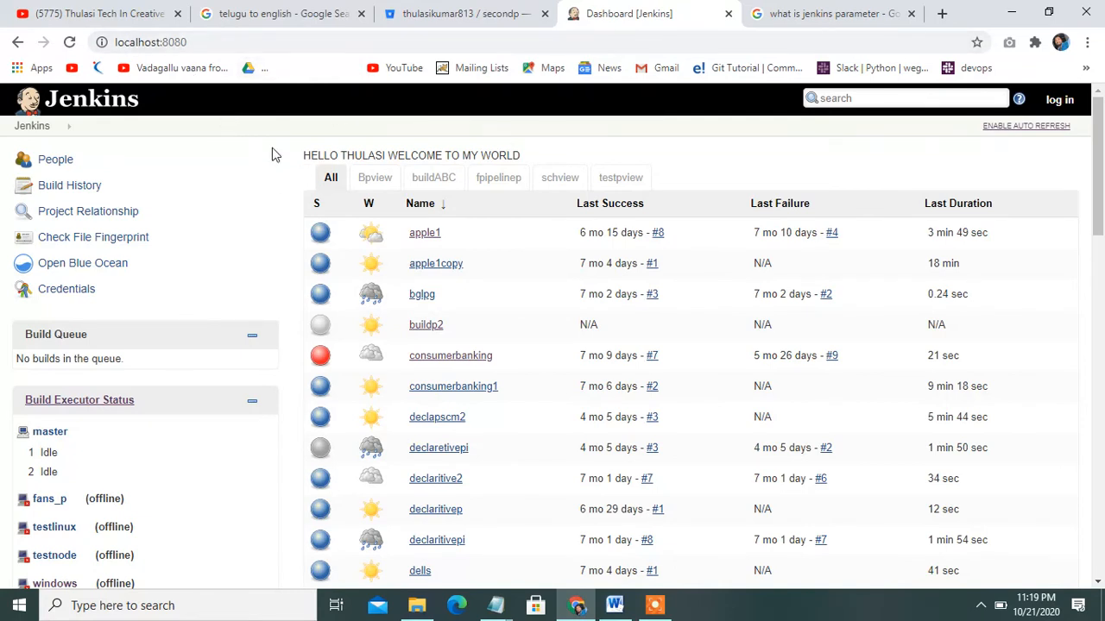
Open the Jenkins sign-in page and submit the saved username and account password
left_click(1060, 100)
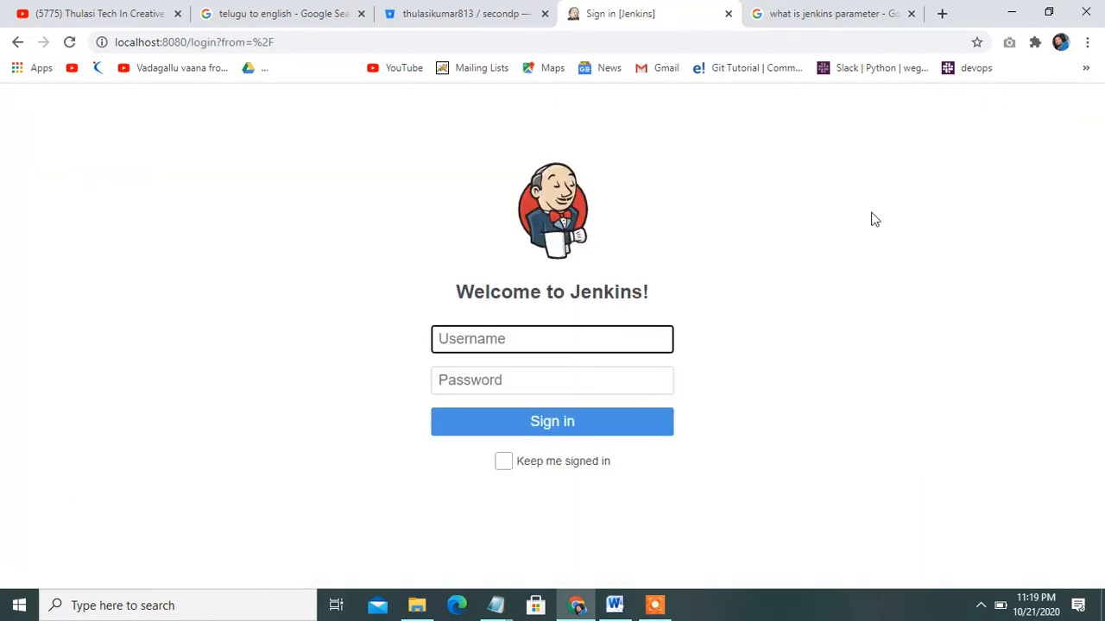
type("thulasikumar")
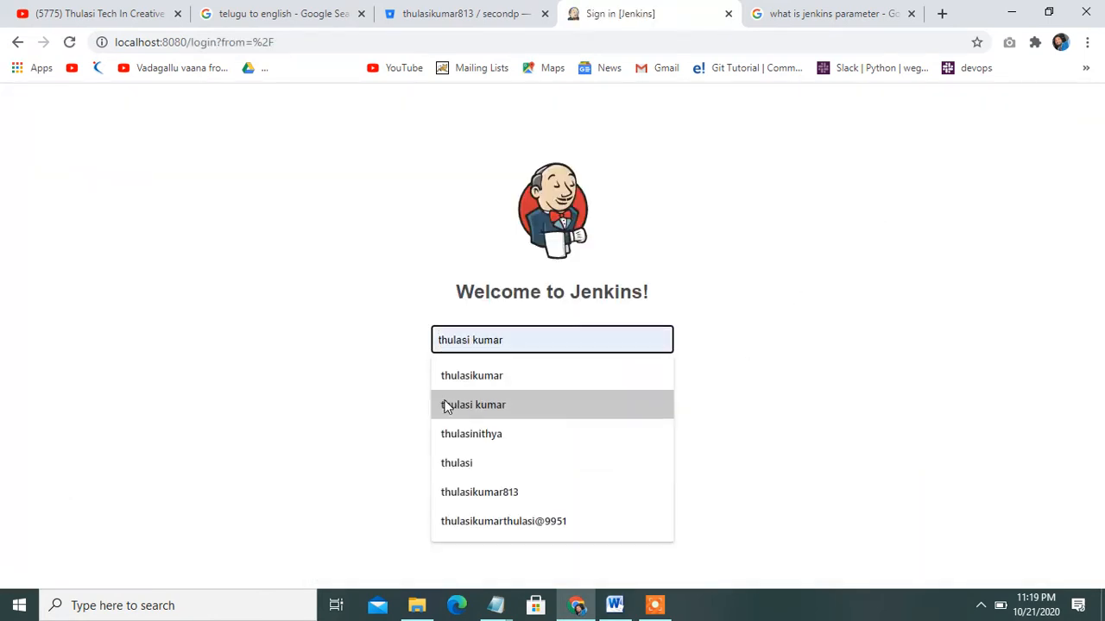
left_click(508, 380)
left_click(507, 380)
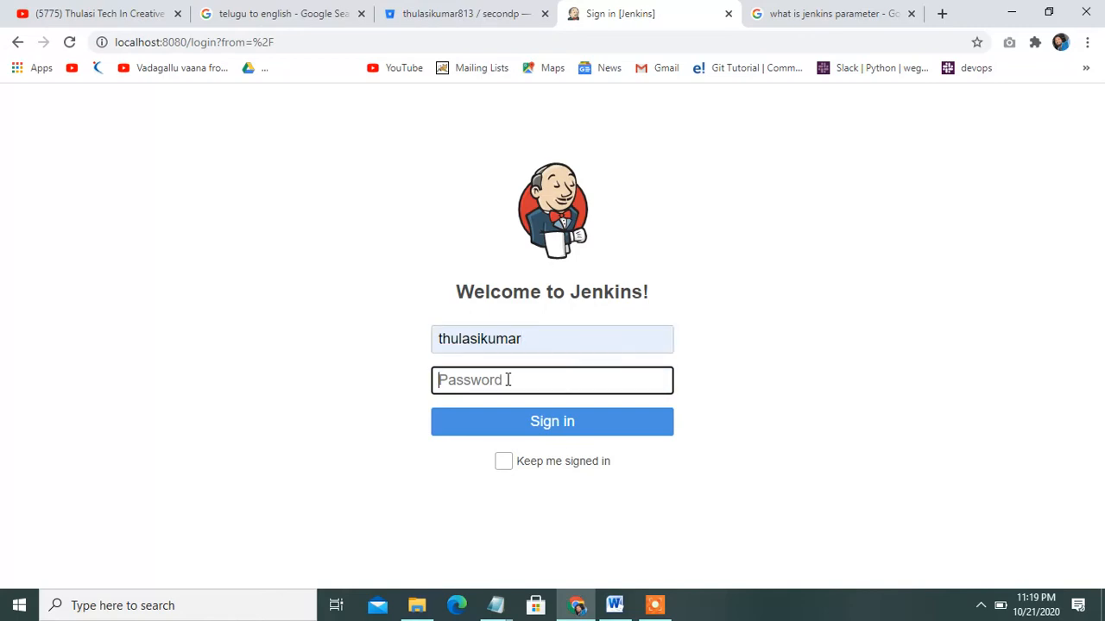
type("************")
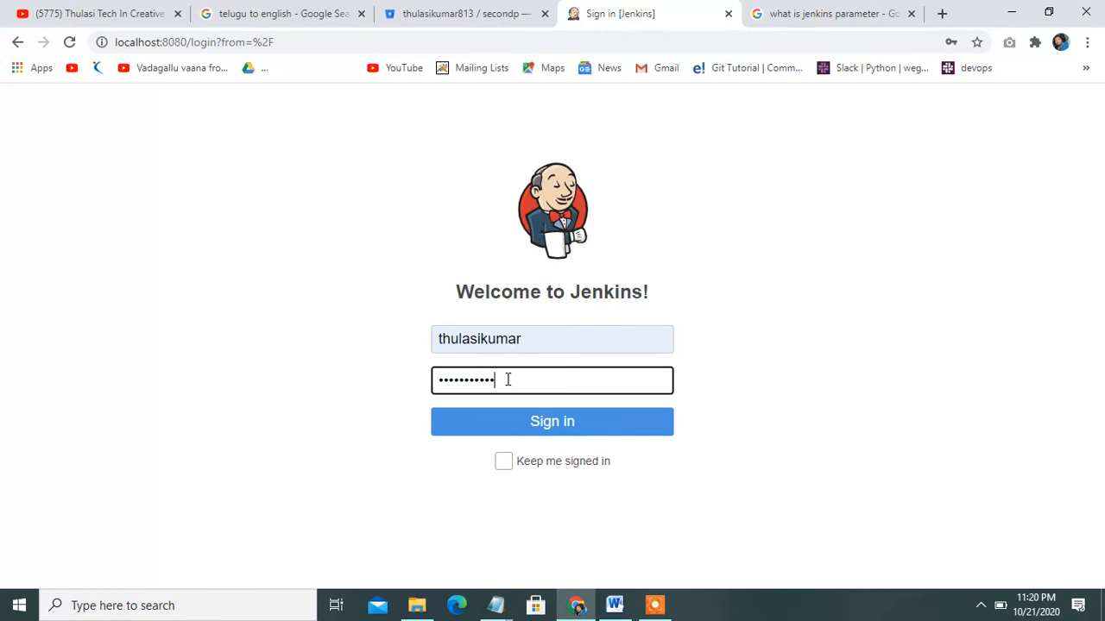
key("Return")
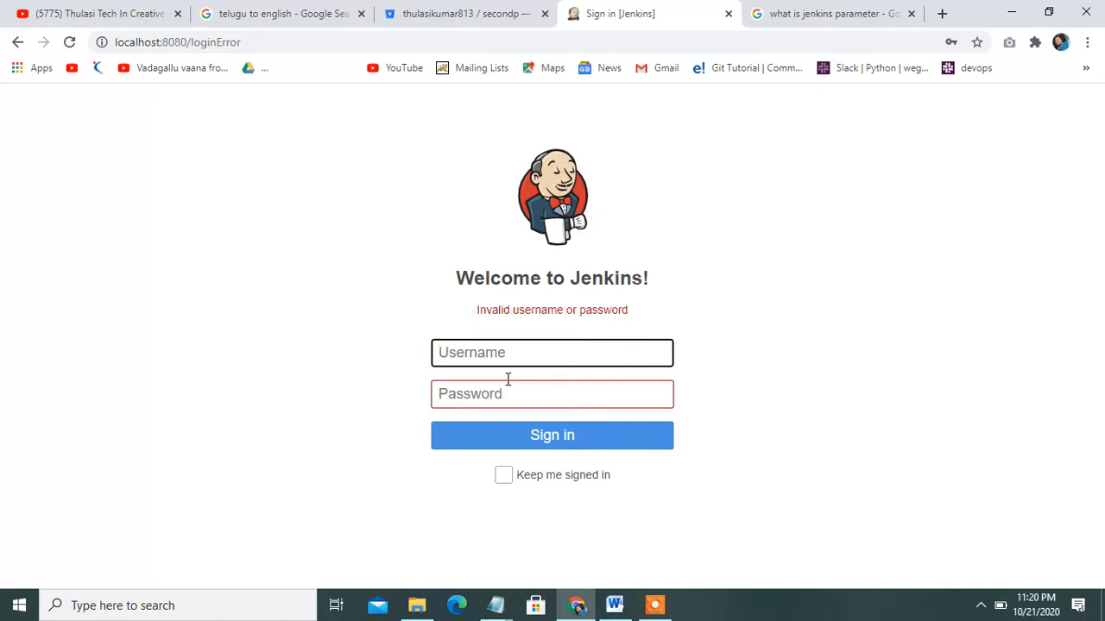
After the invalid-login error, re-enter the saved username and retype the password
type("thulasikumar")
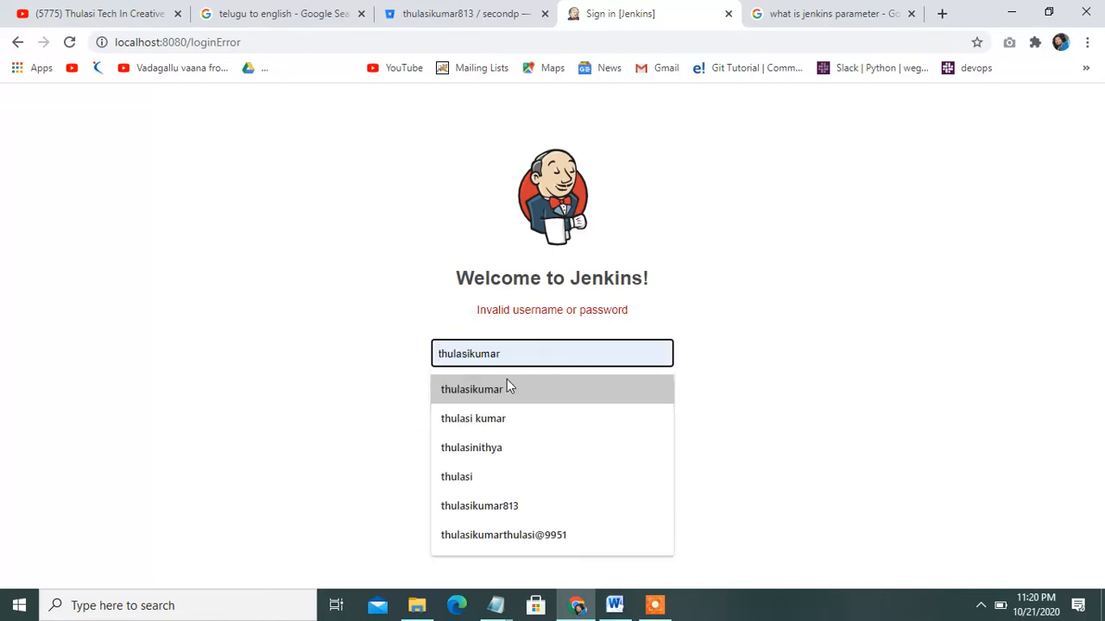
left_click(506, 388)
left_click(507, 392)
type("admin1234567")
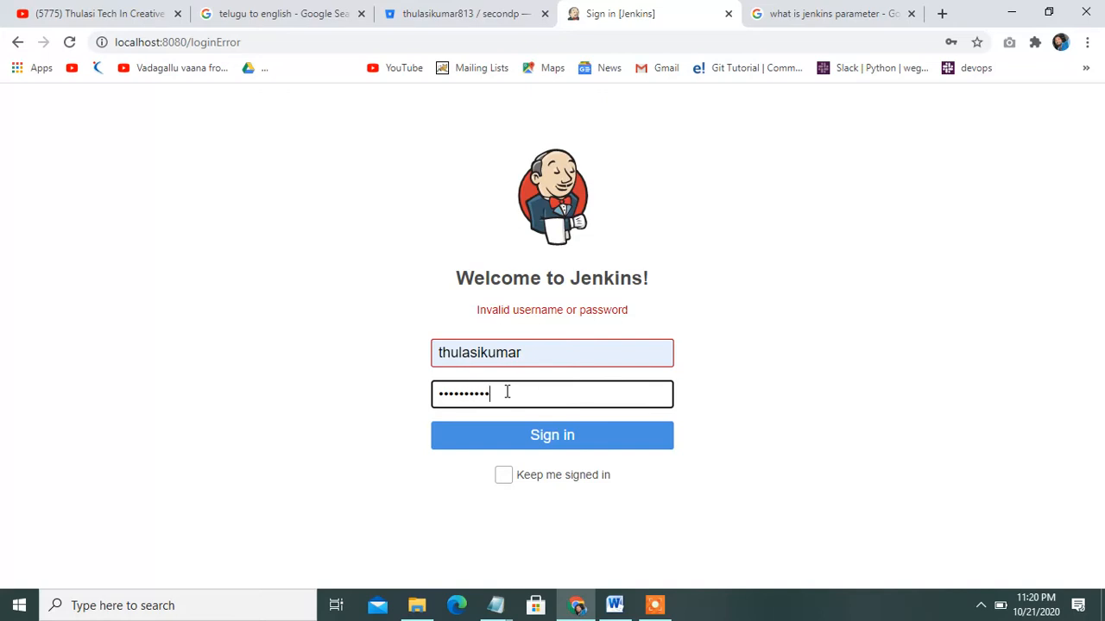
left_click(540, 438)
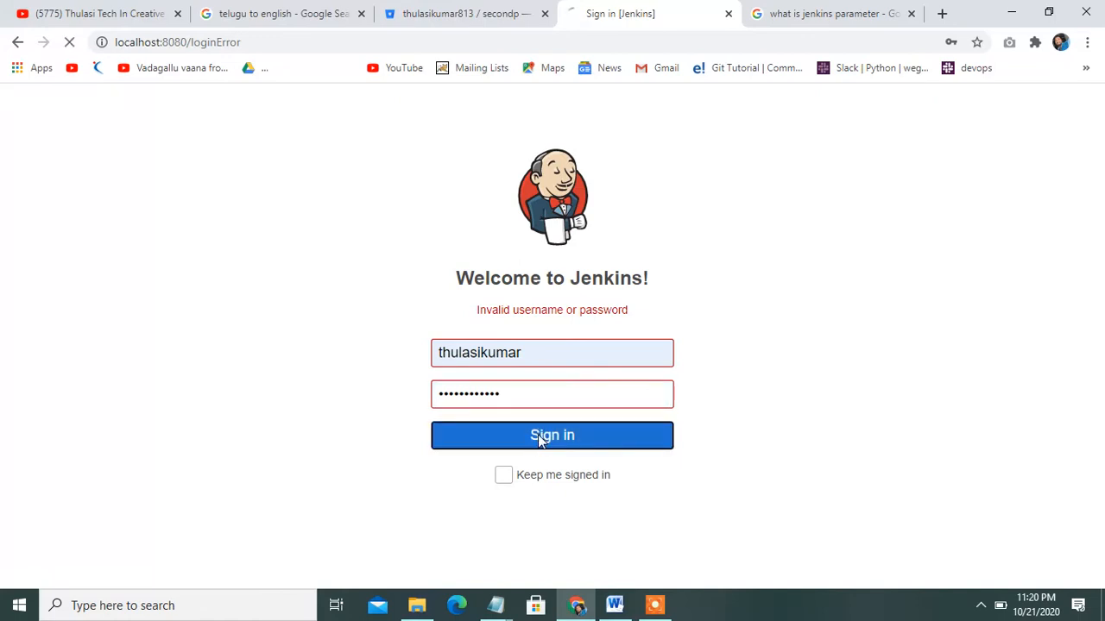
left_click(505, 354)
left_click(523, 388)
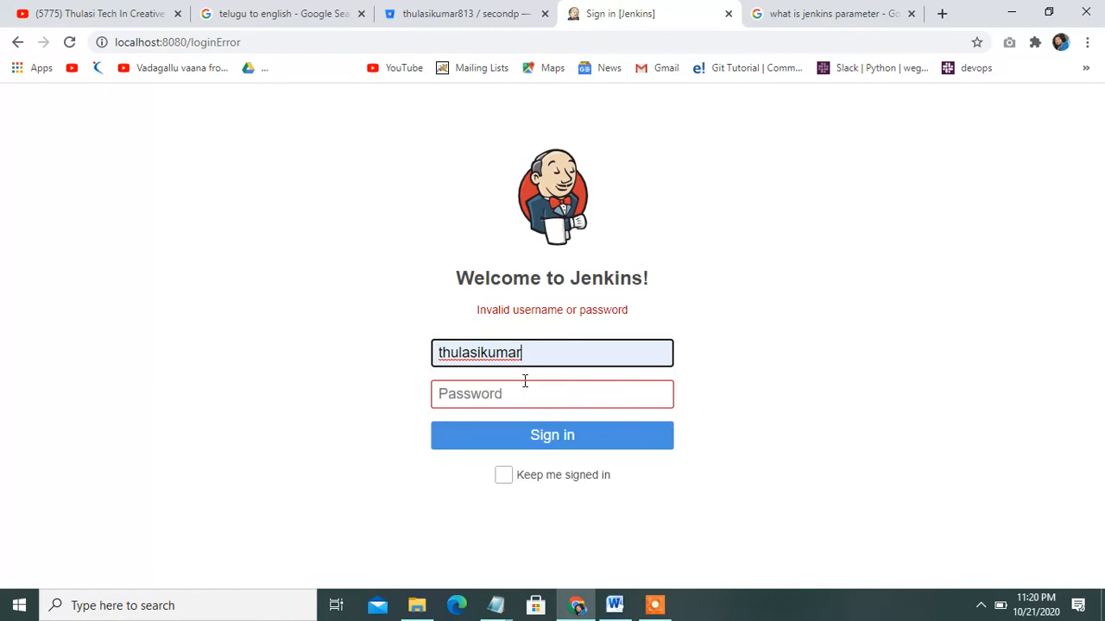
left_click(522, 393)
type("•••")
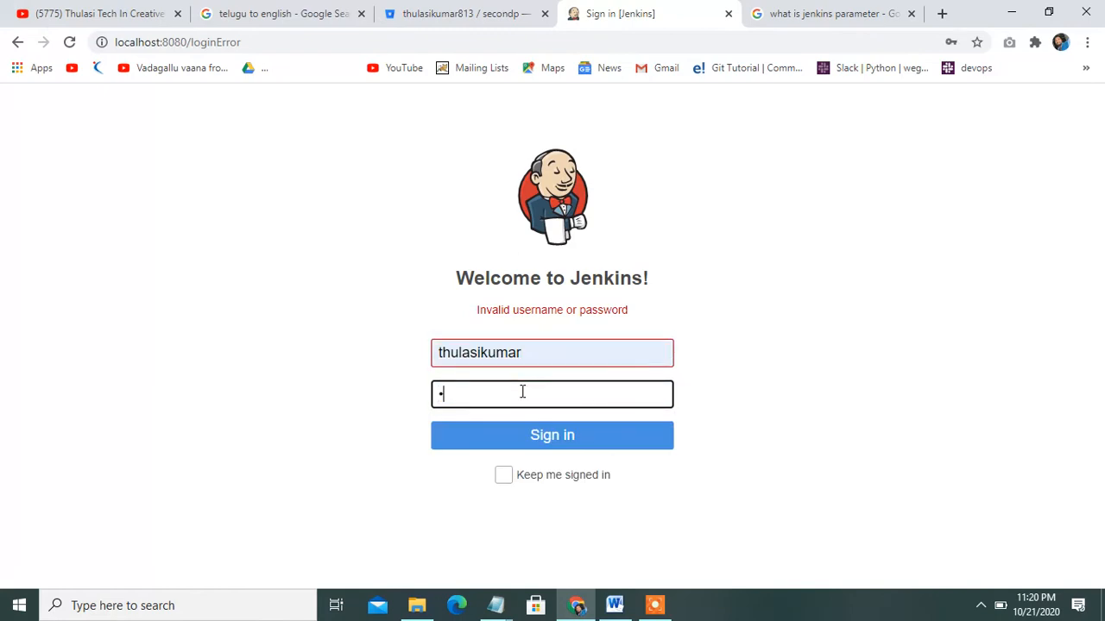
type("•••••••••")
Sign in, look at the New Item page, then return to the Jenkins dashboard
left_click(542, 438)
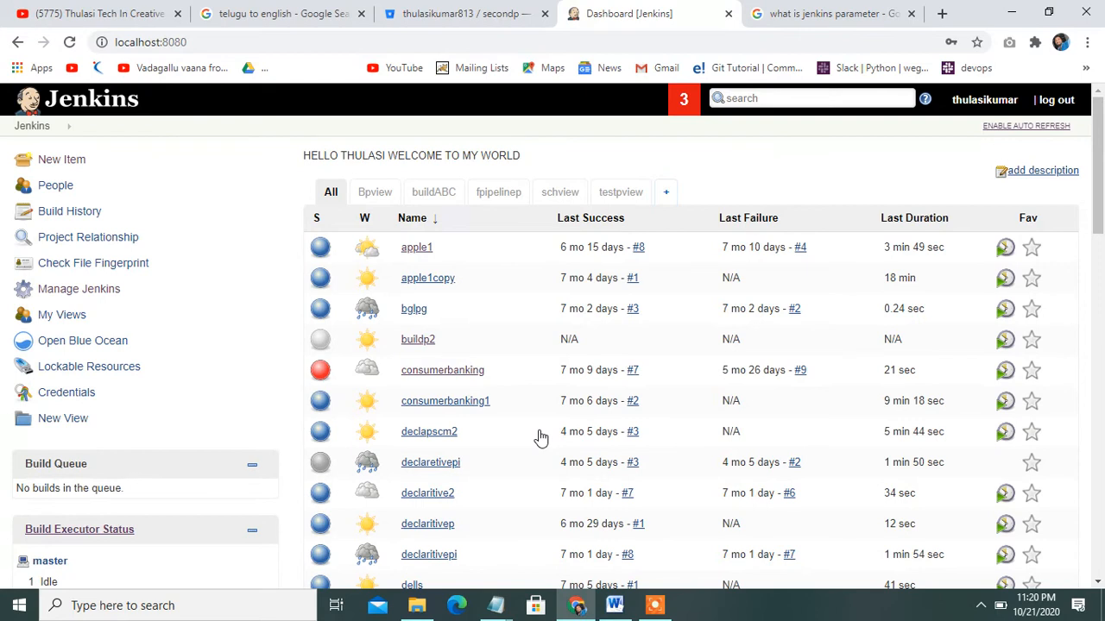
left_click(73, 161)
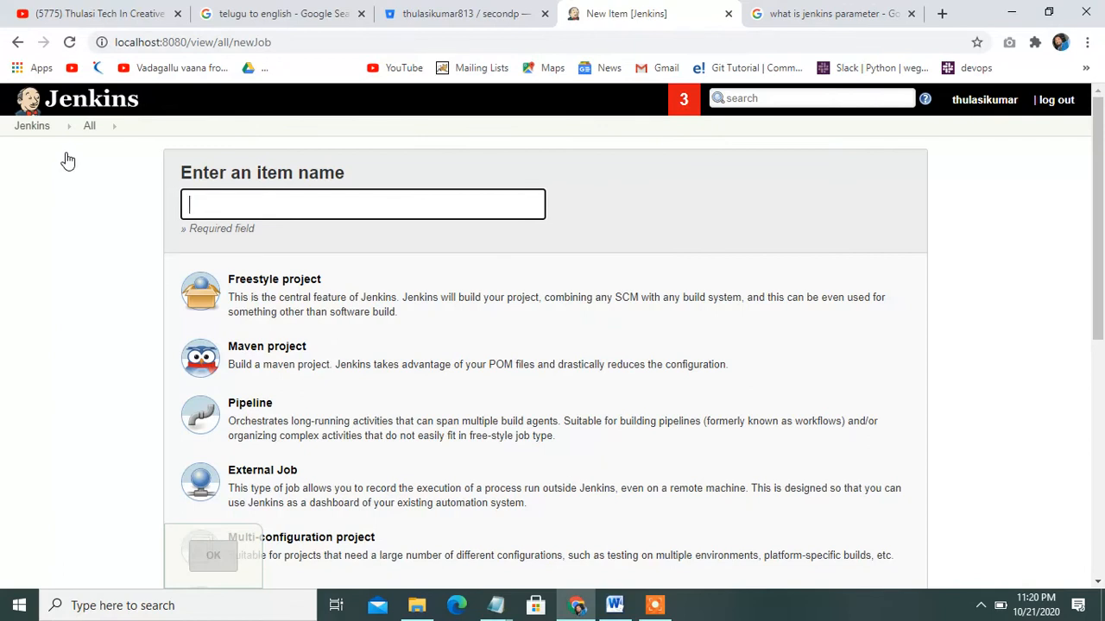
left_click(28, 126)
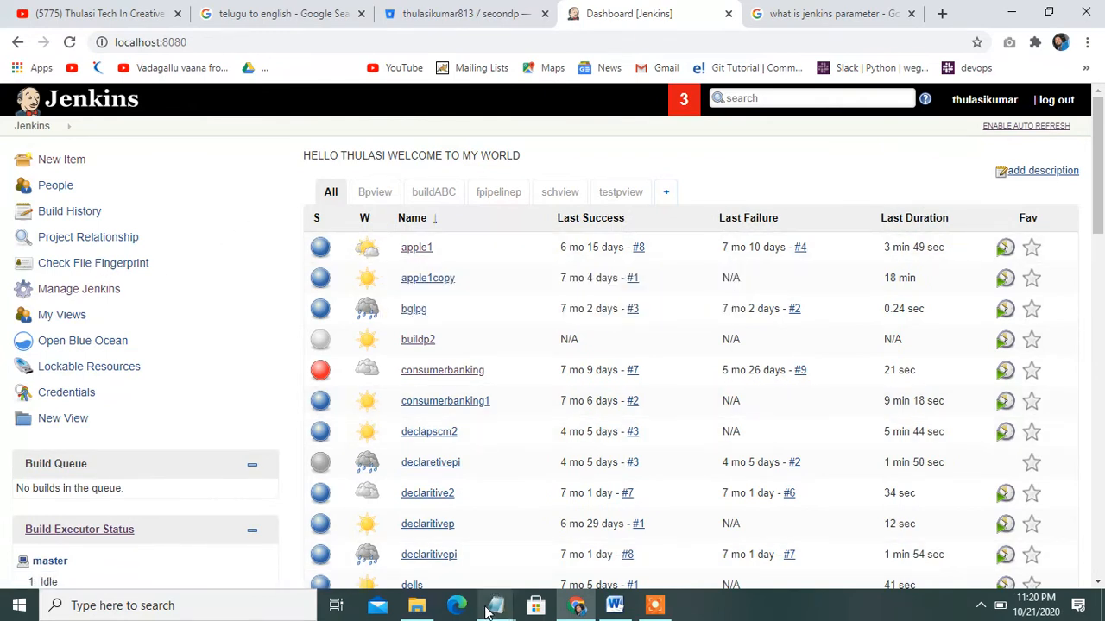
Add a 'git parameters plugin' line under the Git tag line in Word, then return to Jenkins
mouse_move(615, 609)
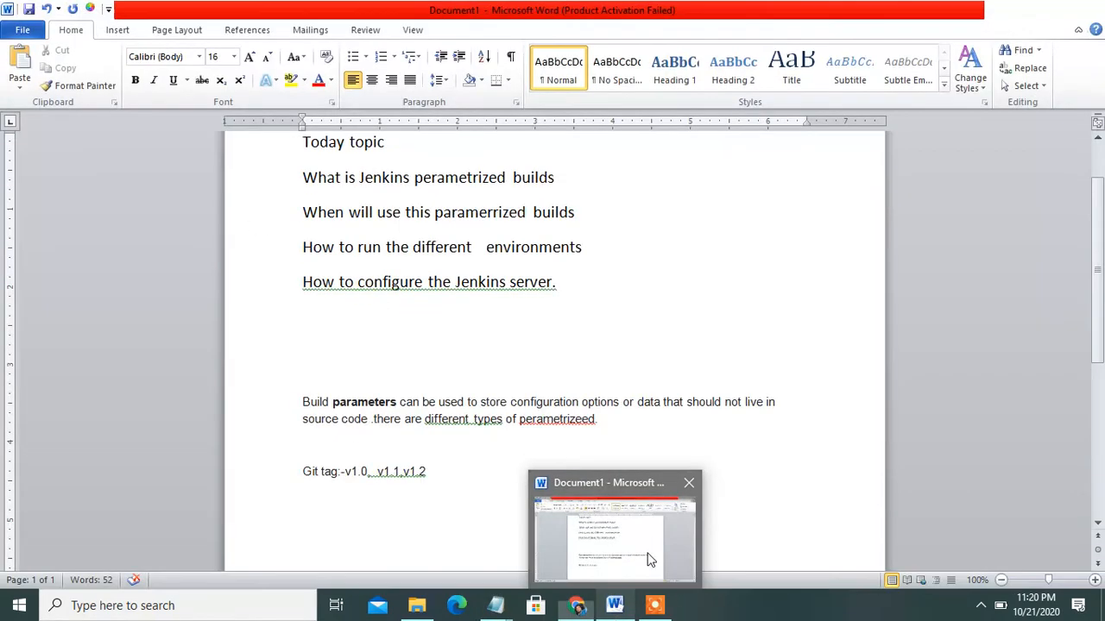
left_click(647, 557)
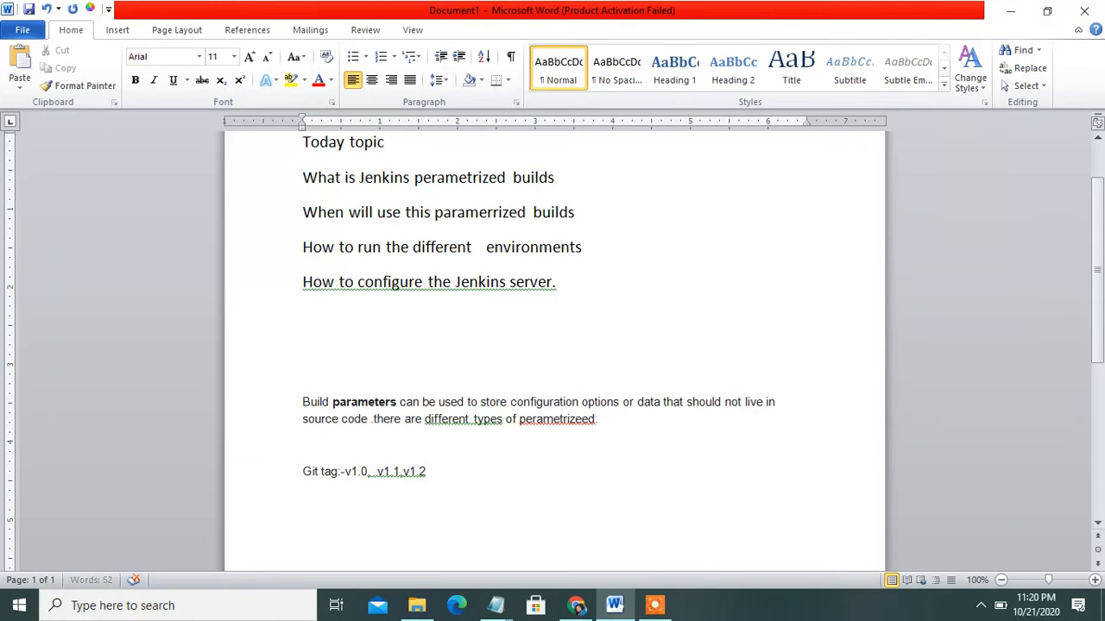
key("Return")
key("Return")
key("Return")
key("Return")
scroll(552, 346, "down", 2)
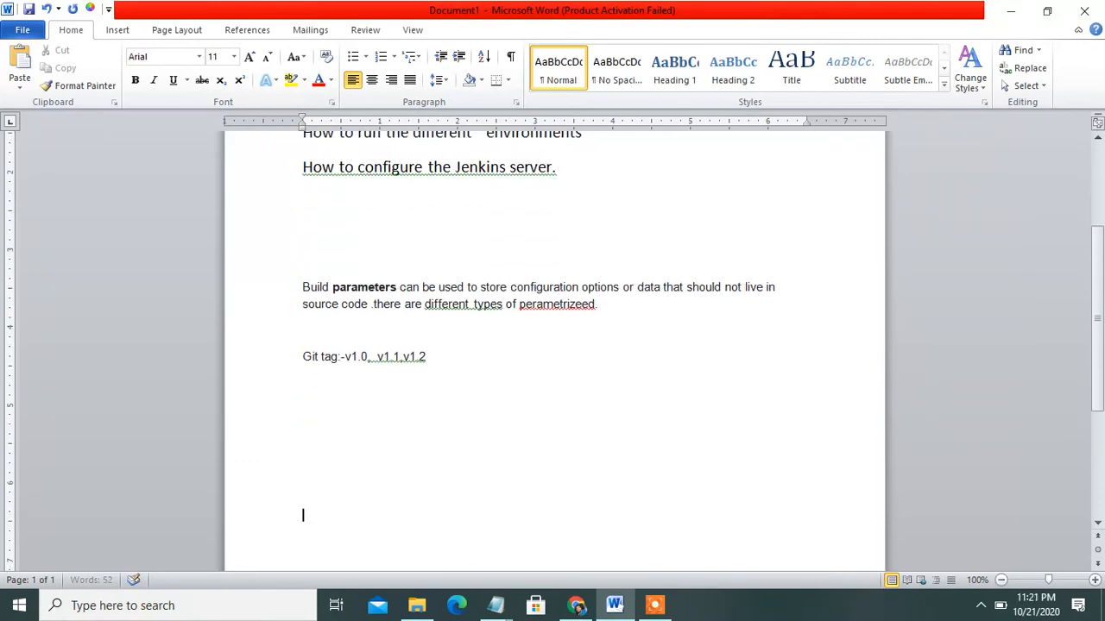
key("BackSpace")
type("git")
type(" para")
type("met")
type("ers")
type(" plugi")
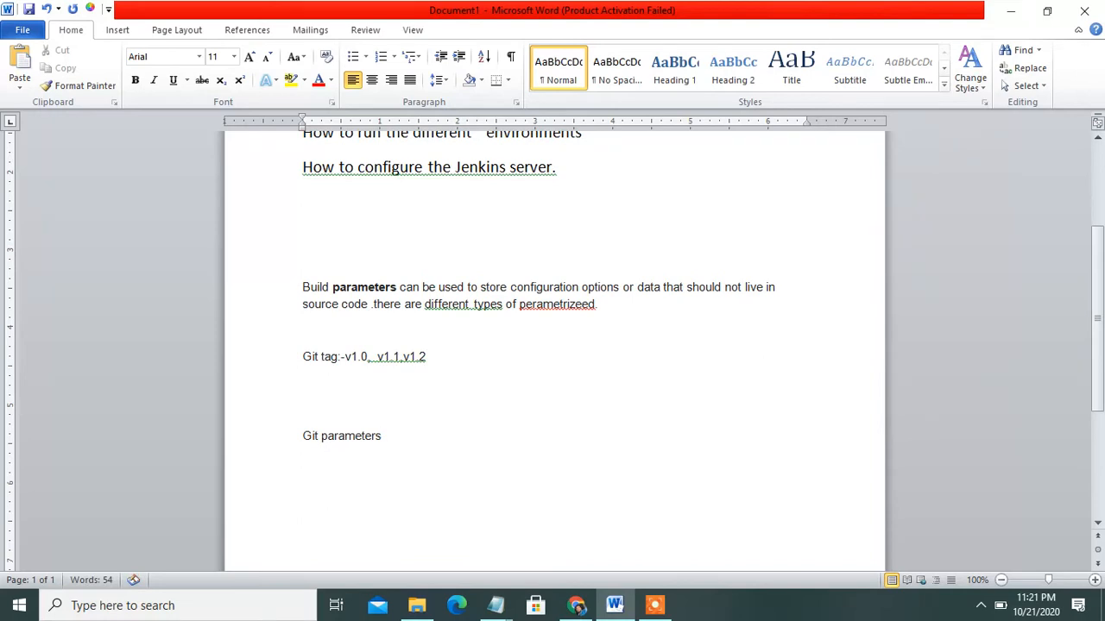
type("n")
left_click_drag(304, 435, 414, 463)
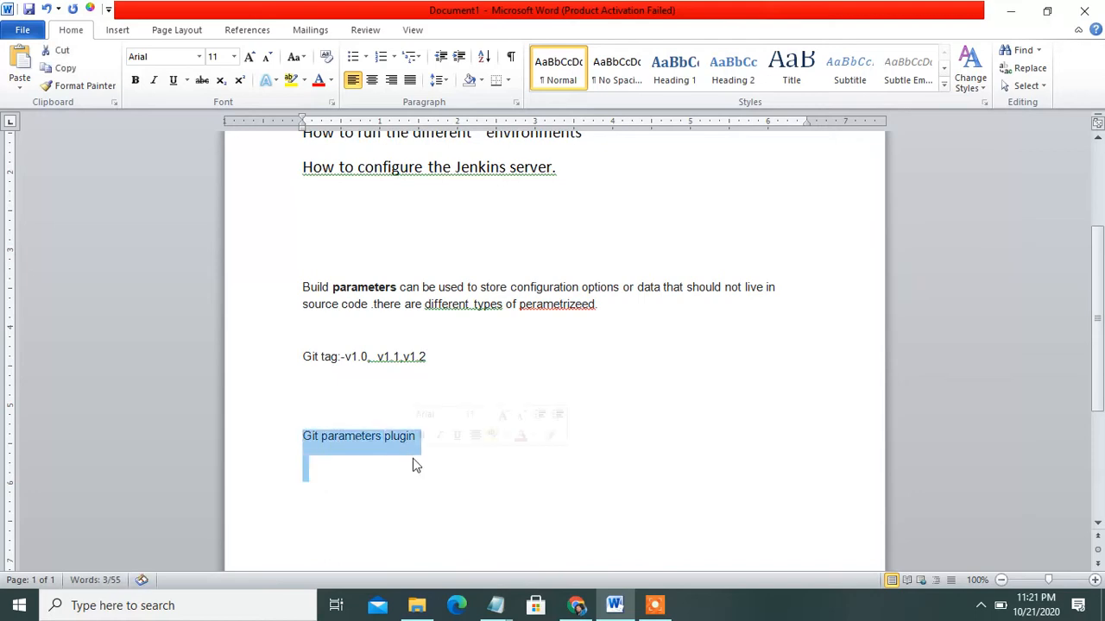
left_click(466, 466)
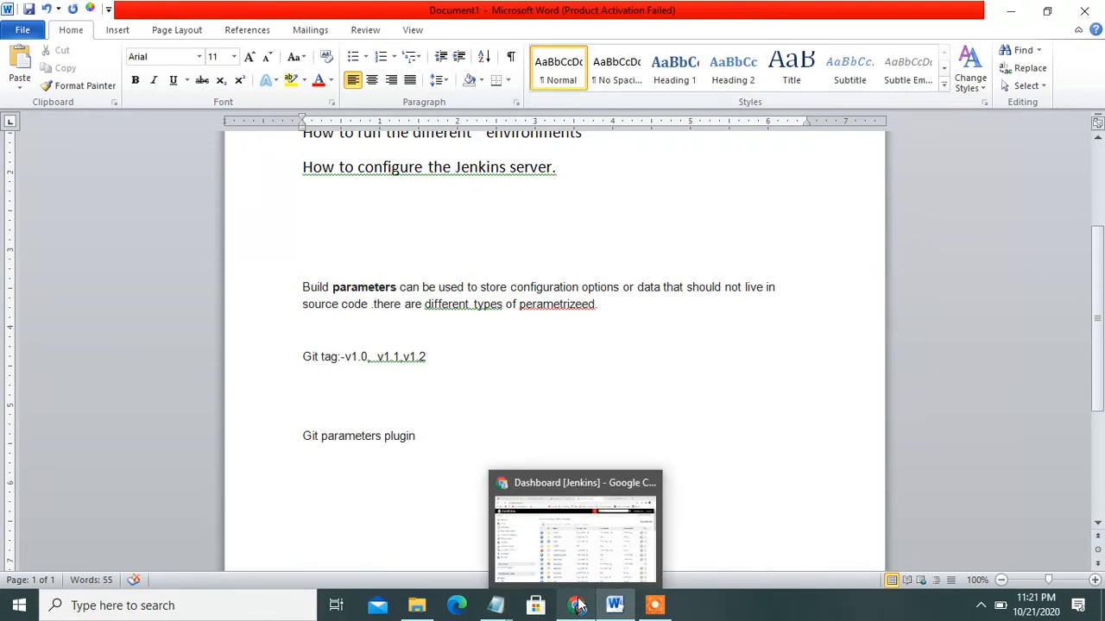
left_click(592, 539)
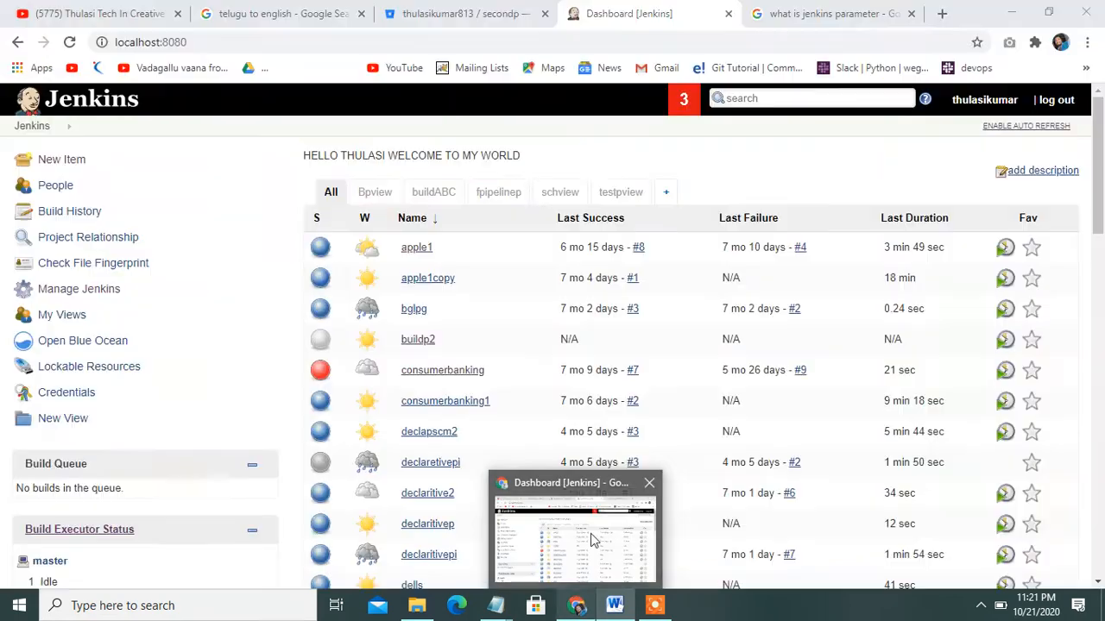
Go to Manage Jenkins > Manage Plugins and show the Installed plugins list
left_click(97, 292)
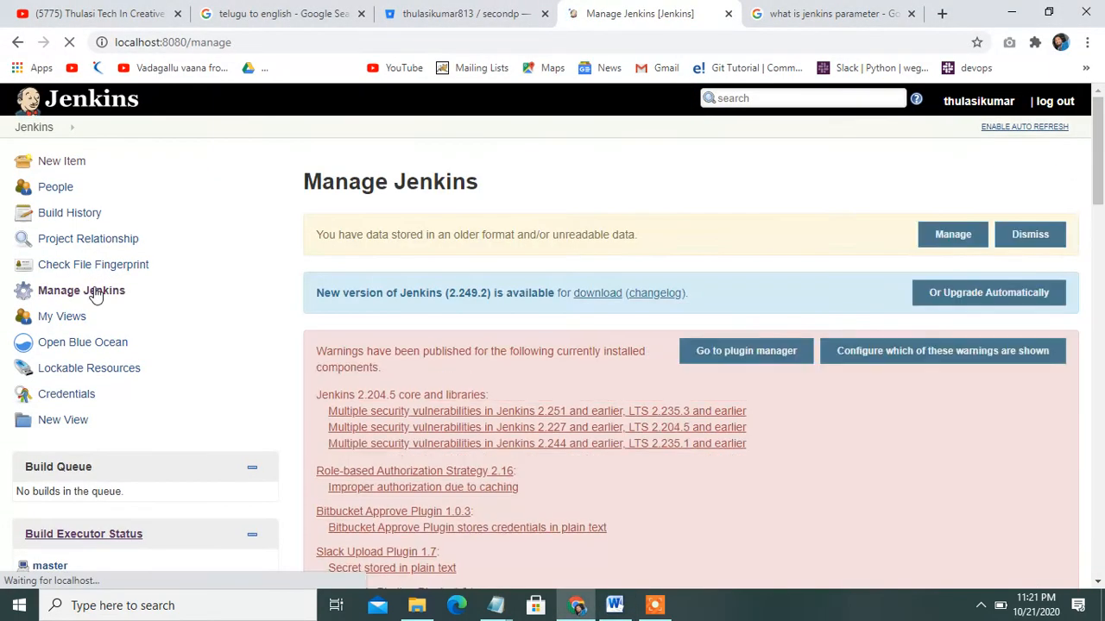
left_click_drag(1101, 156, 1101, 386)
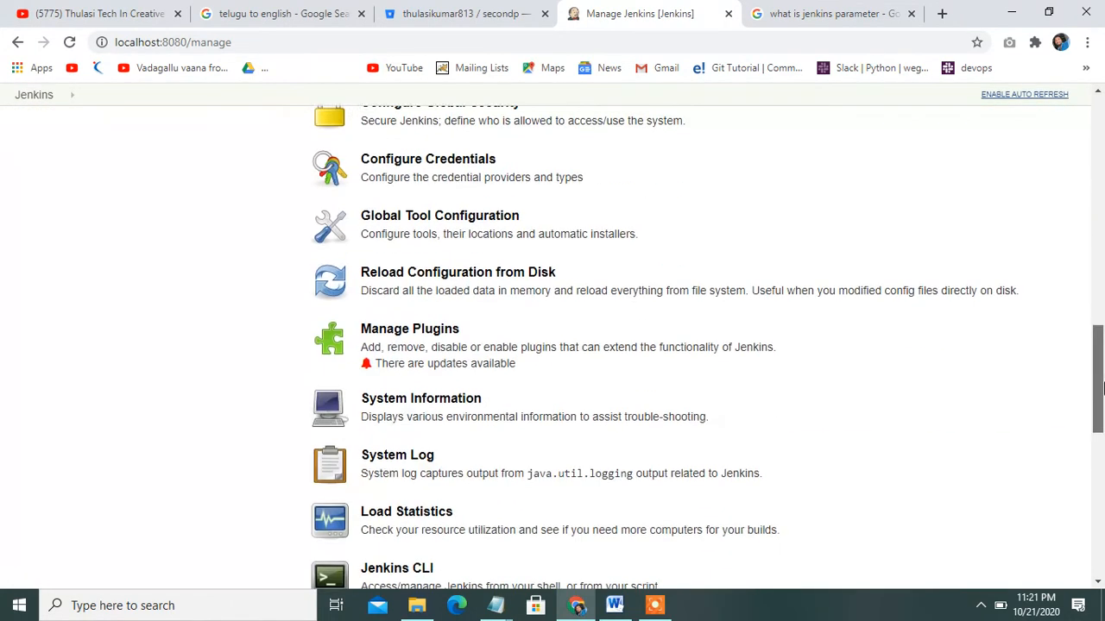
left_click(423, 329)
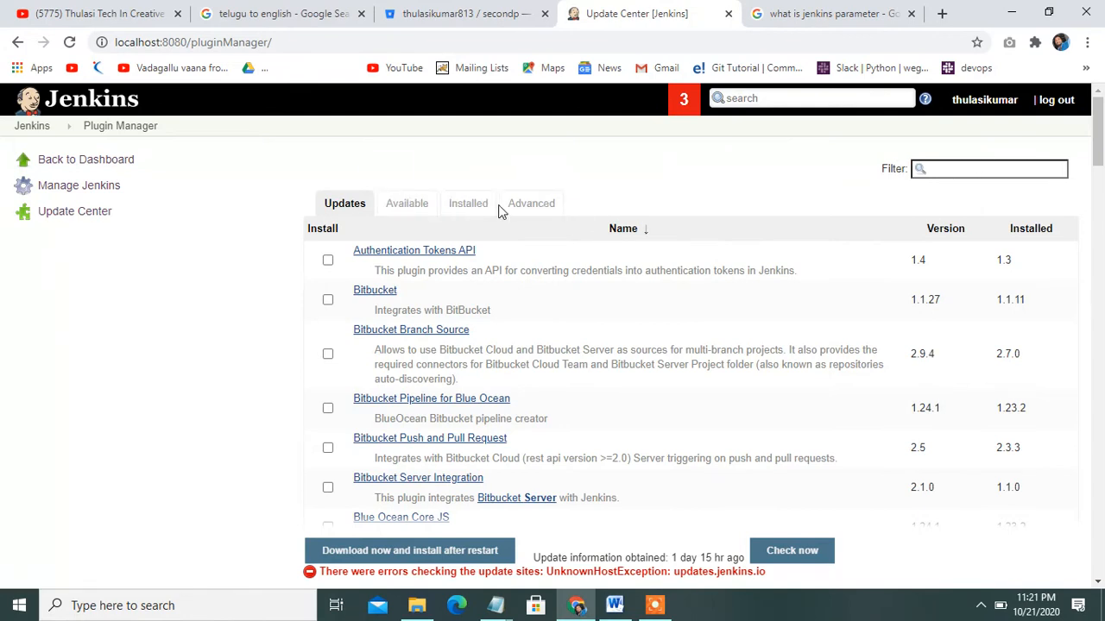
left_click(469, 205)
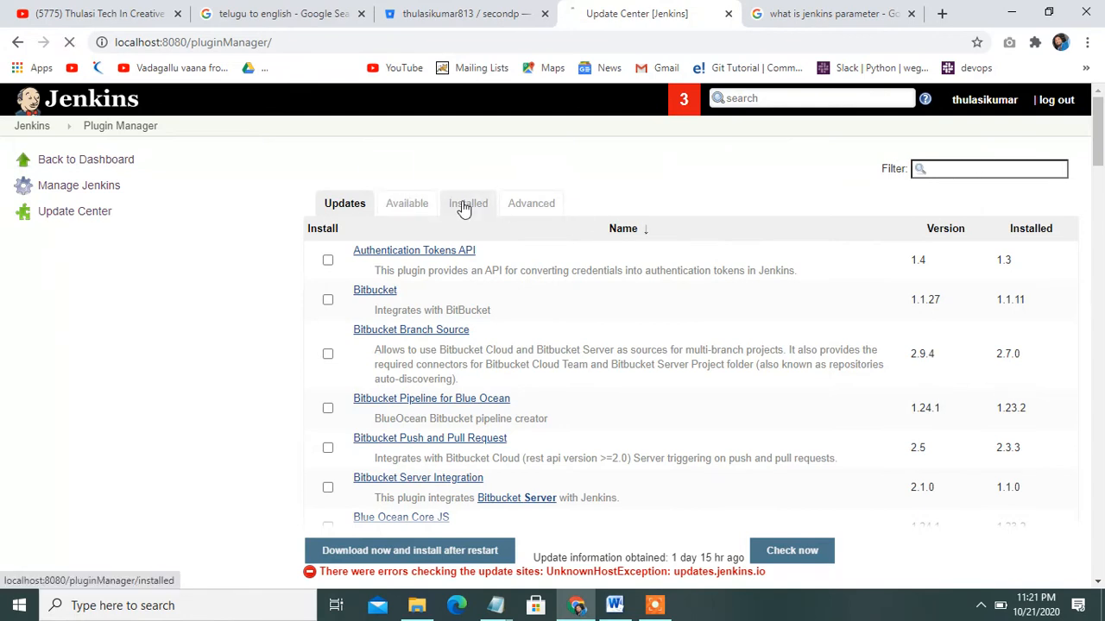
Filter installed plugins by 'git par' to find Git Parameter Plug-In 0.9.13
left_click(967, 166)
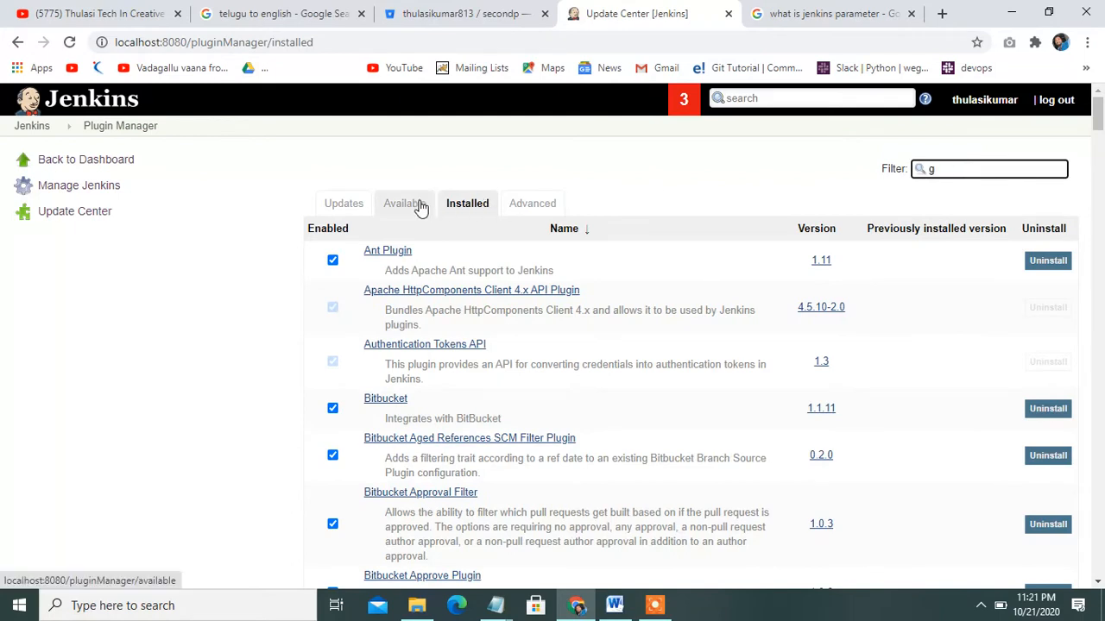
left_click(874, 219)
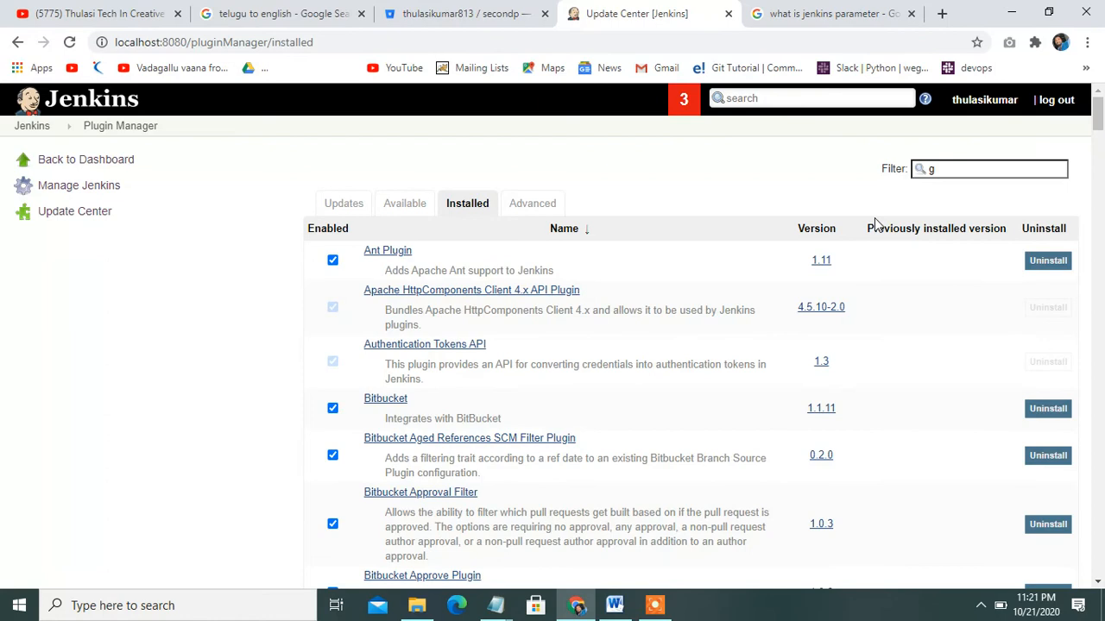
scroll(876, 224, "down", 5)
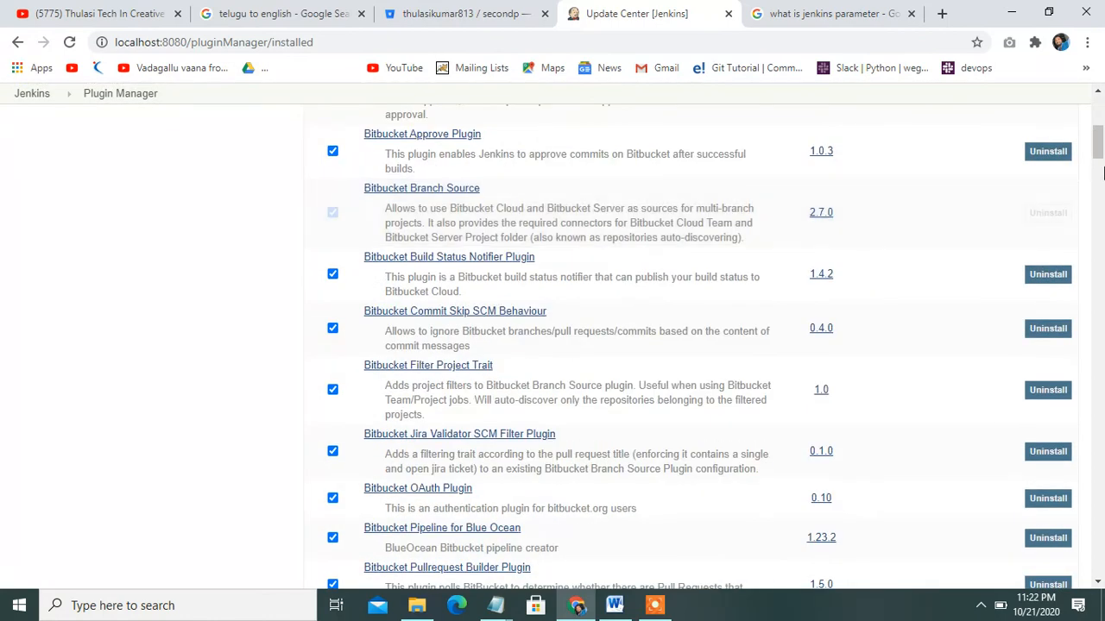
scroll(1089, 128, "up", 5)
left_click(956, 169)
type("it par")
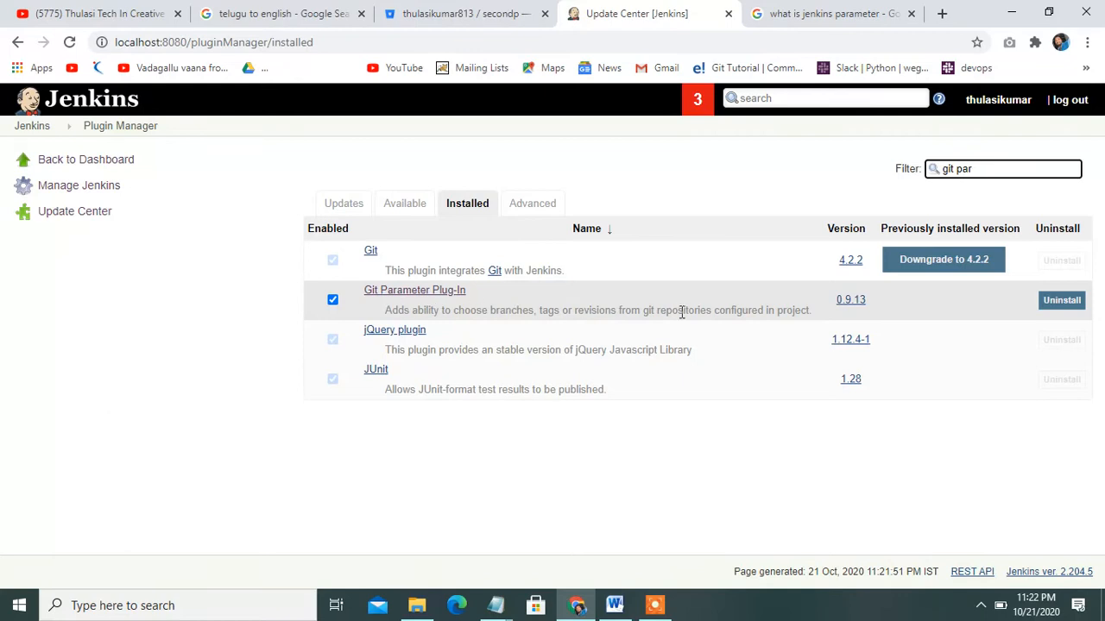
left_click_drag(389, 310, 761, 292)
Read the Git Parameter plugin docs and its Branch Tag pipeline example, then go back
left_click(412, 294)
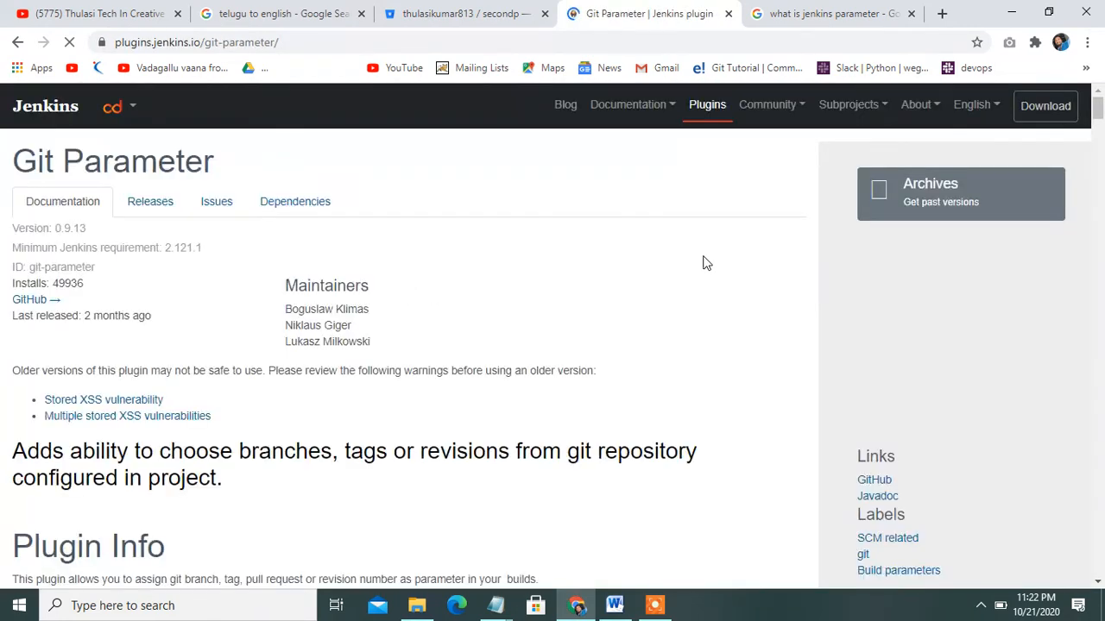
left_click_drag(1098, 111, 1099, 263)
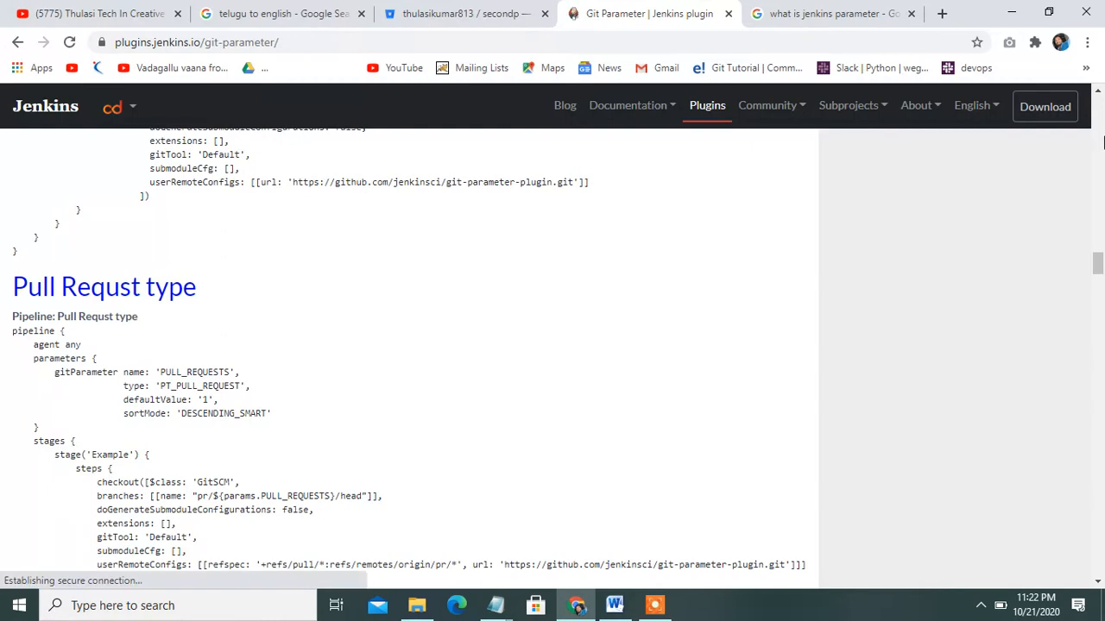
scroll(1104, 129, "up", 20)
scroll(1103, 138, "up", 12)
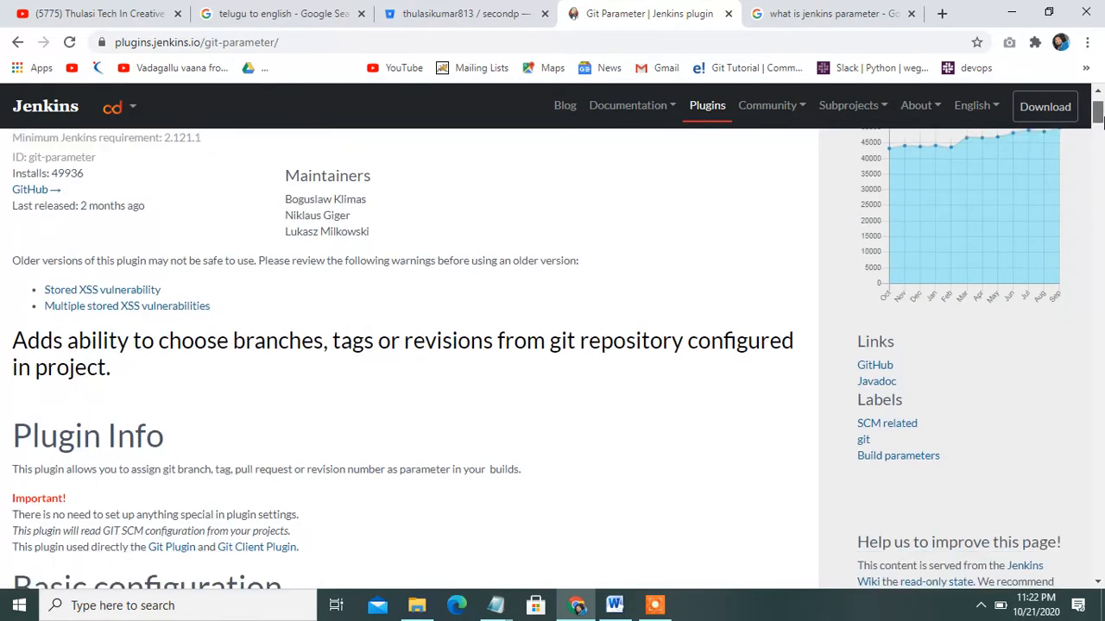
left_click_drag(1099, 120, 1103, 237)
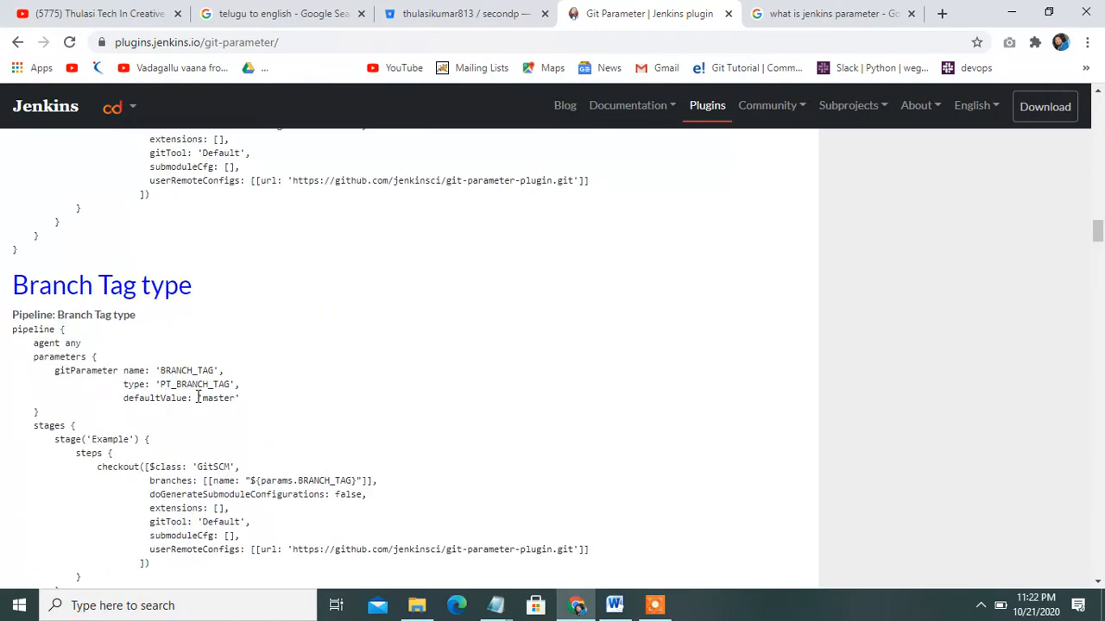
left_click_drag(16, 330, 297, 568)
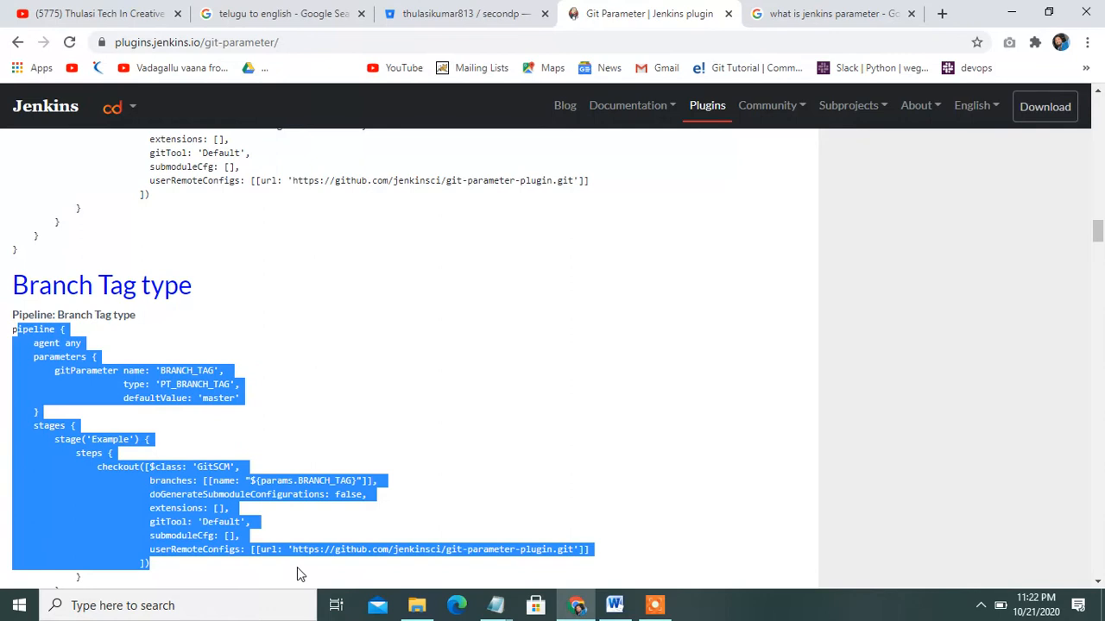
left_click(441, 506)
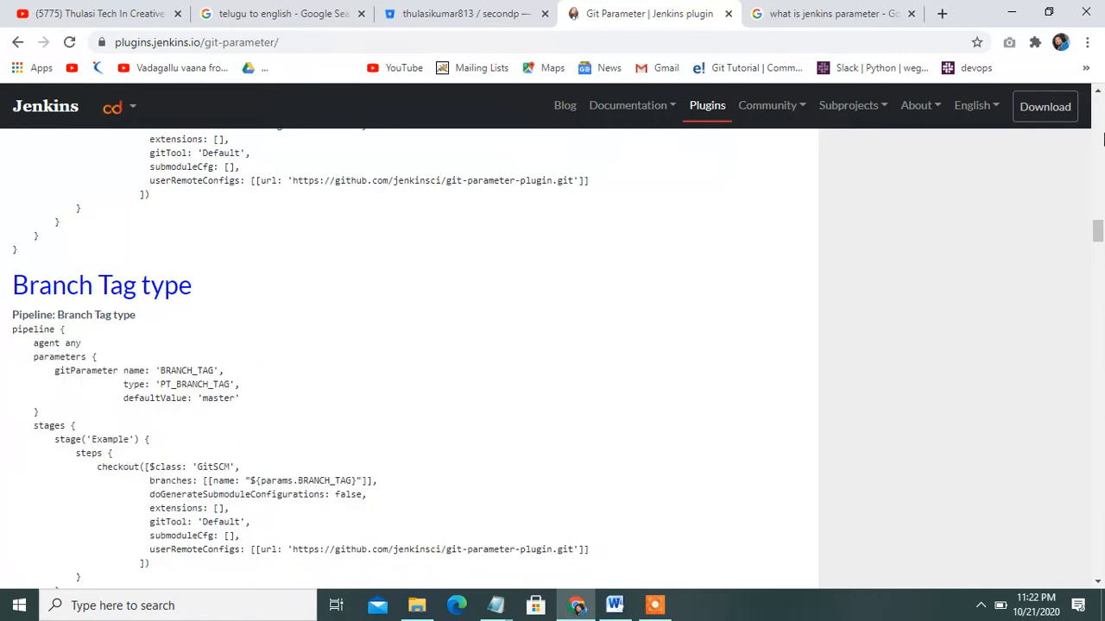
left_click(1102, 138)
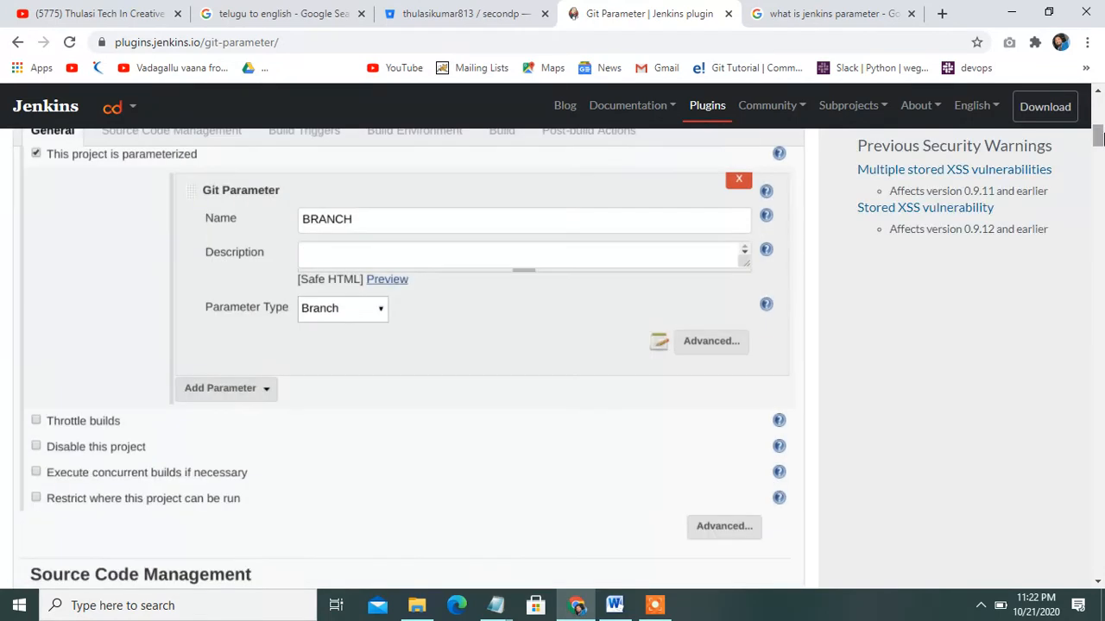
left_click_drag(1101, 138, 1099, 108)
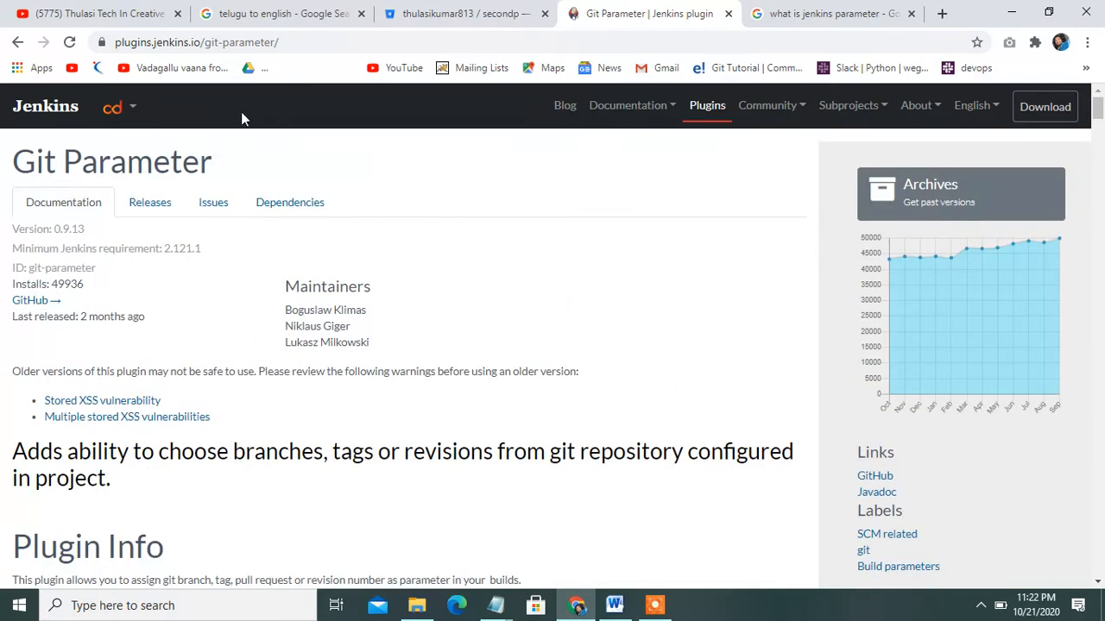
left_click(17, 49)
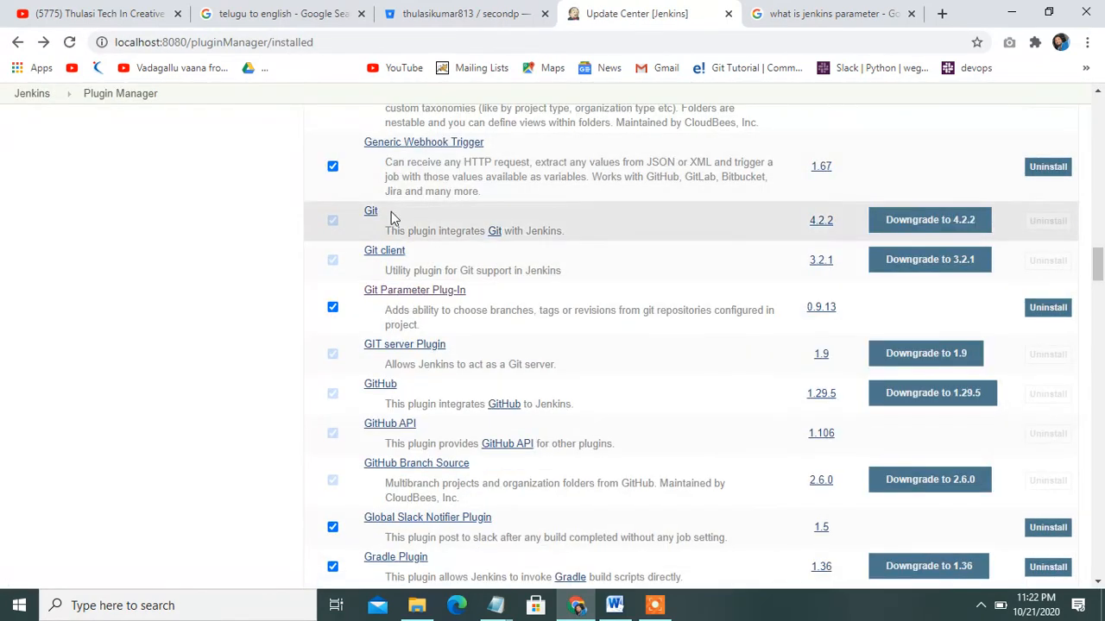
From the dashboard, create a new Freestyle project named tags_parameter
left_click(15, 99)
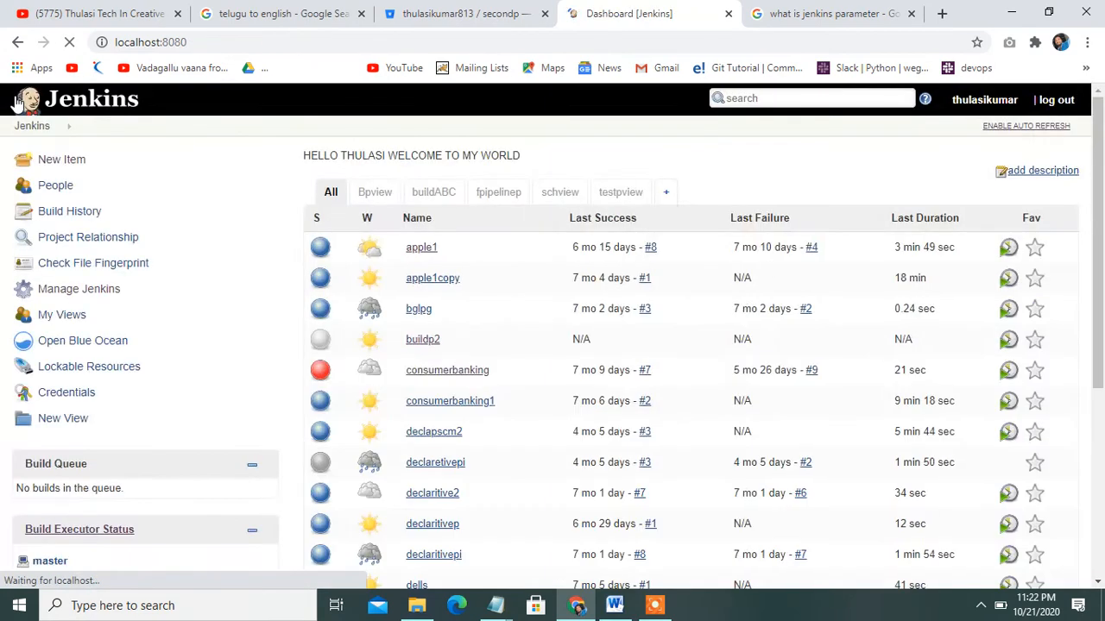
left_click(78, 168)
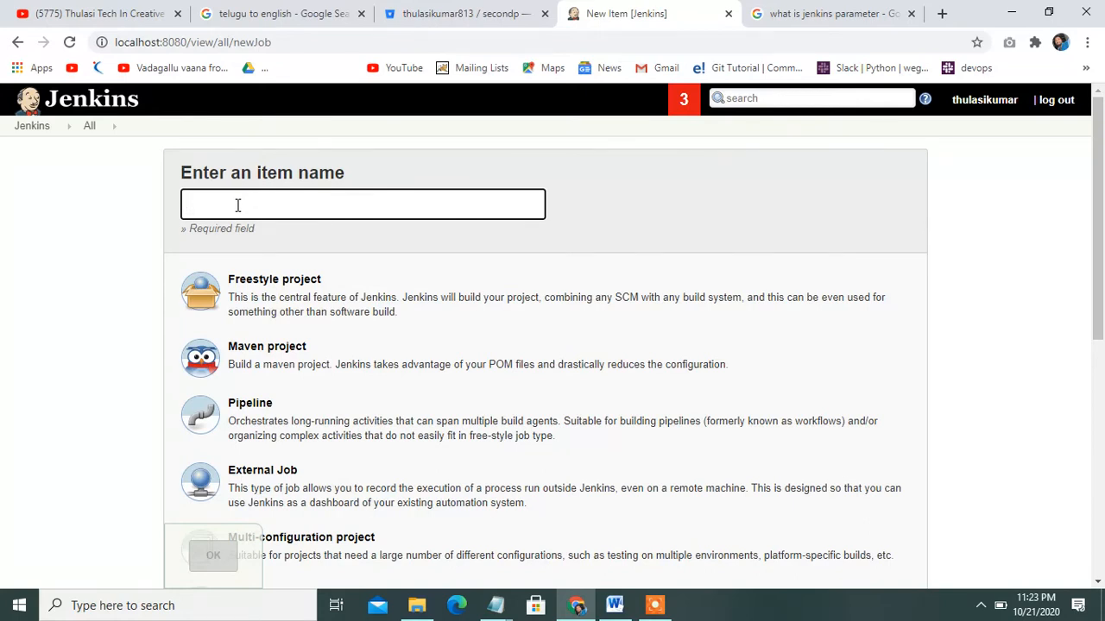
type("tag")
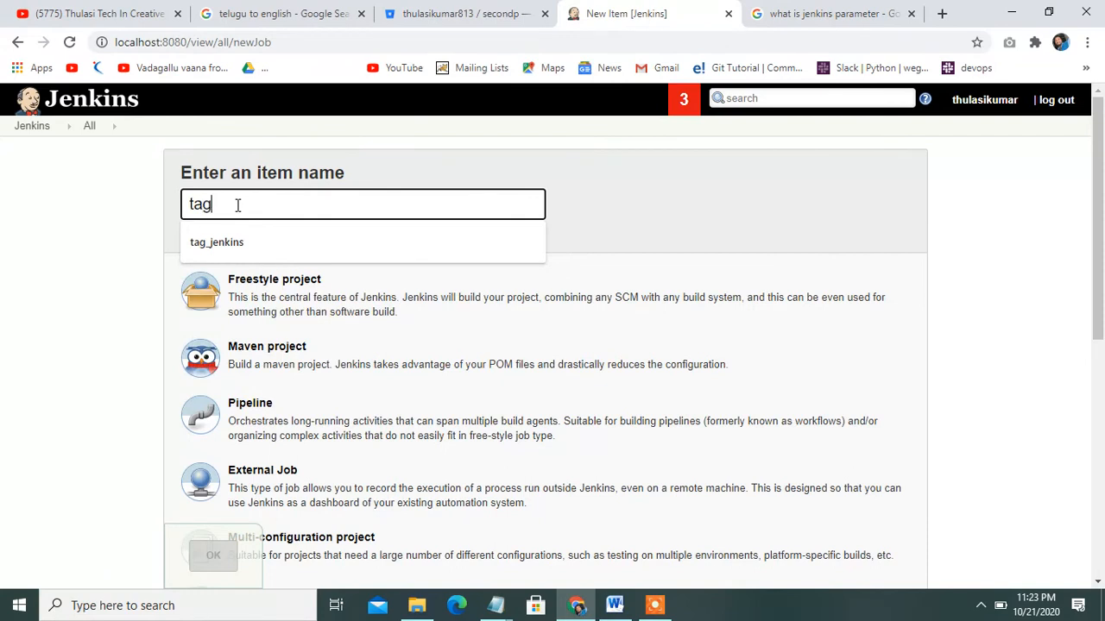
type("s_p")
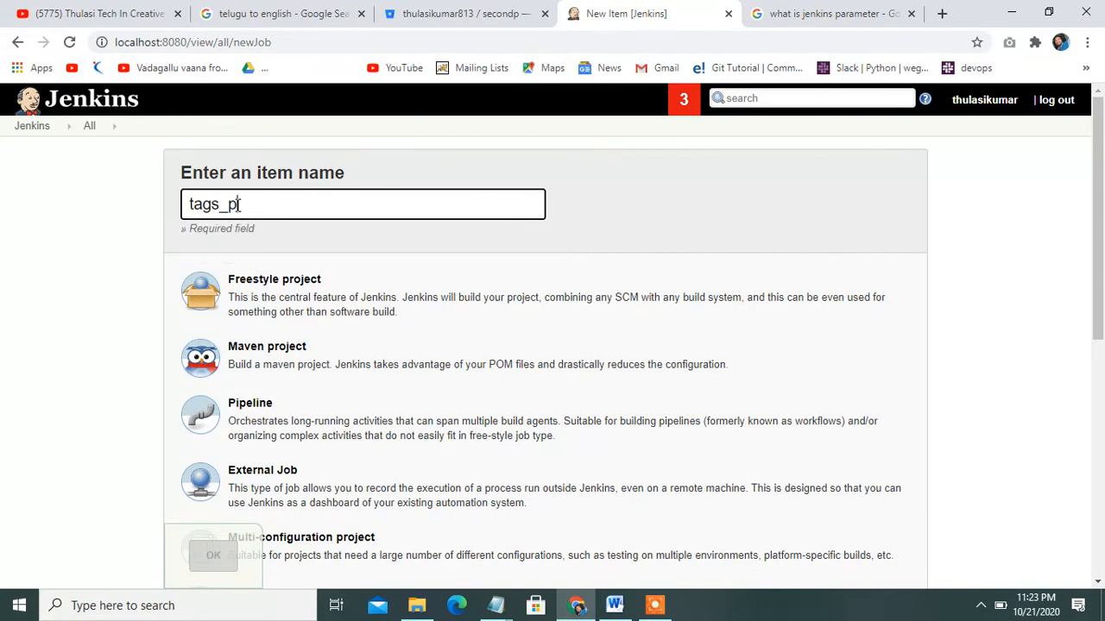
type("arameter")
left_click(291, 297)
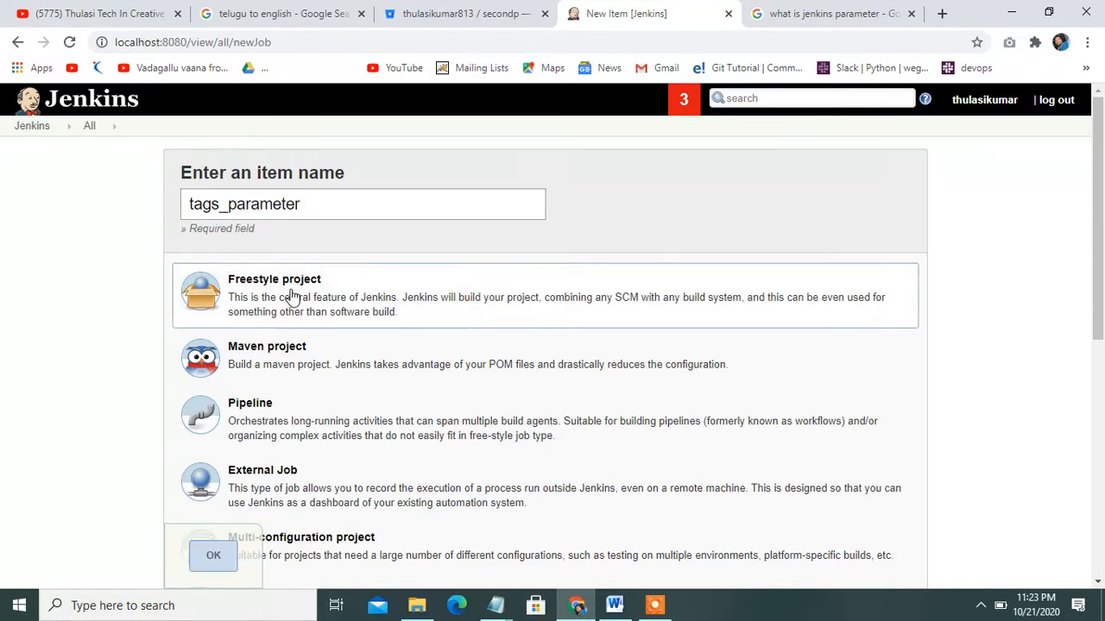
left_click(212, 560)
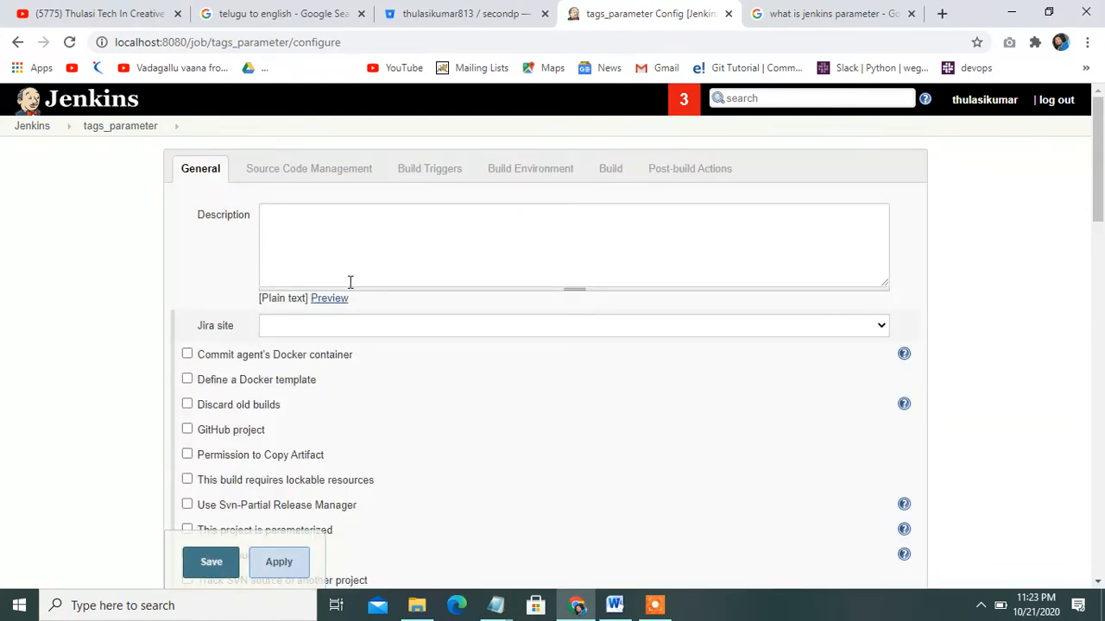
Give the job the description 'based on tag build should happen'
left_click(389, 245)
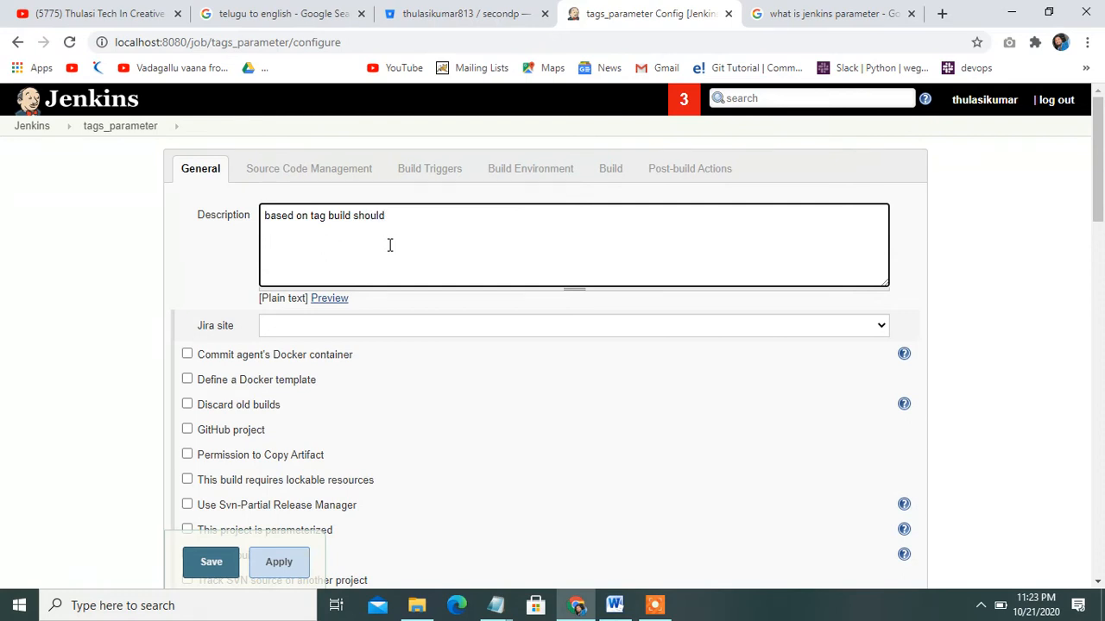
type("ppen")
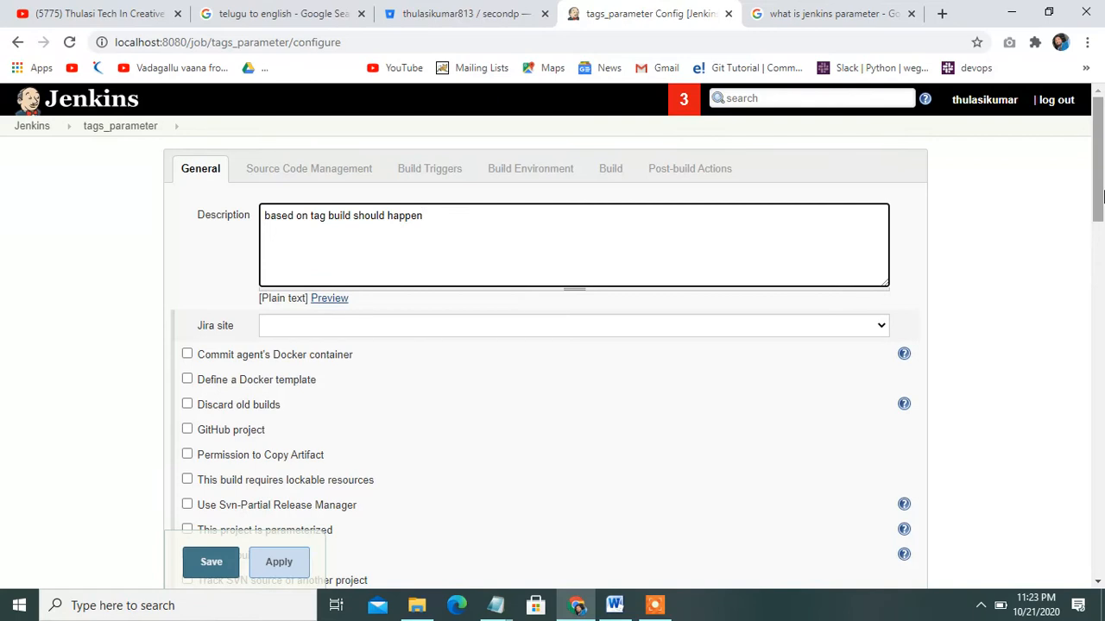
scroll(1100, 197, "down", 2)
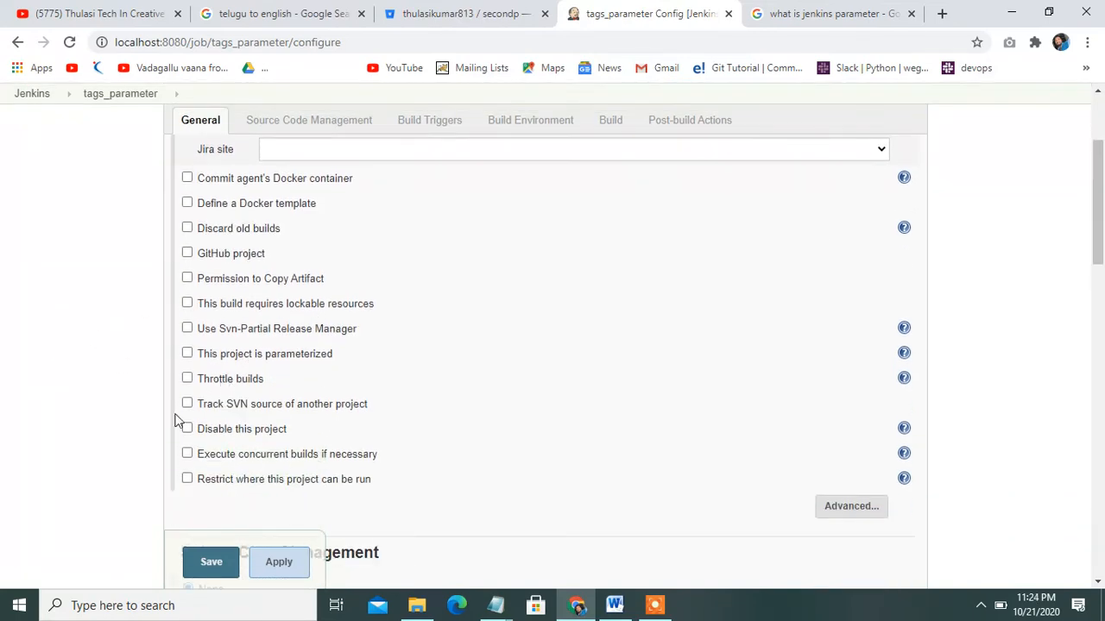
Copy the 'This project is parameterized' label into the Word notes
left_click_drag(199, 357, 320, 365)
left_click(397, 372)
left_click_drag(195, 357, 351, 370)
key("ctrl+c")
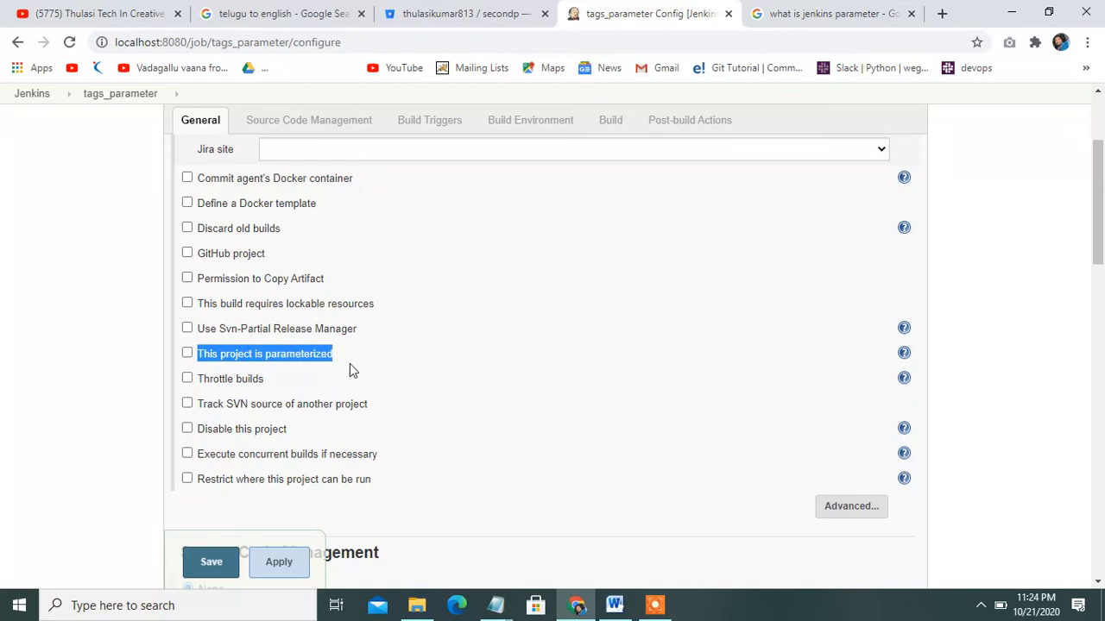
left_click(613, 604)
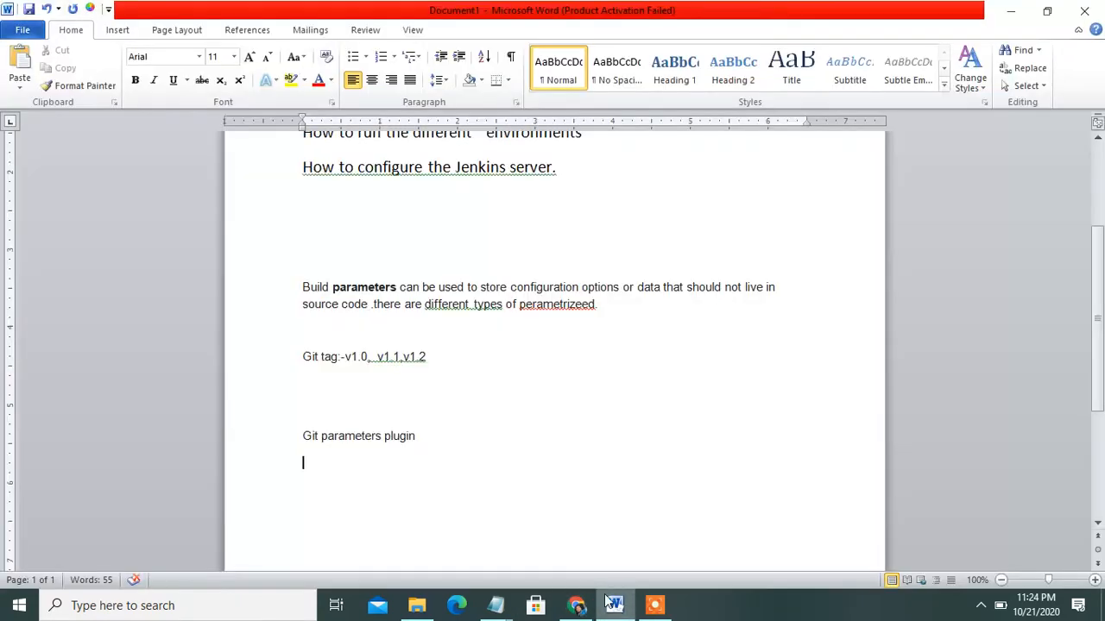
key("ctrl+v")
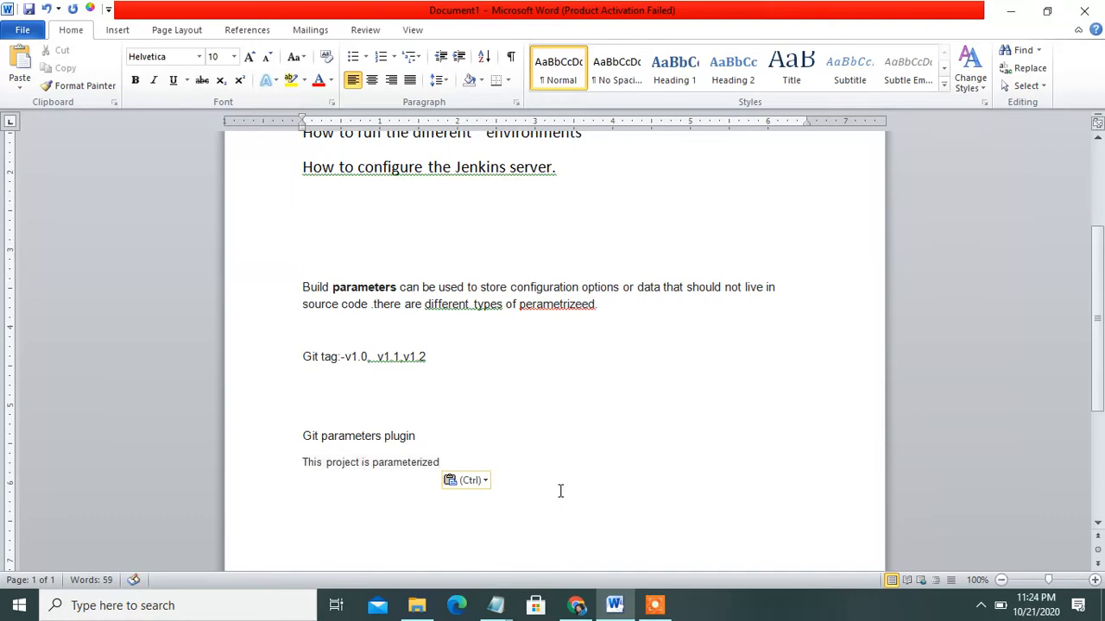
left_click(576, 605)
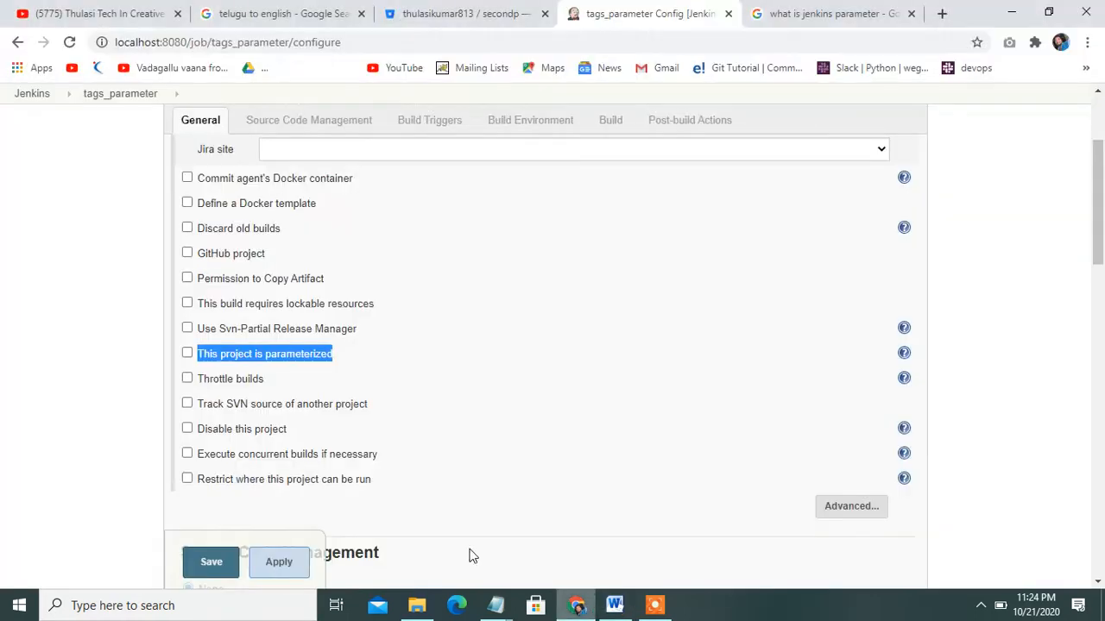
Tick 'This project is parameterized' and look through the available parameter types
left_click(187, 354)
left_click(349, 384)
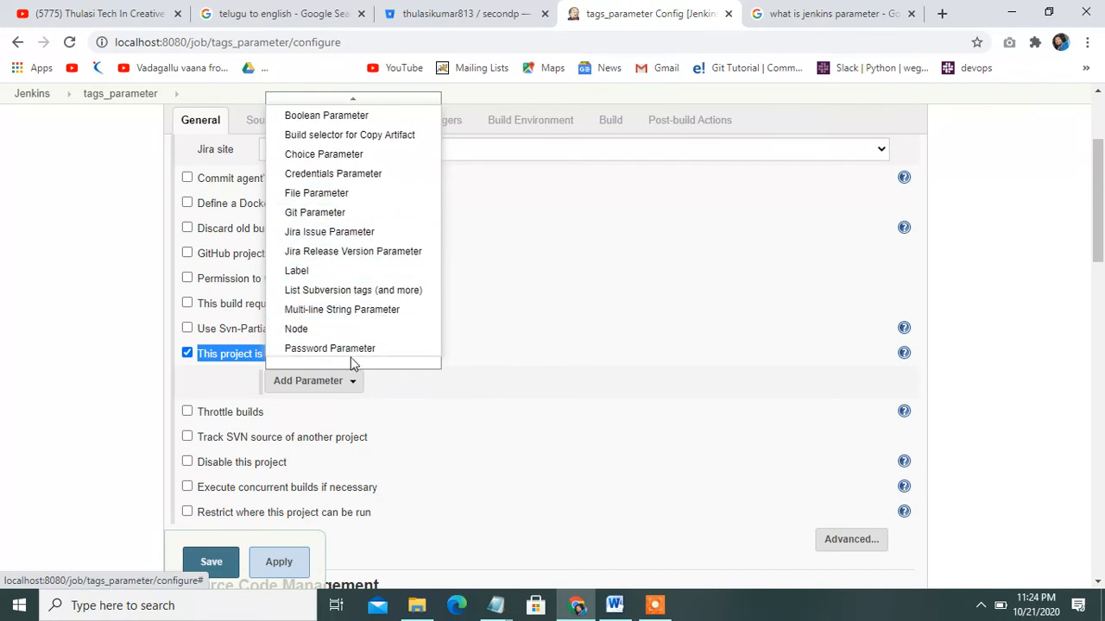
mouse_move(350, 359)
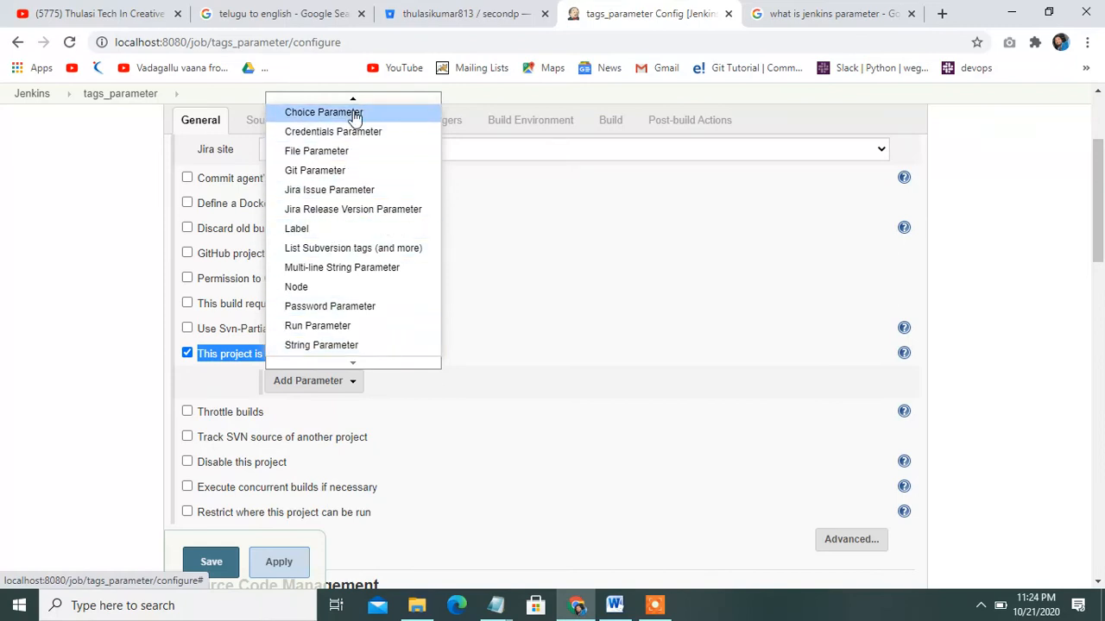
left_click(613, 605)
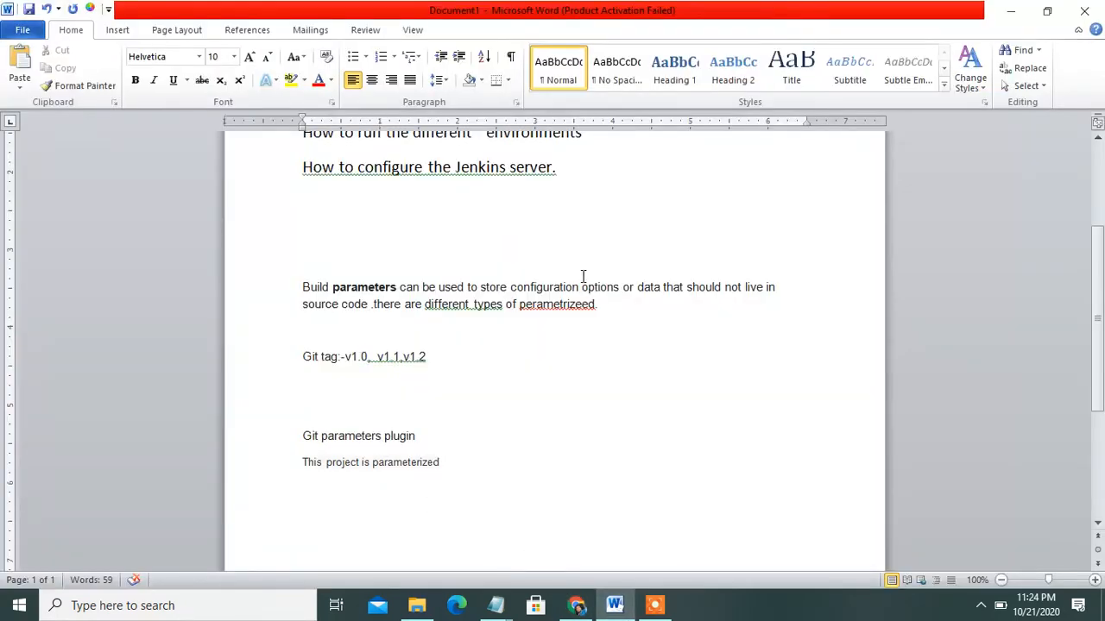
In the notes, highlight the different environments phrase and the parameter types sentence
key("Up")
key("Up")
key("Up")
key("Up")
key("Up")
key("Up")
key("Up")
key("Up")
key("Up")
key("Up")
key("Up")
key("Up")
key("Up")
key("Up")
key("Up")
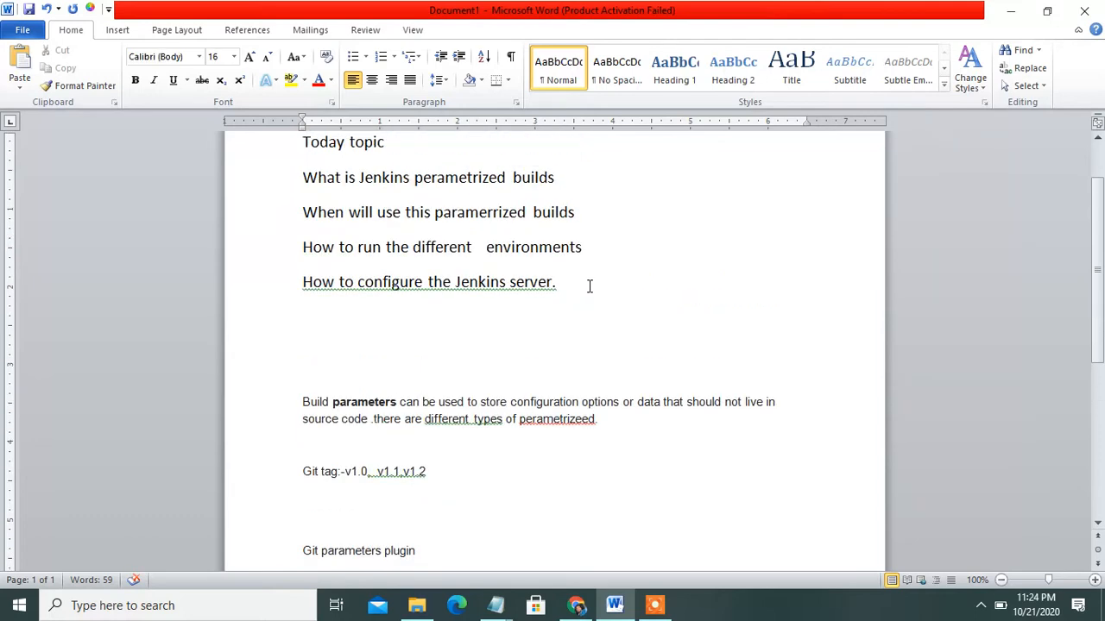
left_click_drag(386, 249, 589, 256)
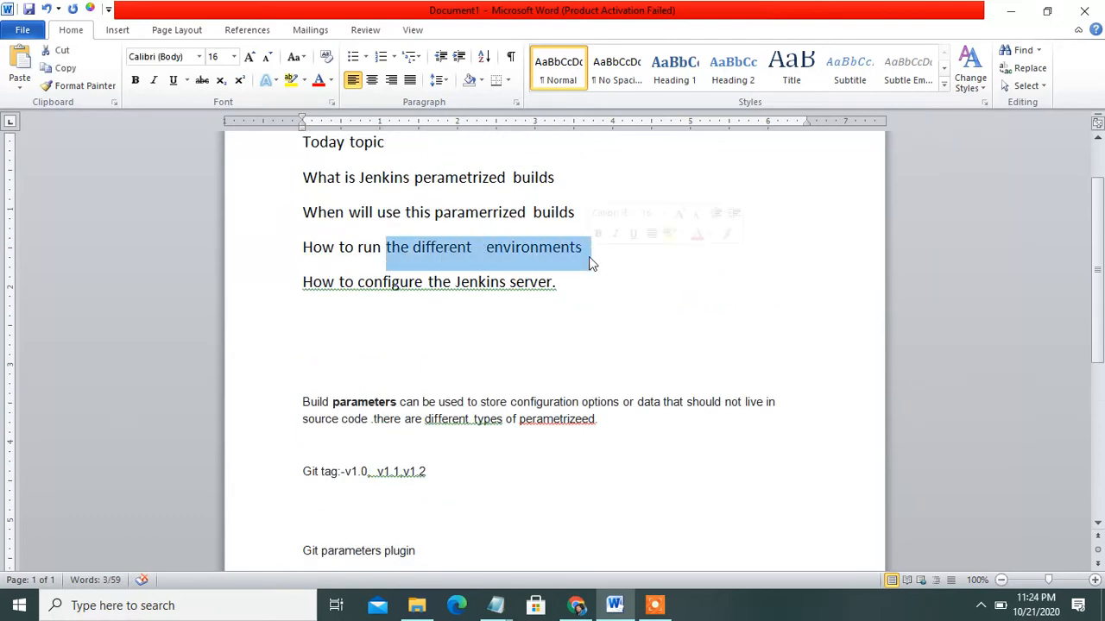
left_click(602, 187)
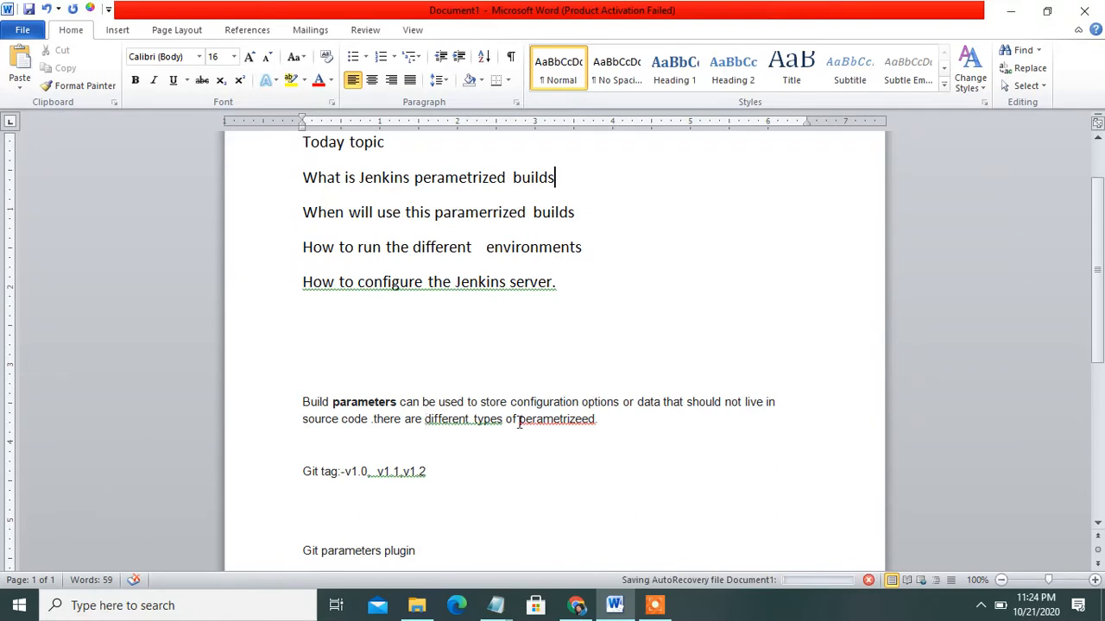
left_click_drag(425, 420, 629, 419)
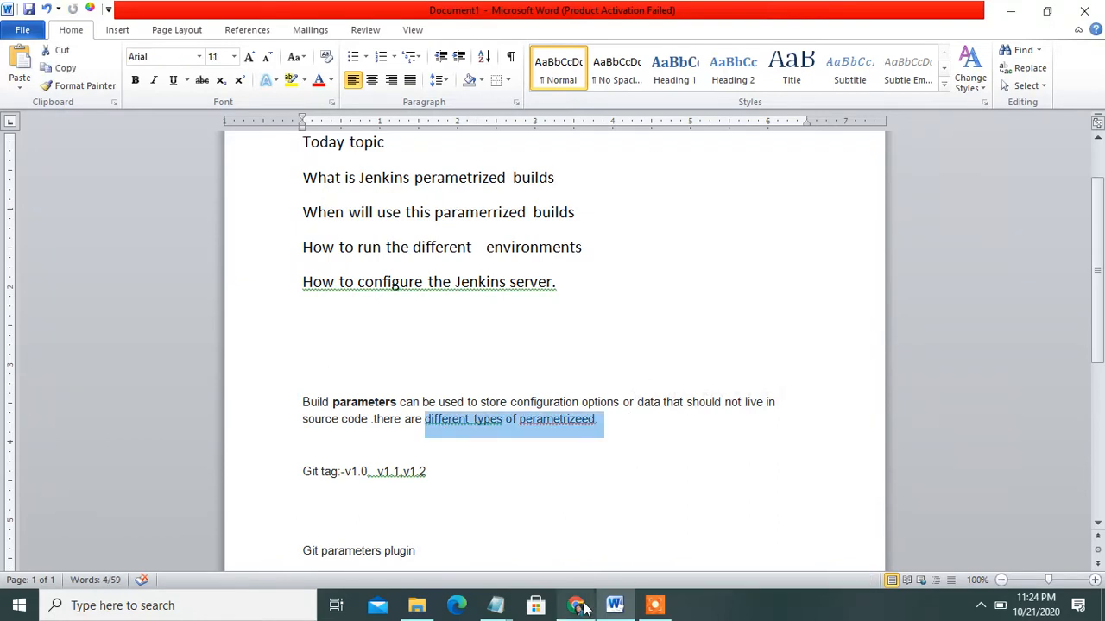
left_click(582, 607)
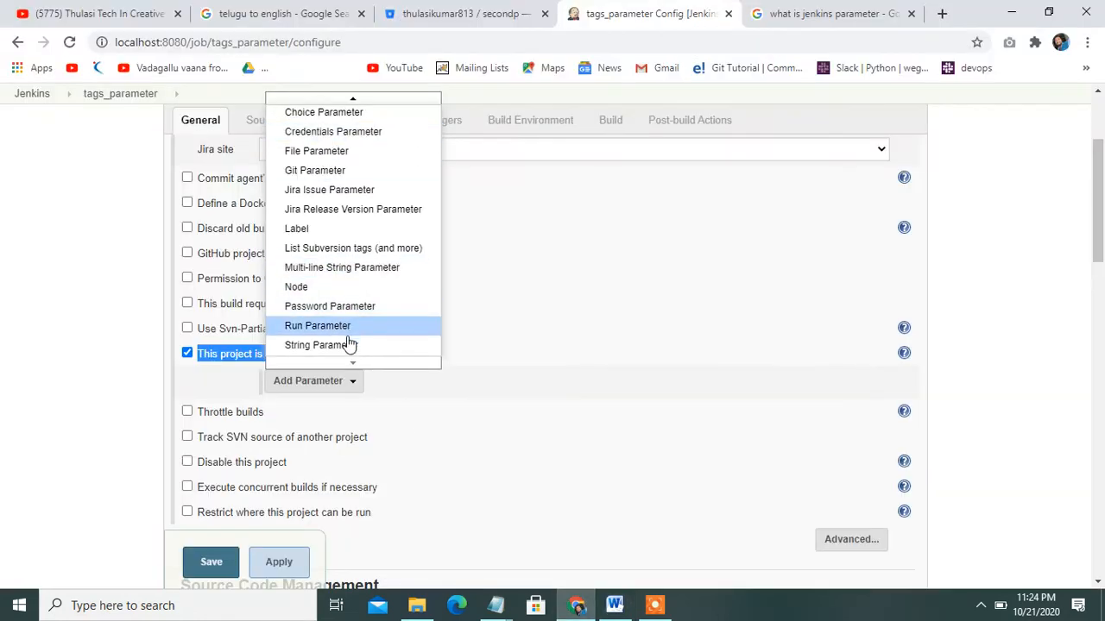
Add a Git Parameter named tags
left_click(348, 171)
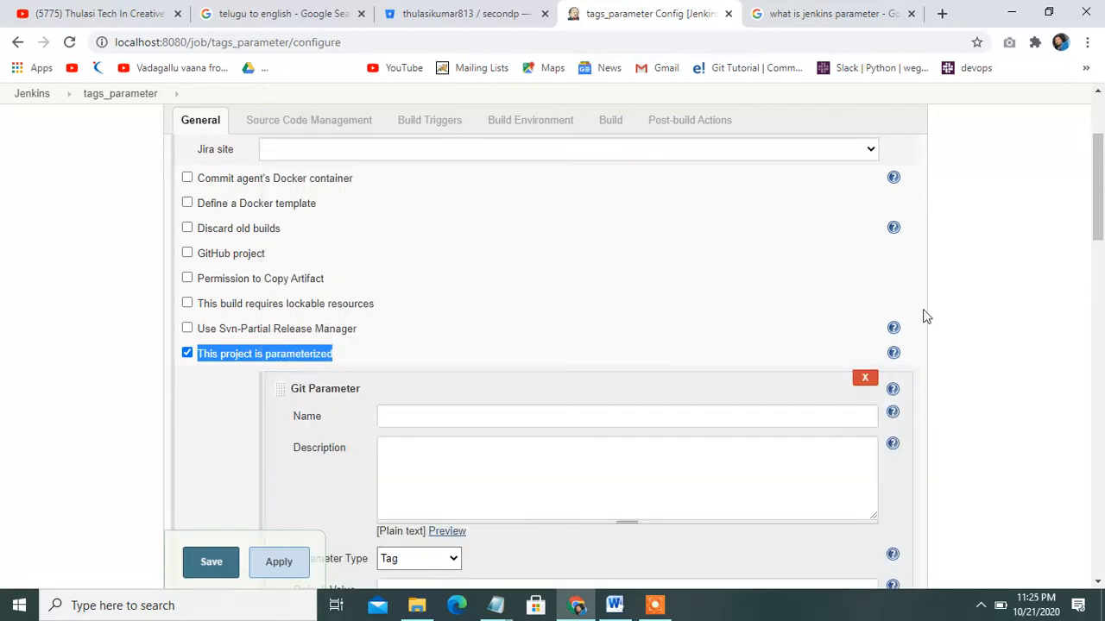
left_click_drag(1090, 204, 1102, 247)
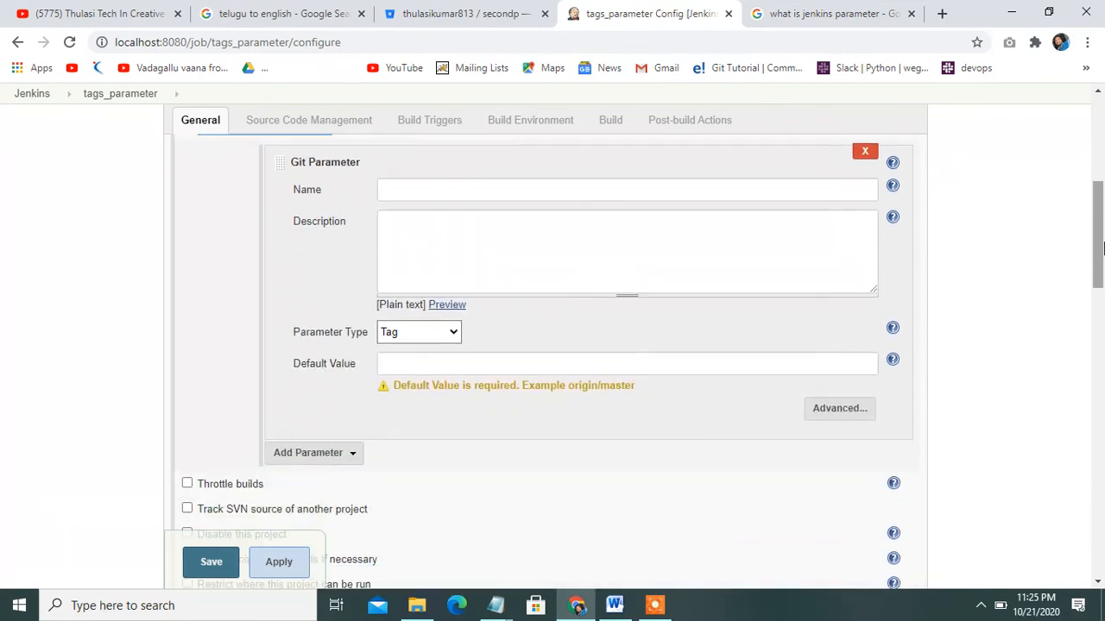
left_click(460, 193)
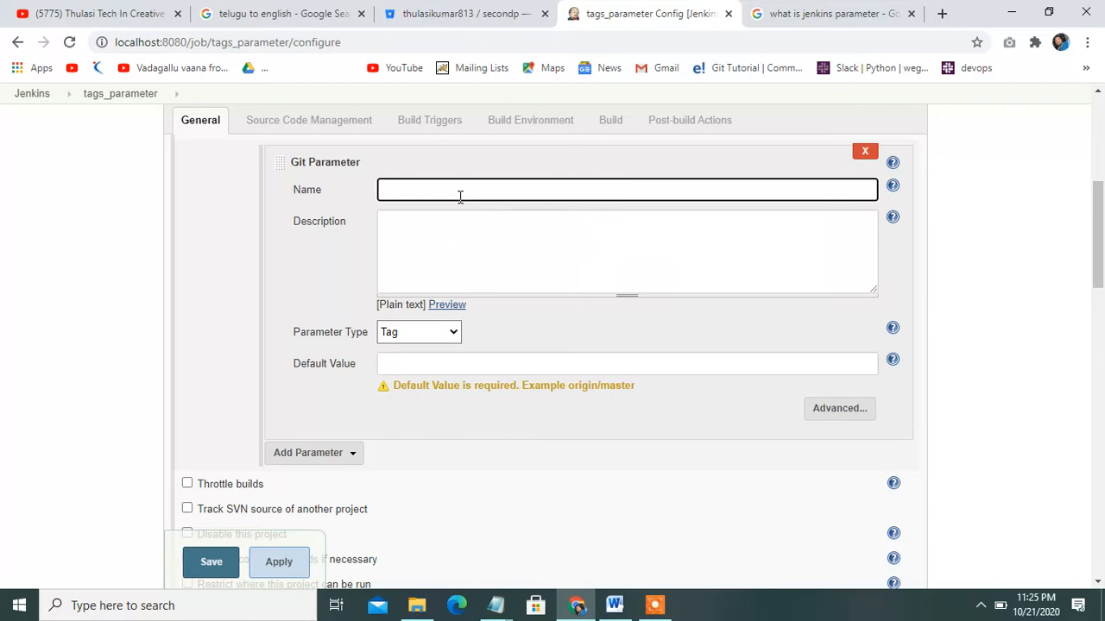
type("tag")
type("s")
type("ase")
key("BackSpace")
key("BackSpace")
Describe it as 'based on the tag trigger job', keep type Tag, default value 1.0
left_click(466, 250)
type("based ")
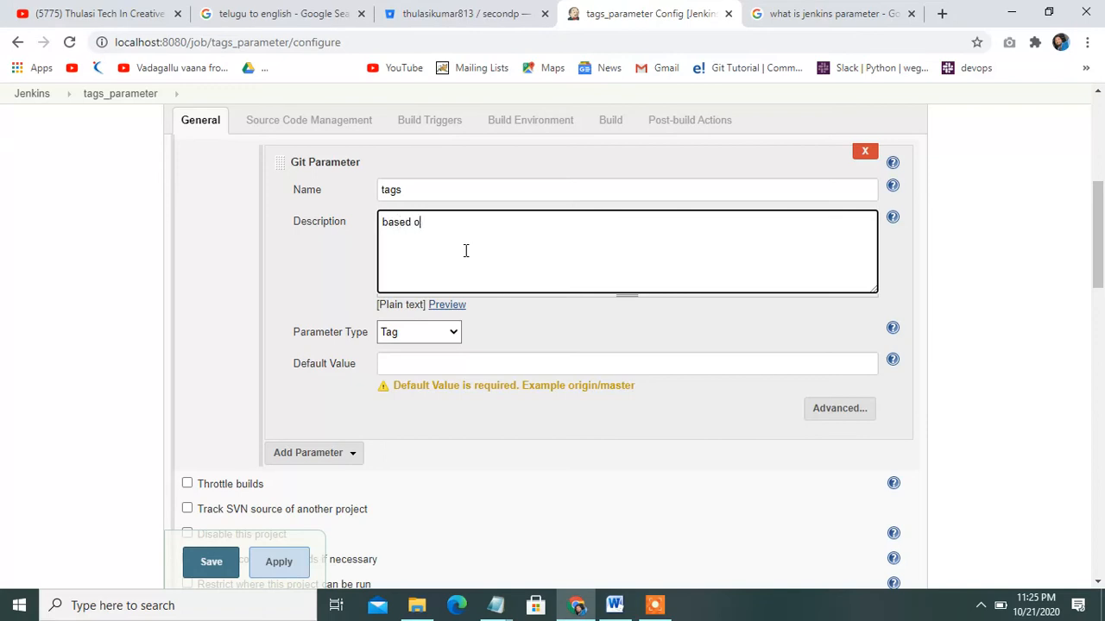
type("on the ")
type("tag")
type(" trih")
type("gge")
type("r job")
double_click(354, 333)
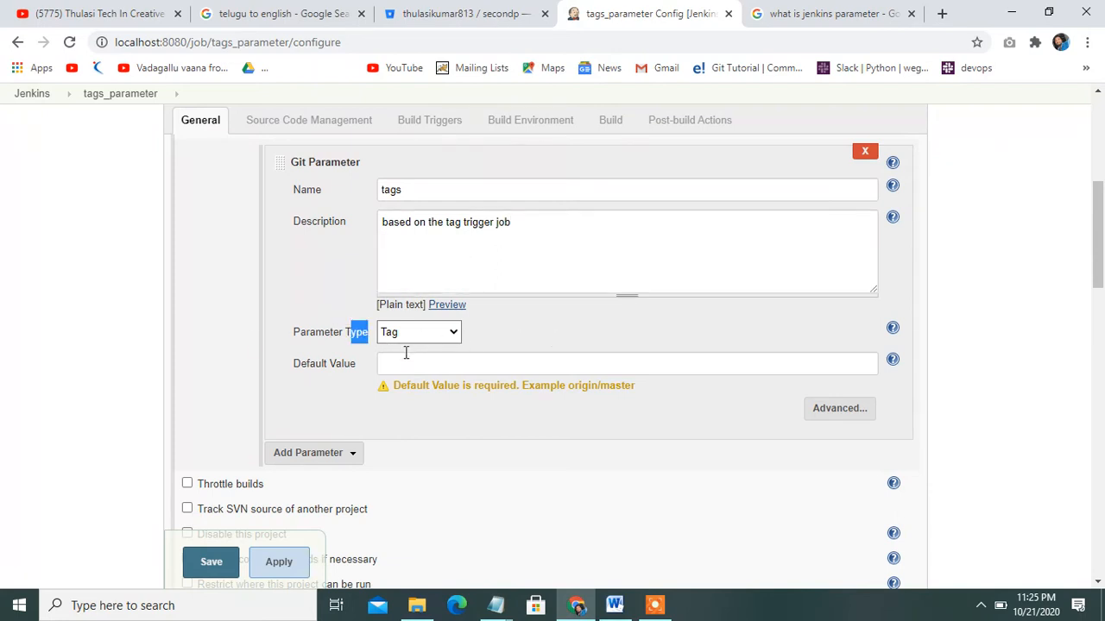
left_click(409, 357)
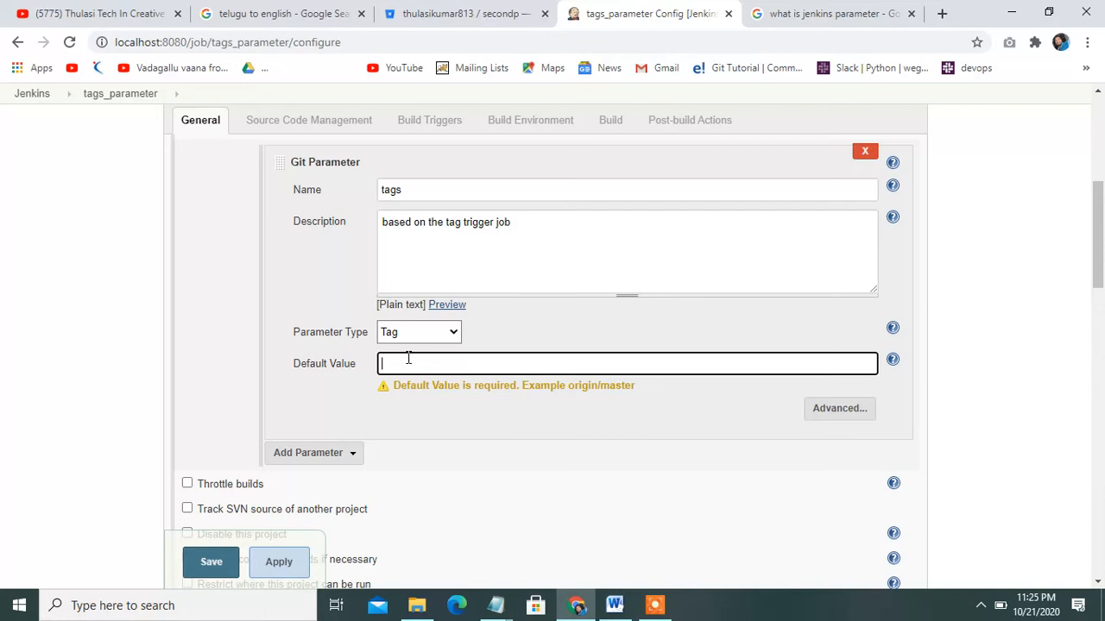
type("1.0")
left_click(546, 392)
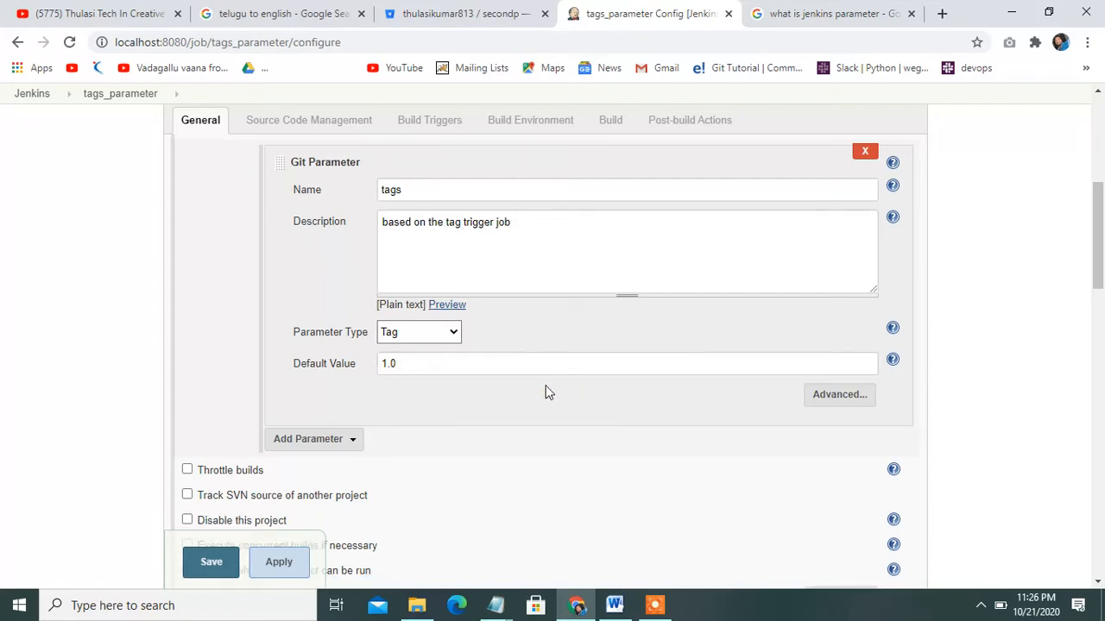
left_click_drag(1102, 269, 1101, 367)
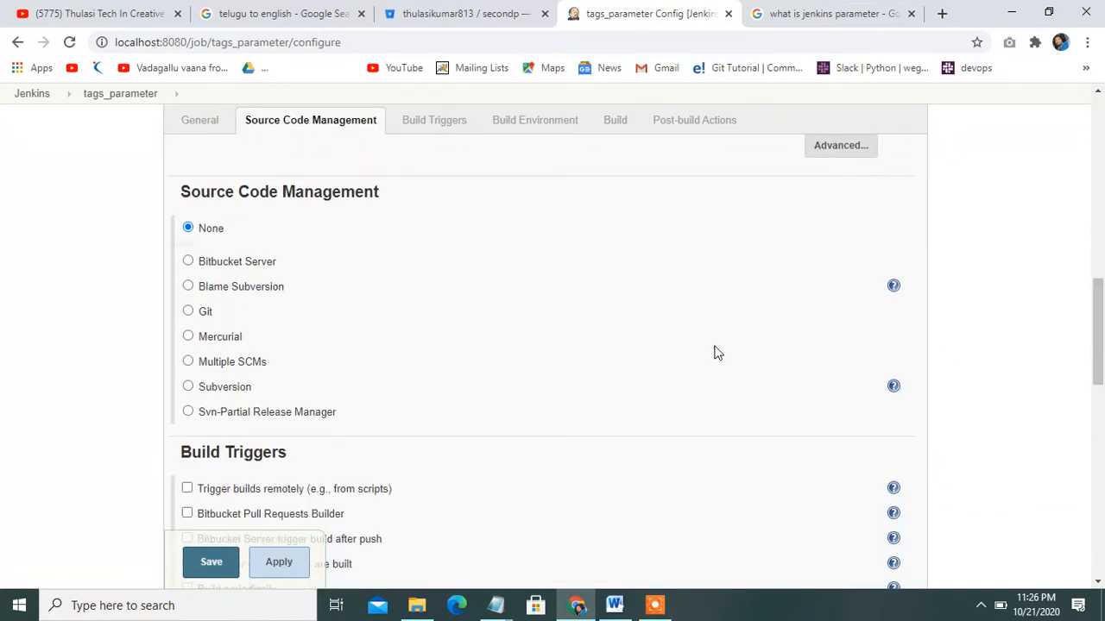
Select Git for Source Code Management, then go to the Bitbucket repository
left_click(188, 312)
left_click(640, 368)
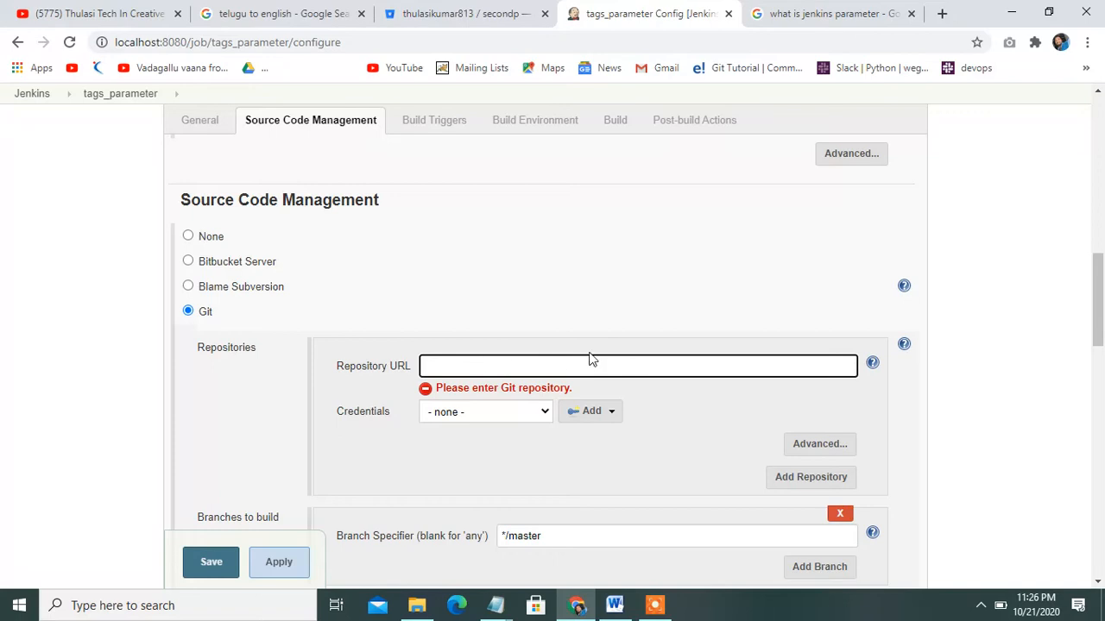
left_click(490, 10)
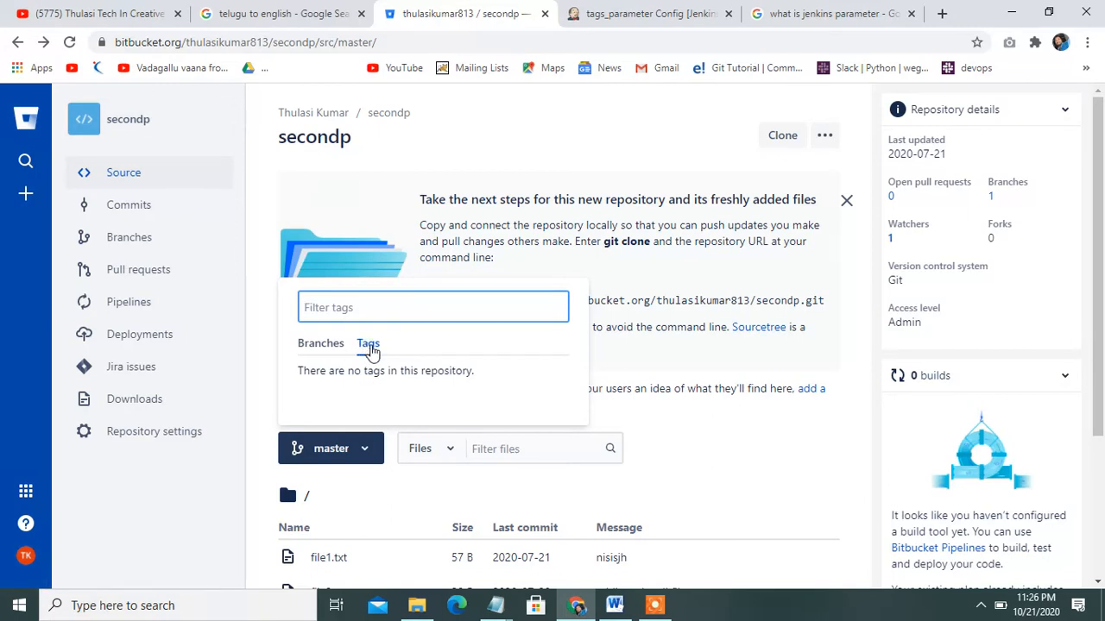
Open the samplefirstp repository and check its tags, finding none
left_click(104, 125)
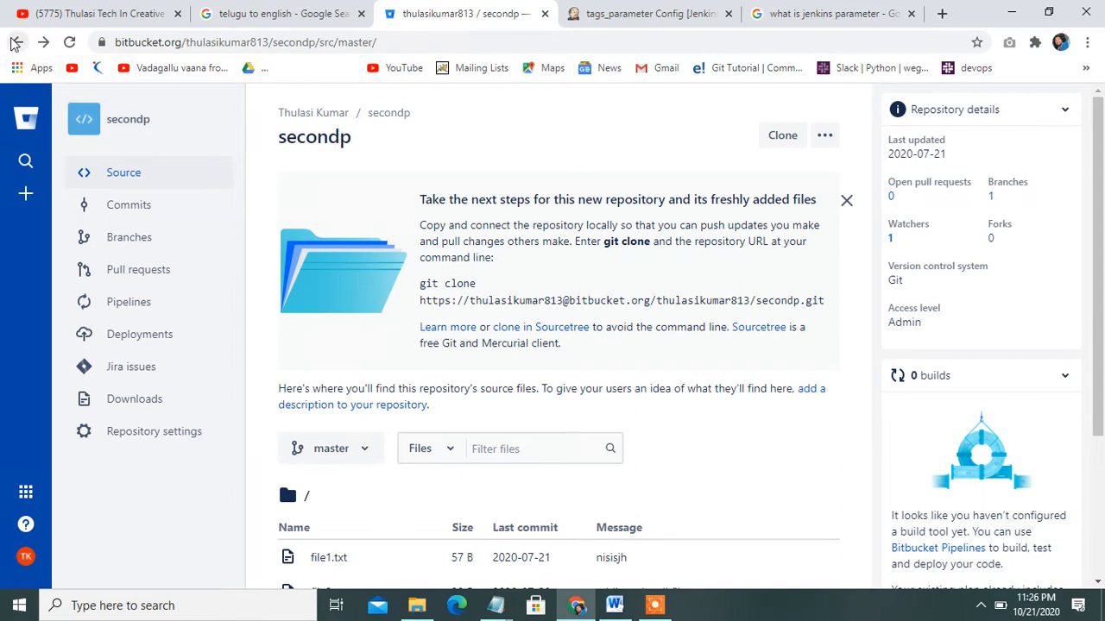
left_click(16, 43)
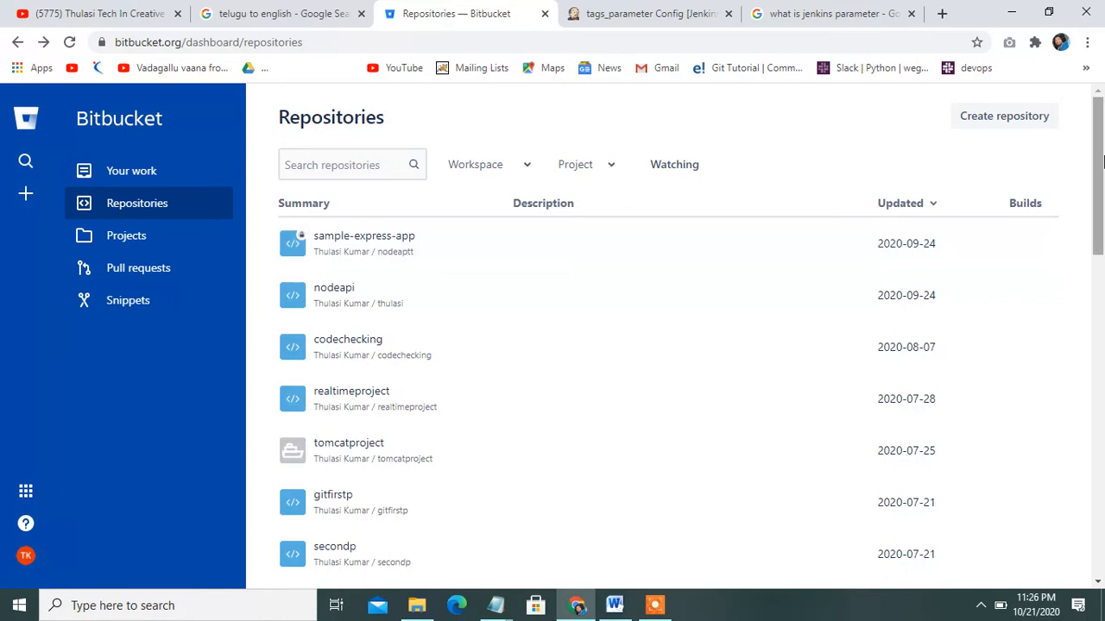
left_click_drag(1103, 161, 1102, 311)
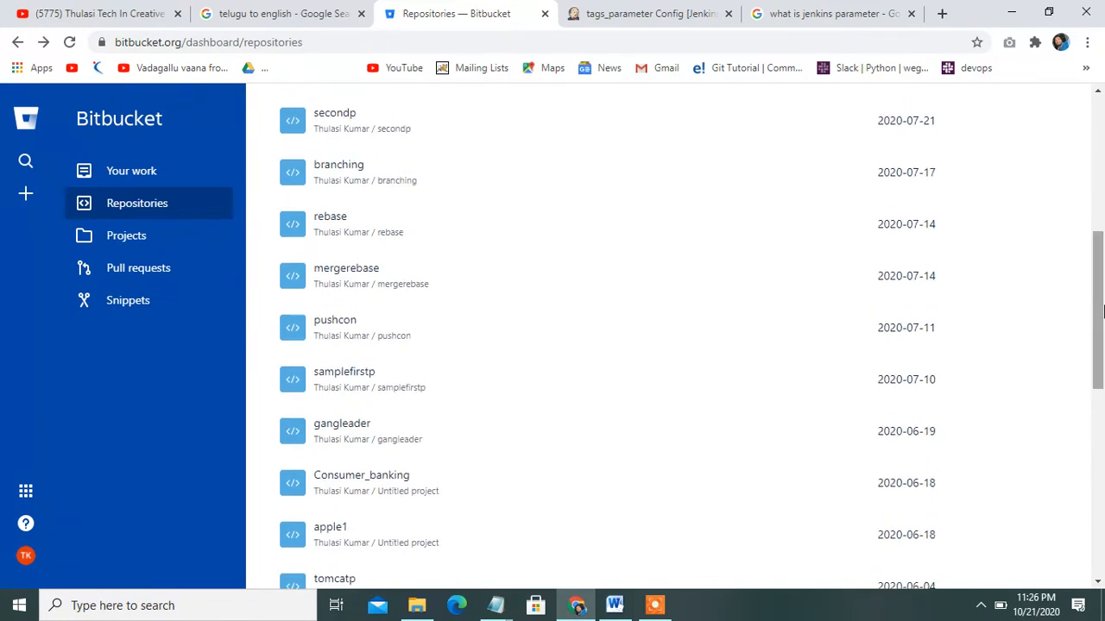
left_click(338, 377)
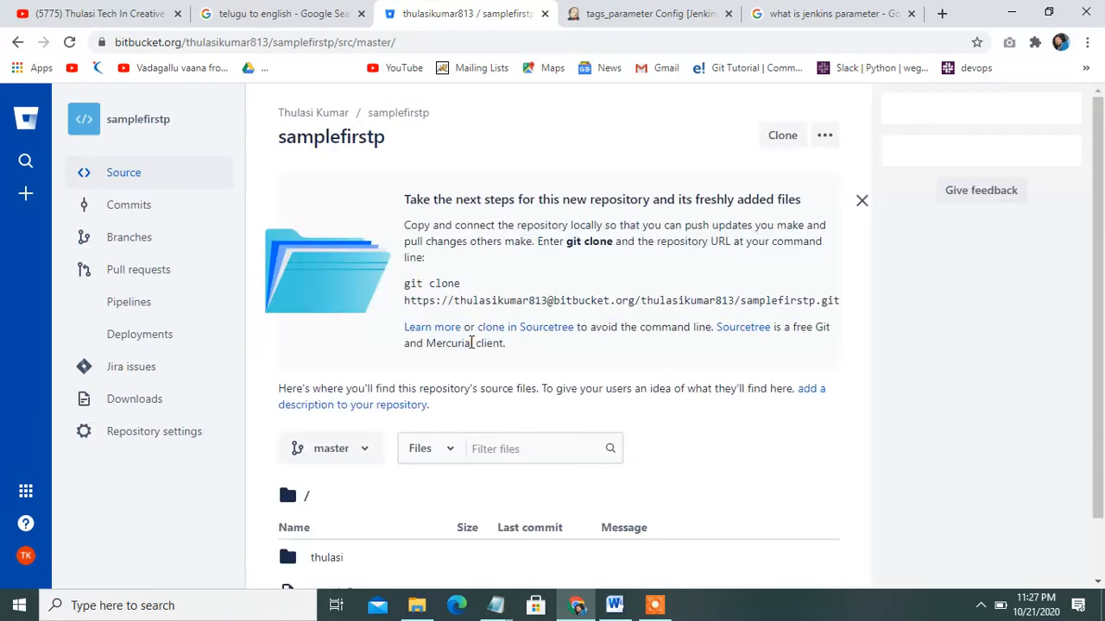
scroll(1103, 127, "down", 1)
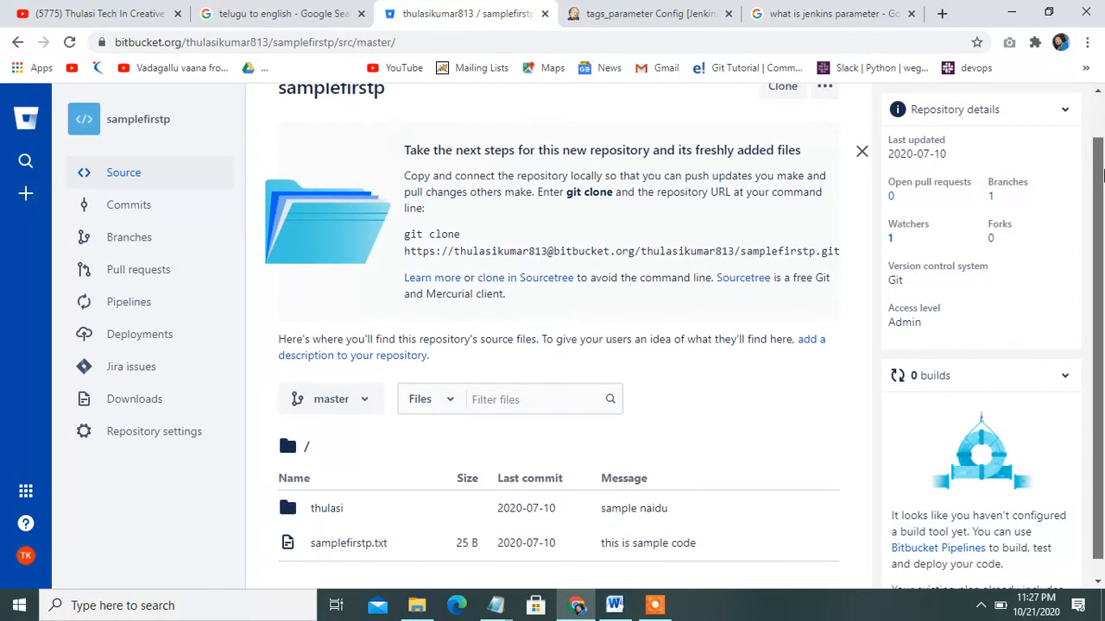
left_click(365, 389)
left_click(368, 474)
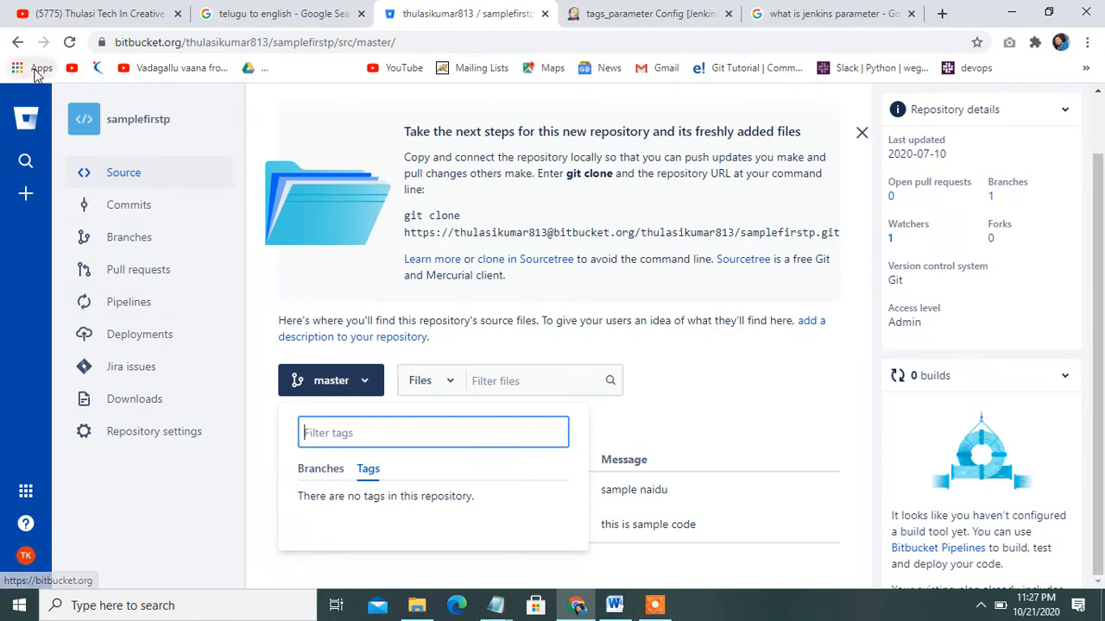
Go back to the repository list and open sampleproject1
left_click(17, 42)
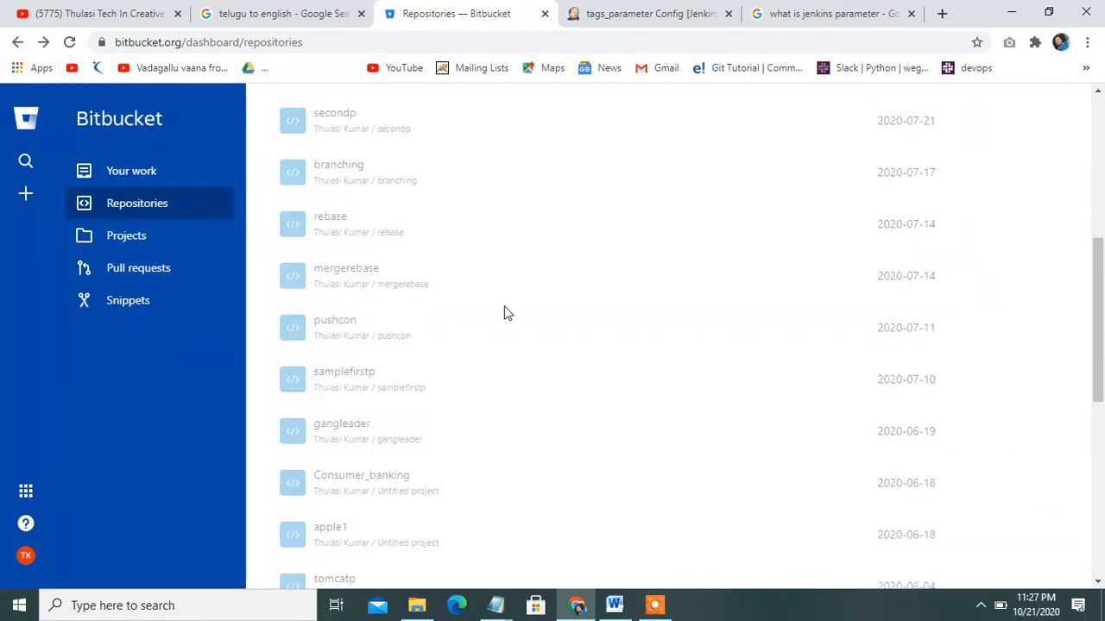
left_click_drag(1102, 295, 1102, 390)
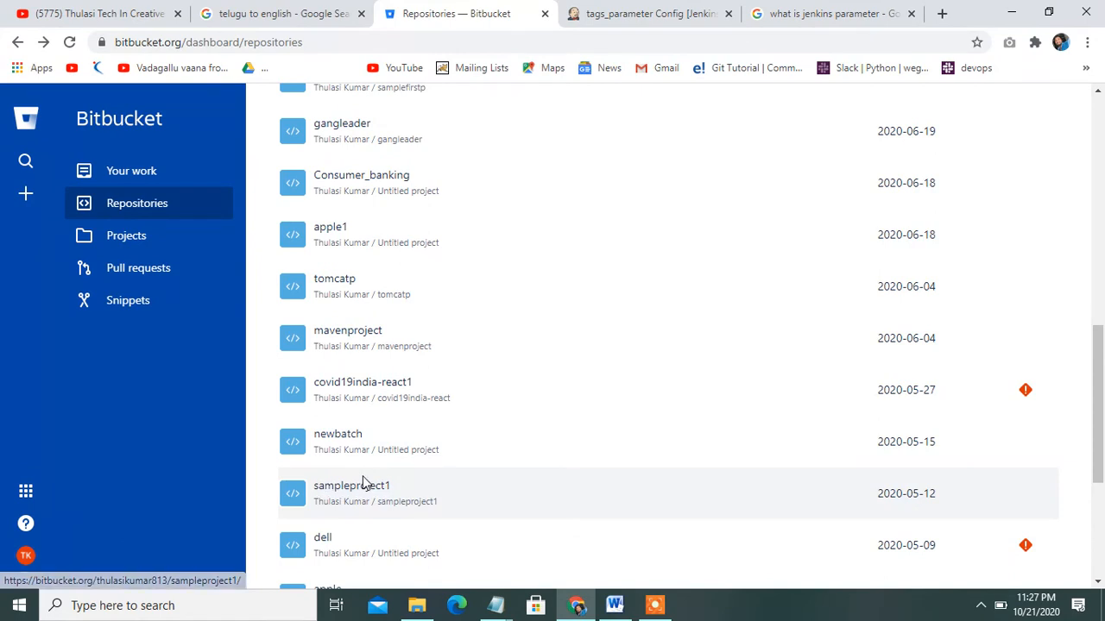
left_click(361, 487)
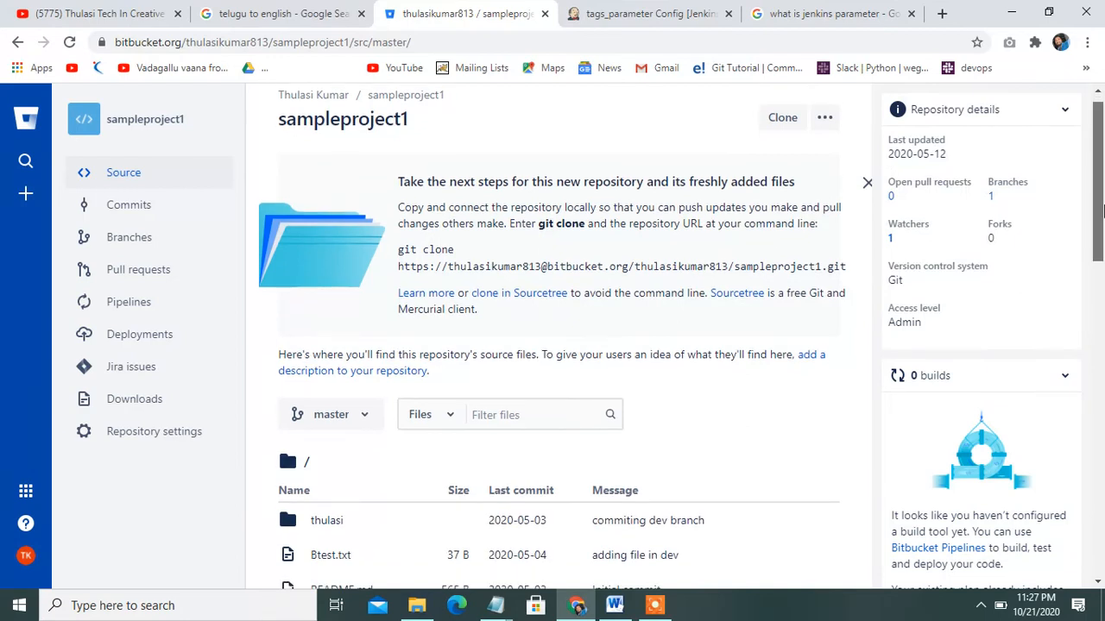
Confirm sampleproject1 has tags v1.2, v1.0 and v1.1
left_click_drag(1101, 203, 1101, 249)
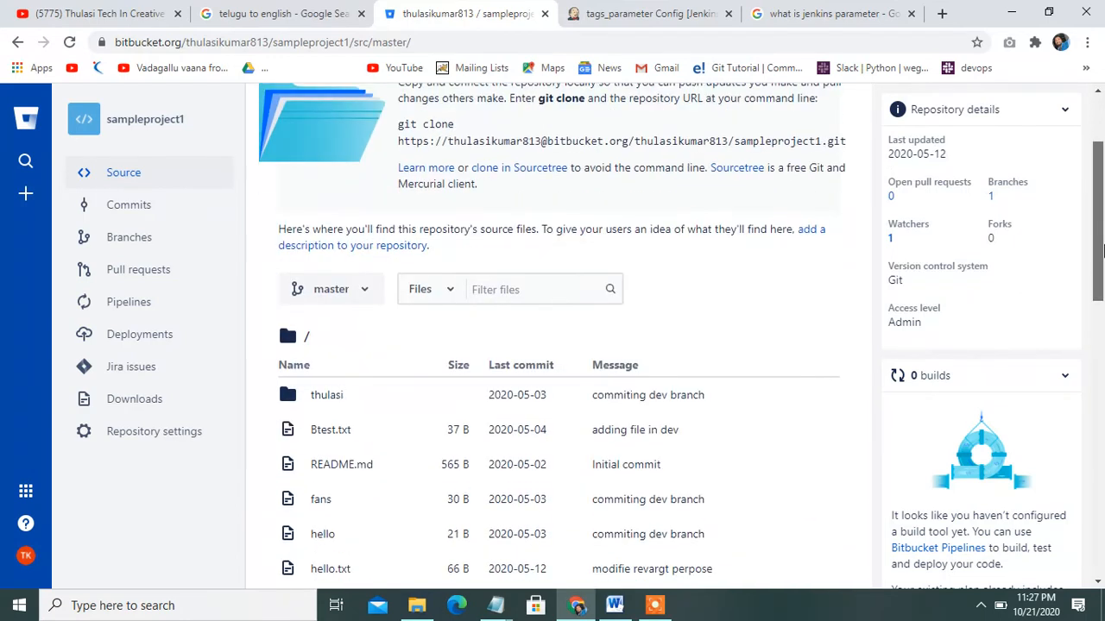
left_click(365, 294)
left_click(368, 330)
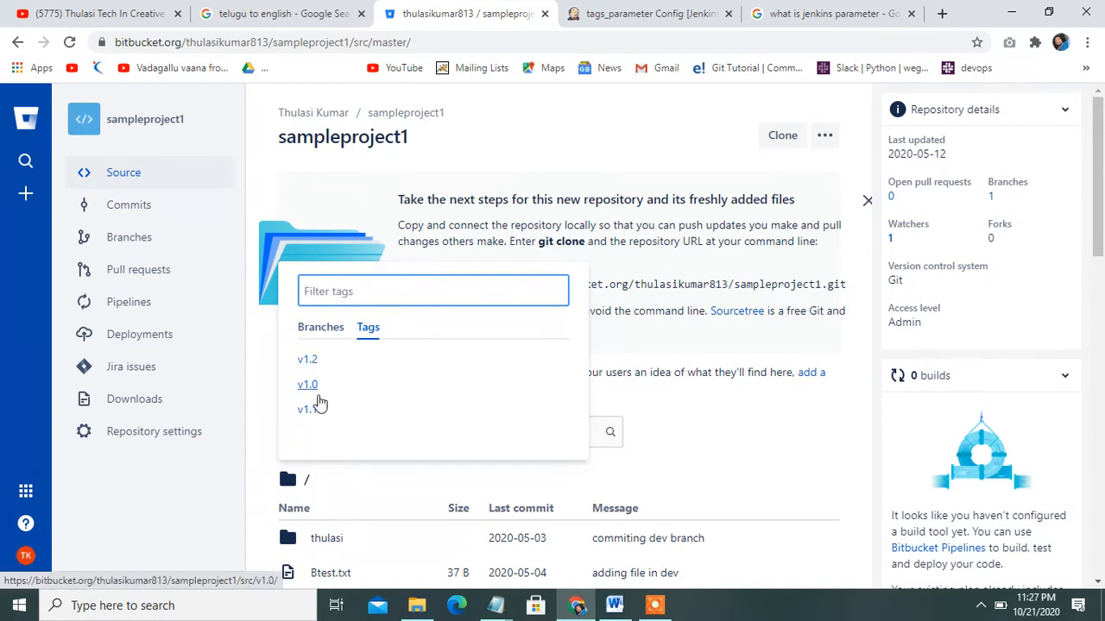
Copy the repository's HTTPS clone URL from the Clone dialog
mouse_move(1102, 199)
left_mouse_down()
mouse_move(1102, 316)
mouse_move(1092, 185)
left_mouse_up()
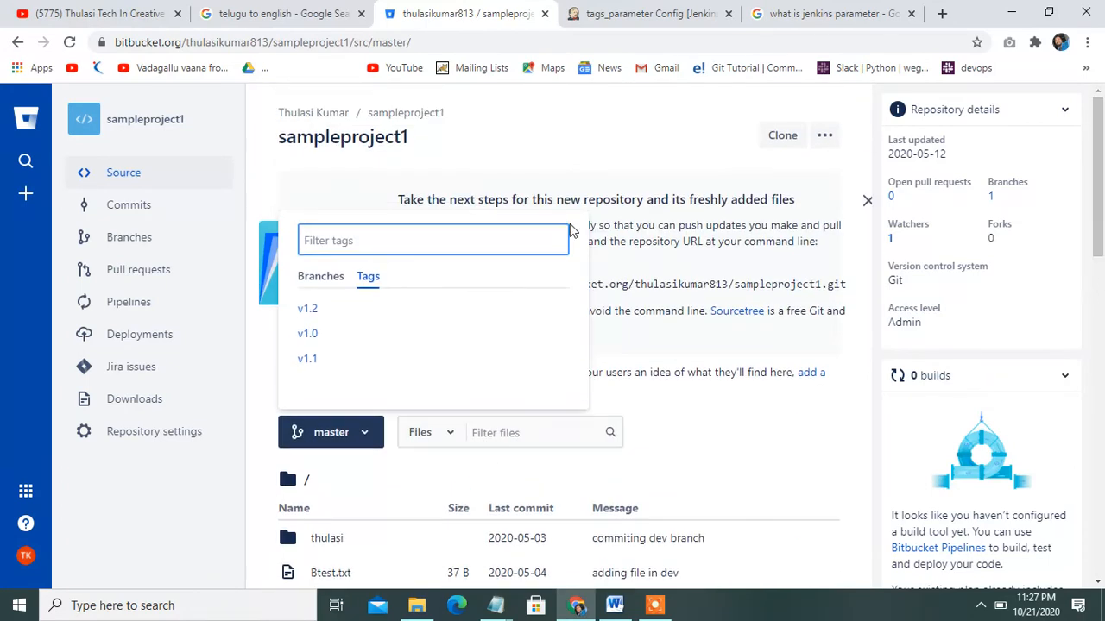
left_click(781, 135)
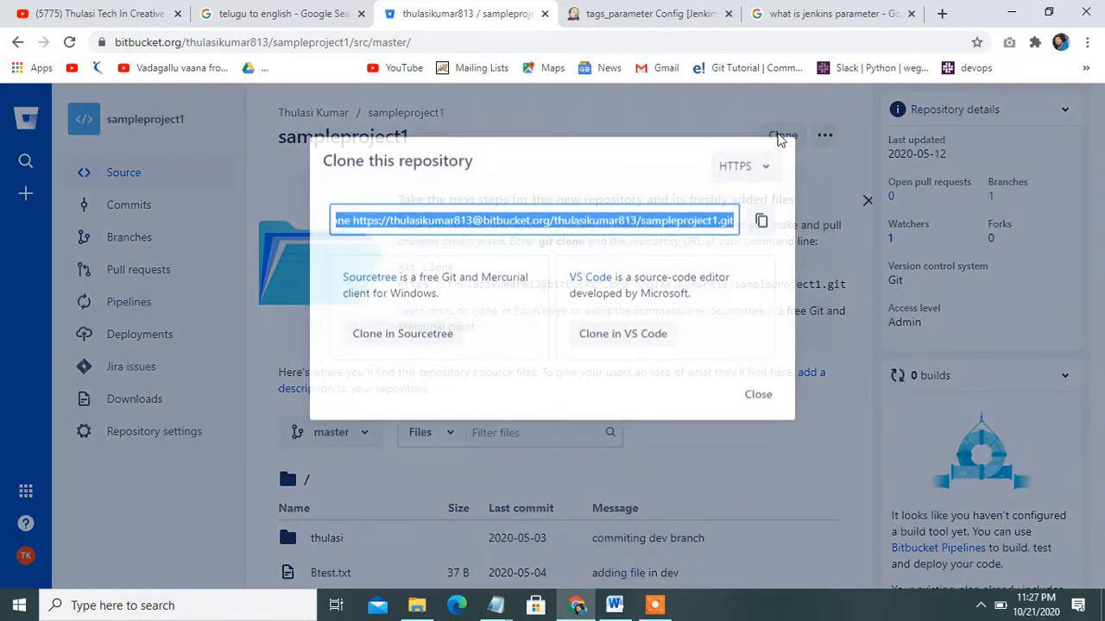
left_click(351, 217)
left_click_drag(351, 217, 734, 217)
key("ctrl+c")
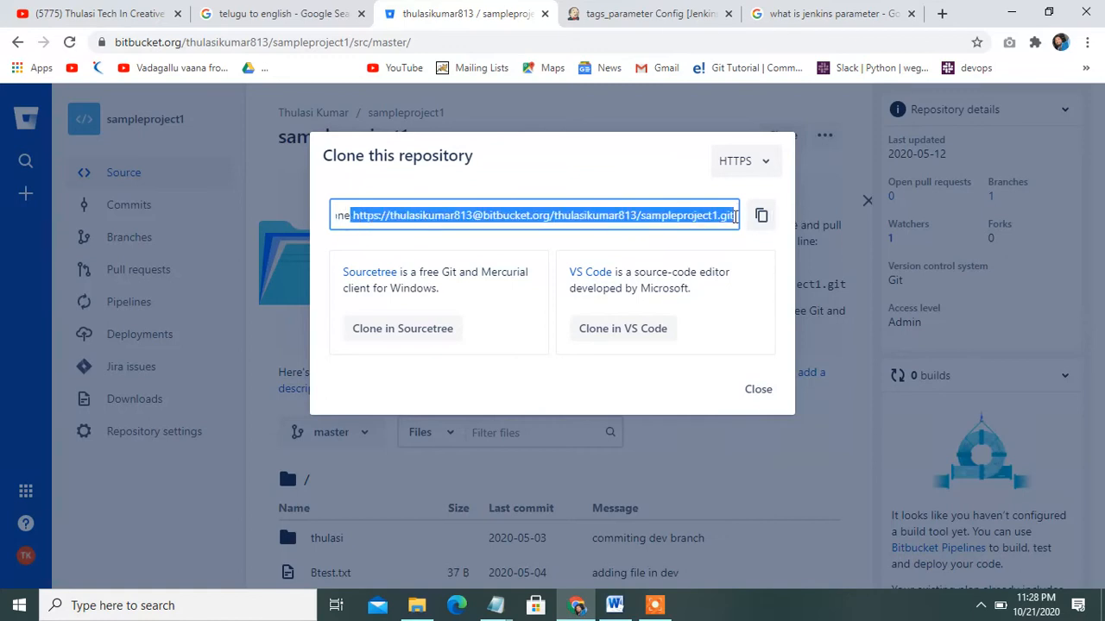
left_click(715, 9)
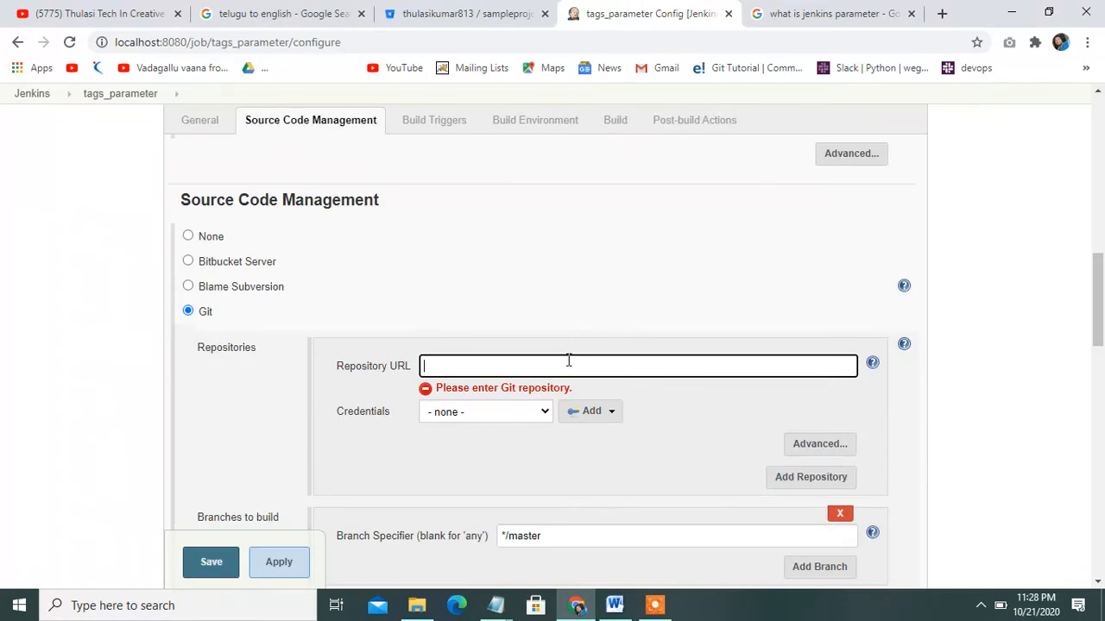
Paste the sampleproject1.git URL as the repository URL and choose the saved Bitbucket credentials
key("ctrl+v")
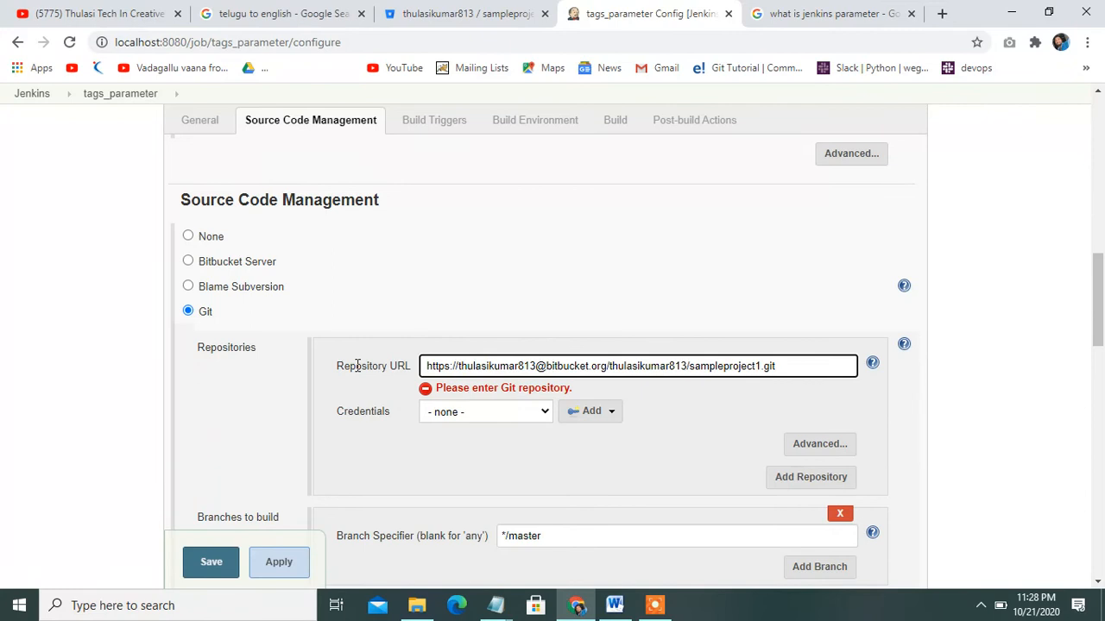
left_click(531, 415)
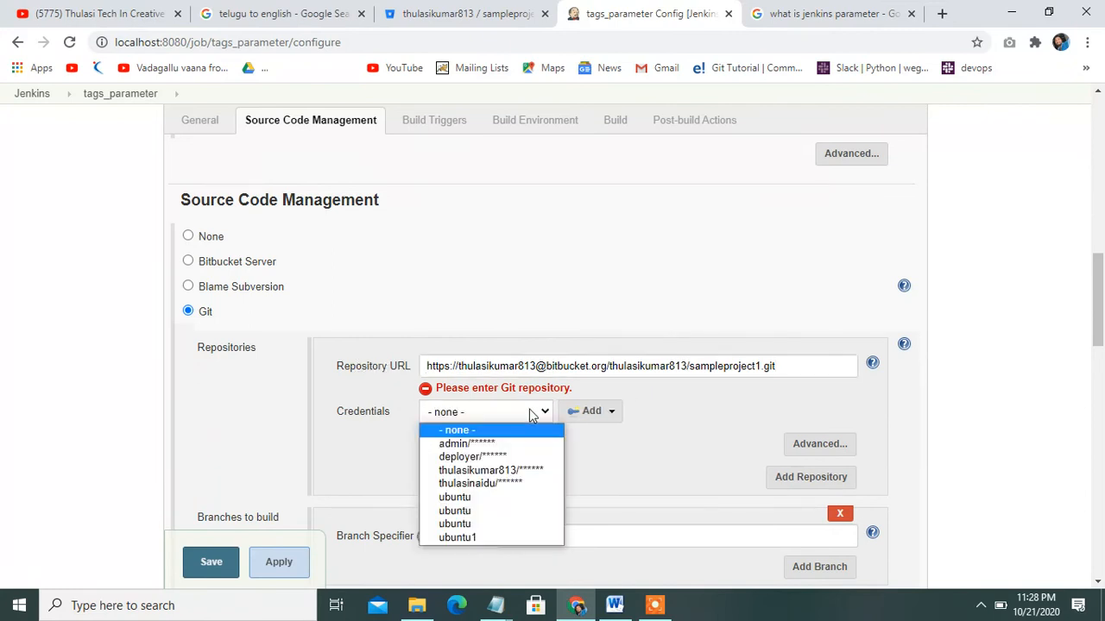
left_click(523, 471)
left_click_drag(1102, 293, 1101, 518)
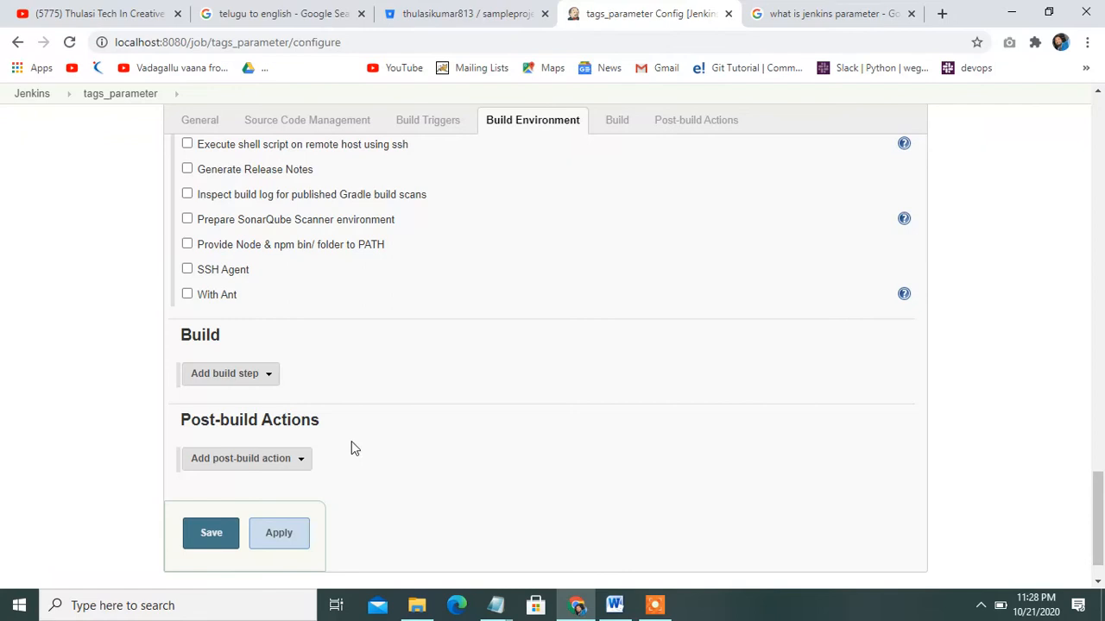
Save the configuration and review the project description 'based on tag build should happen'
left_click(212, 533)
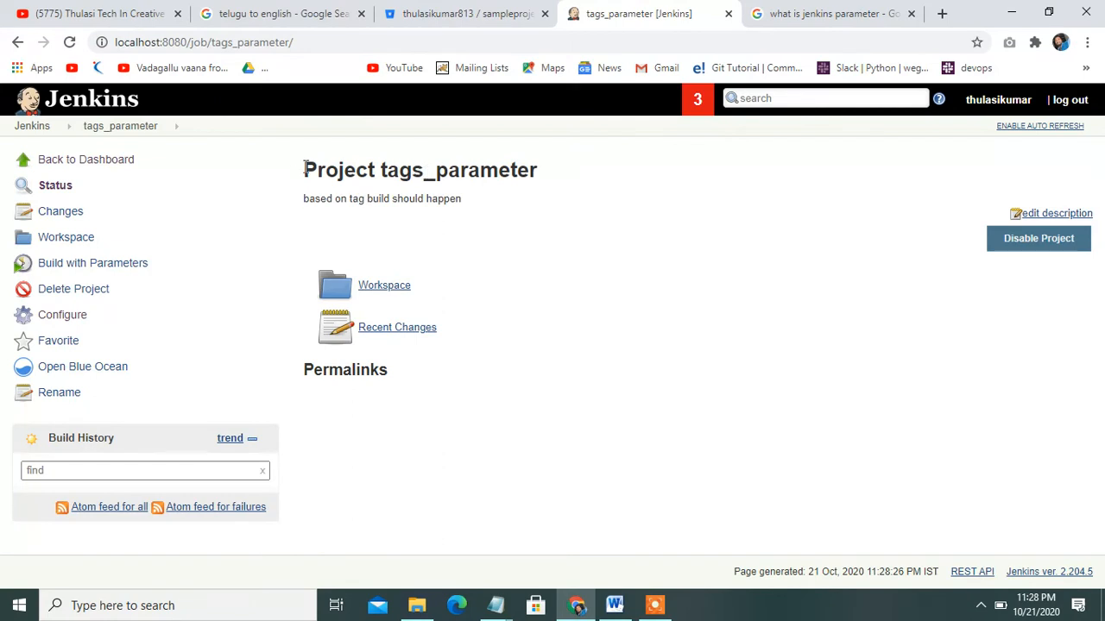
left_click_drag(304, 169, 576, 172)
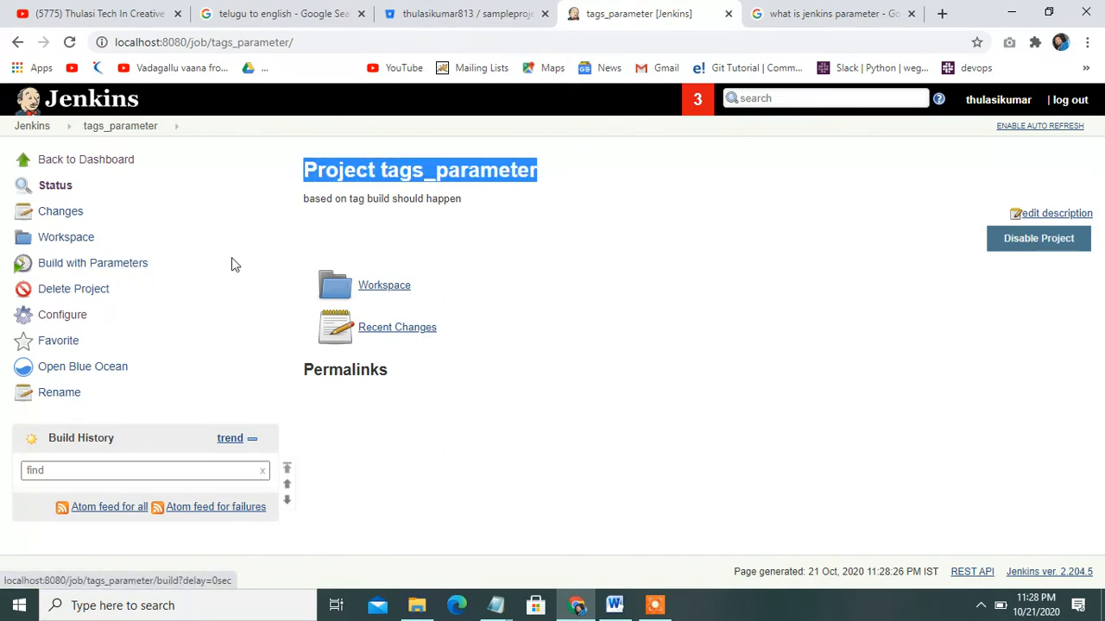
Trigger a tags_parameter build with tag v1.2 chosen from the tags list
left_click(83, 266)
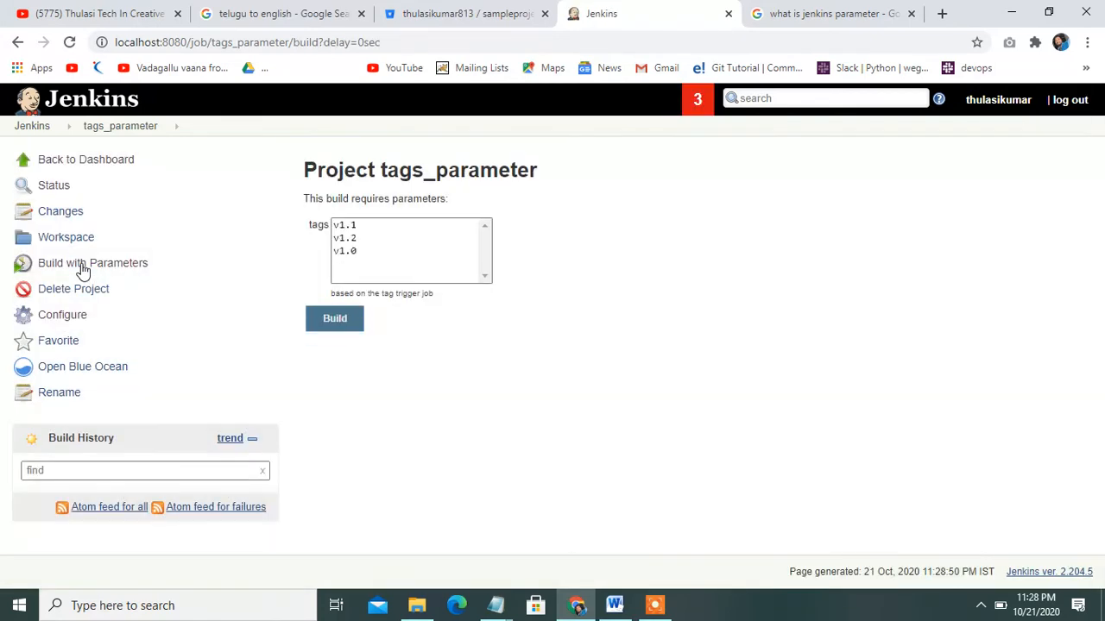
left_click(374, 252)
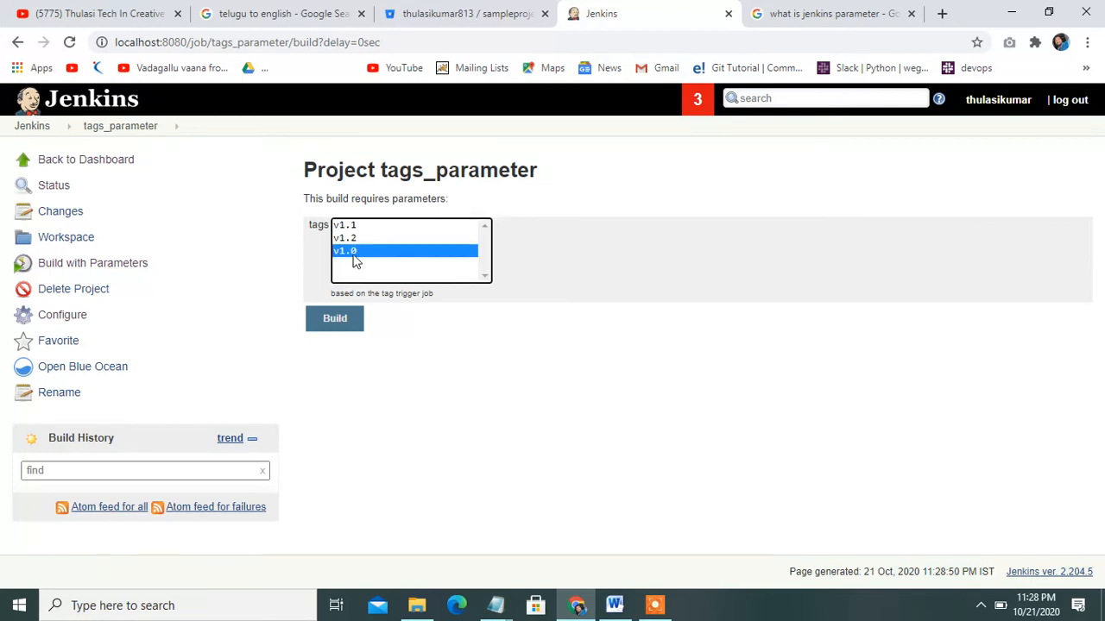
left_click(336, 239)
left_click(349, 225)
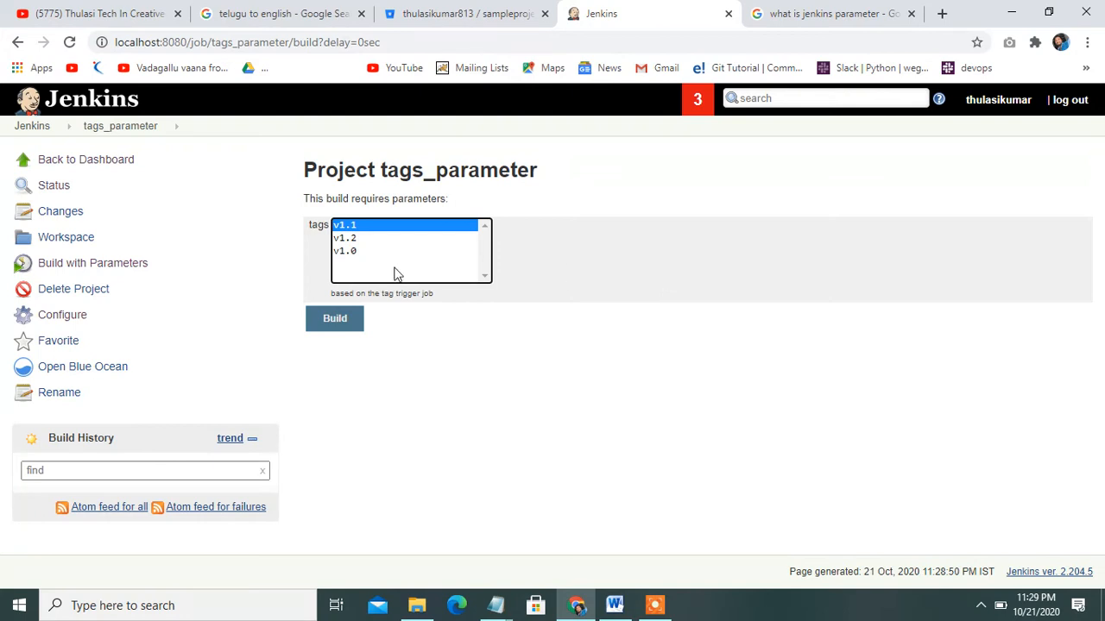
left_click(348, 240)
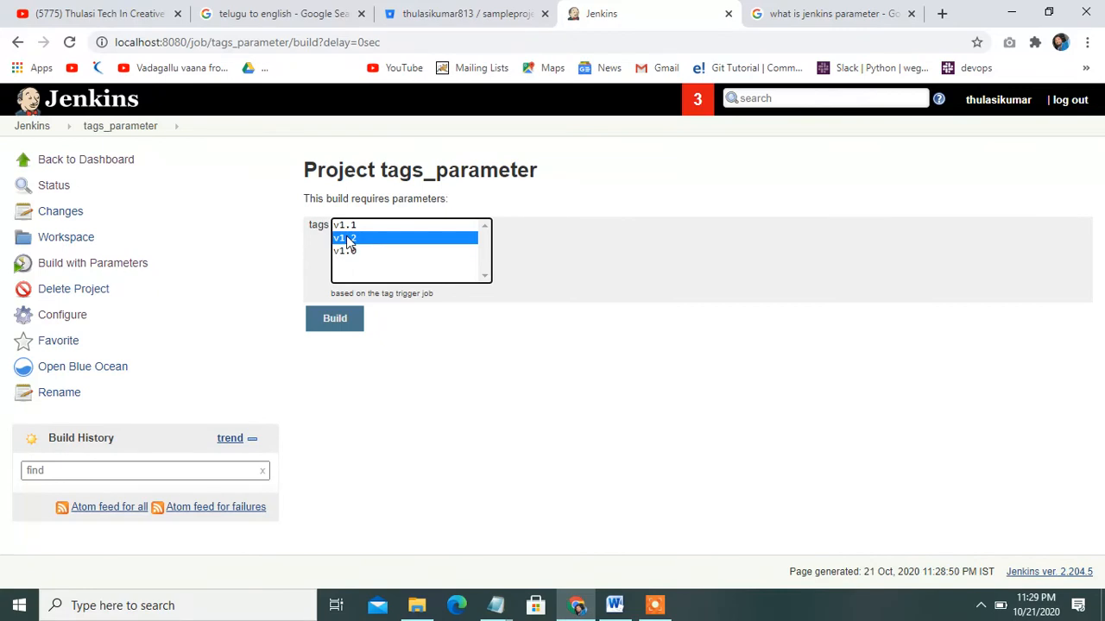
left_click(335, 331)
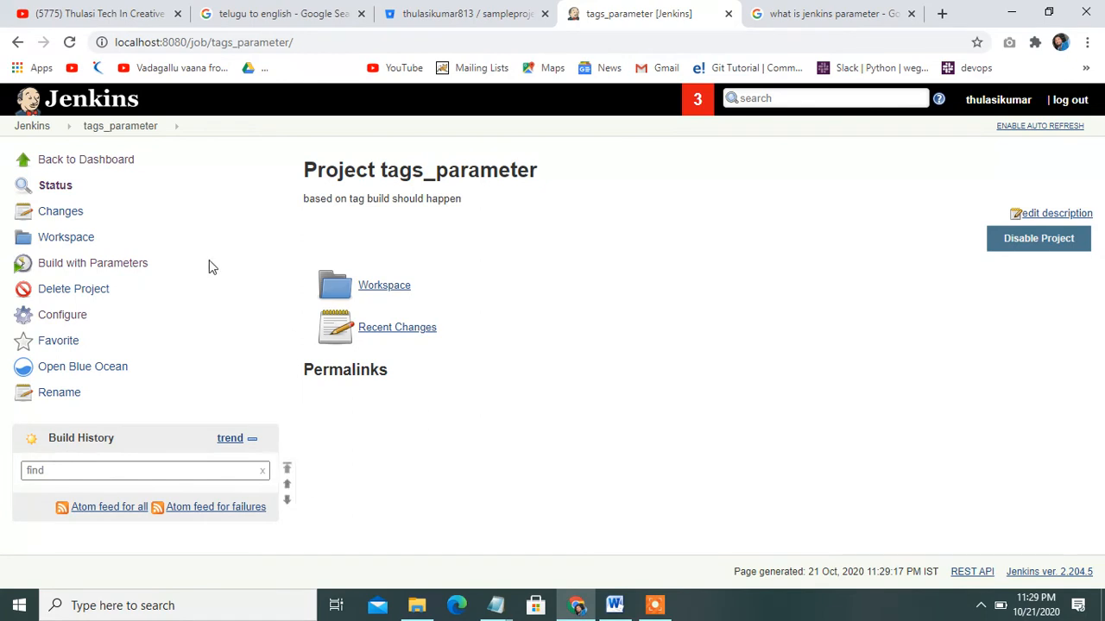
left_click(80, 263)
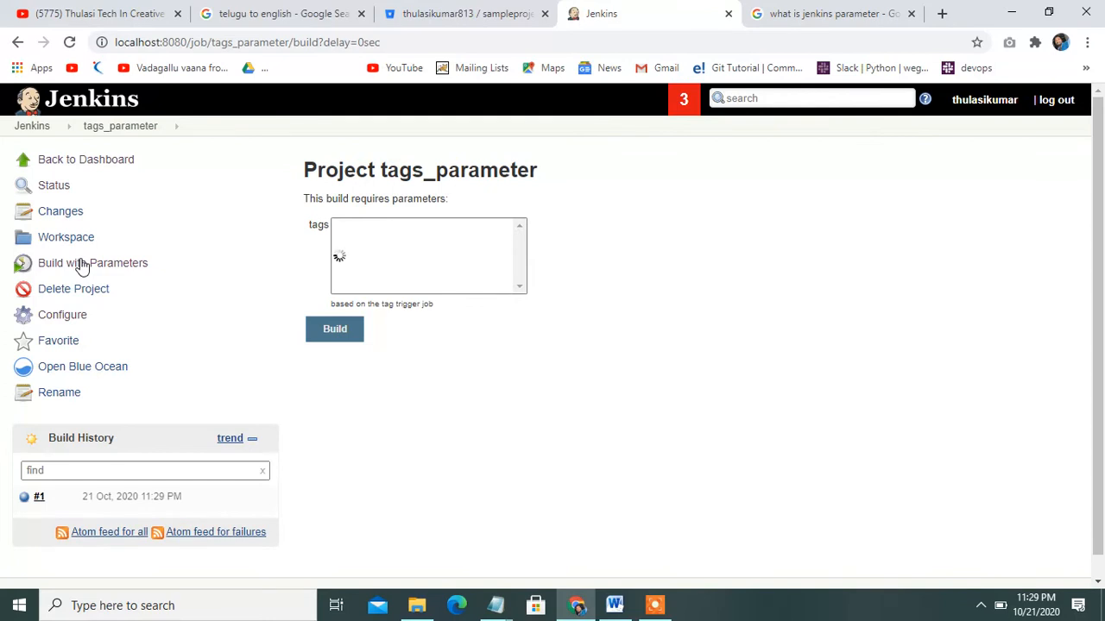
left_click(128, 505)
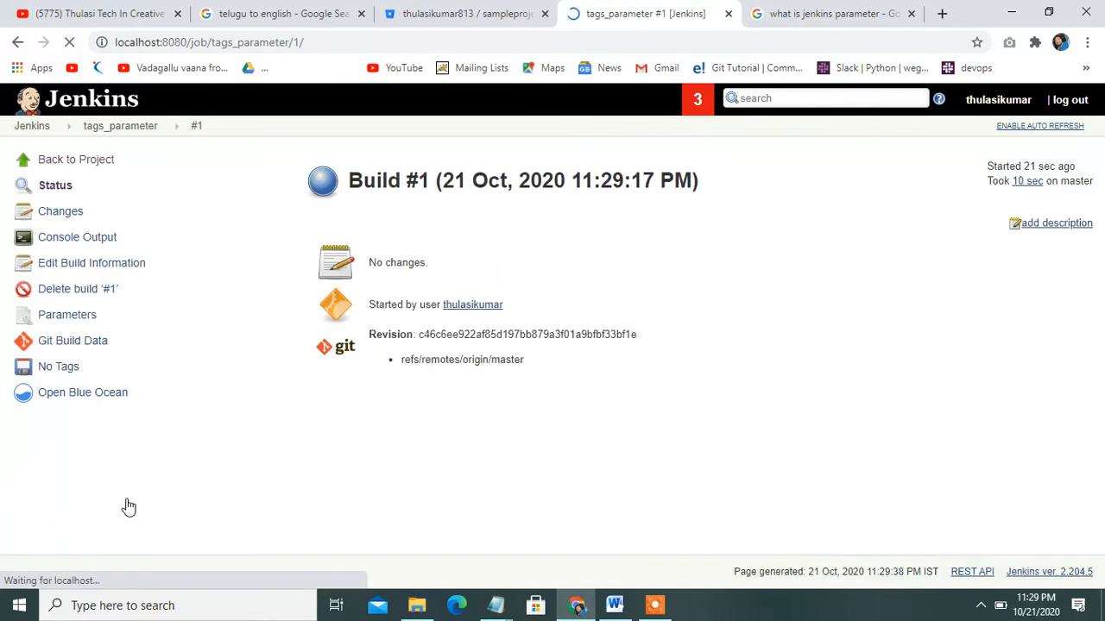
left_click(84, 247)
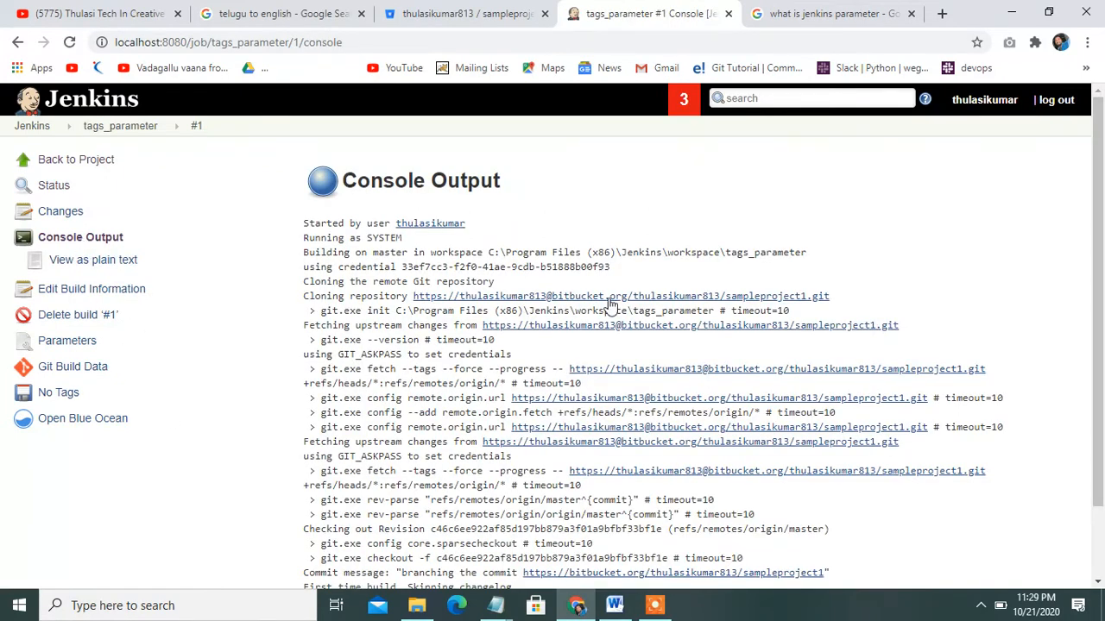
left_click_drag(1103, 226, 1103, 358)
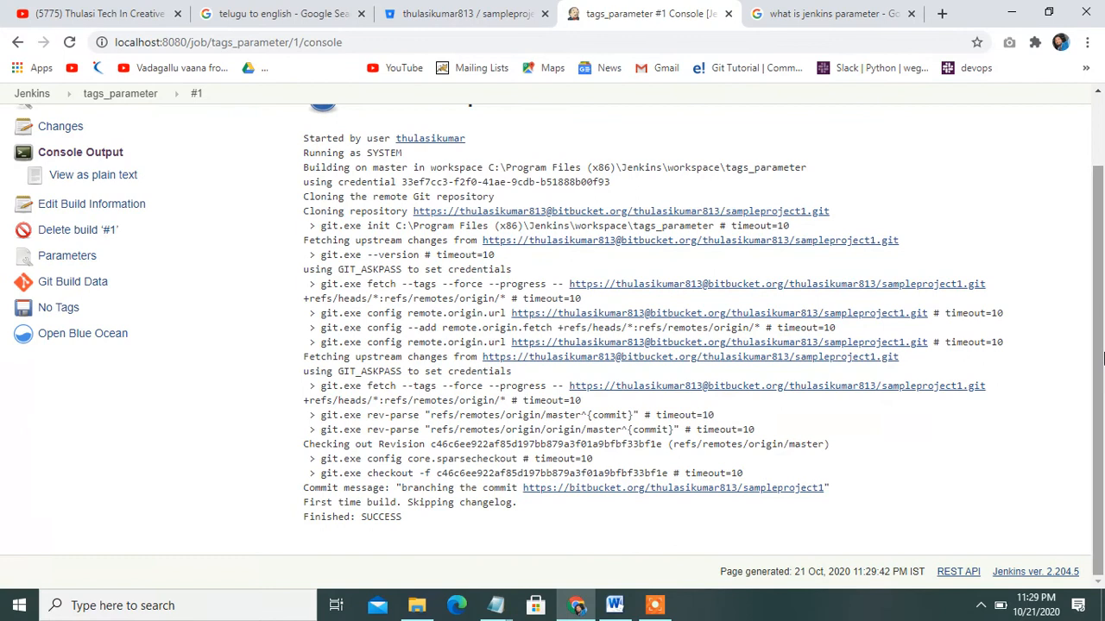
left_click_drag(414, 527, 315, 270)
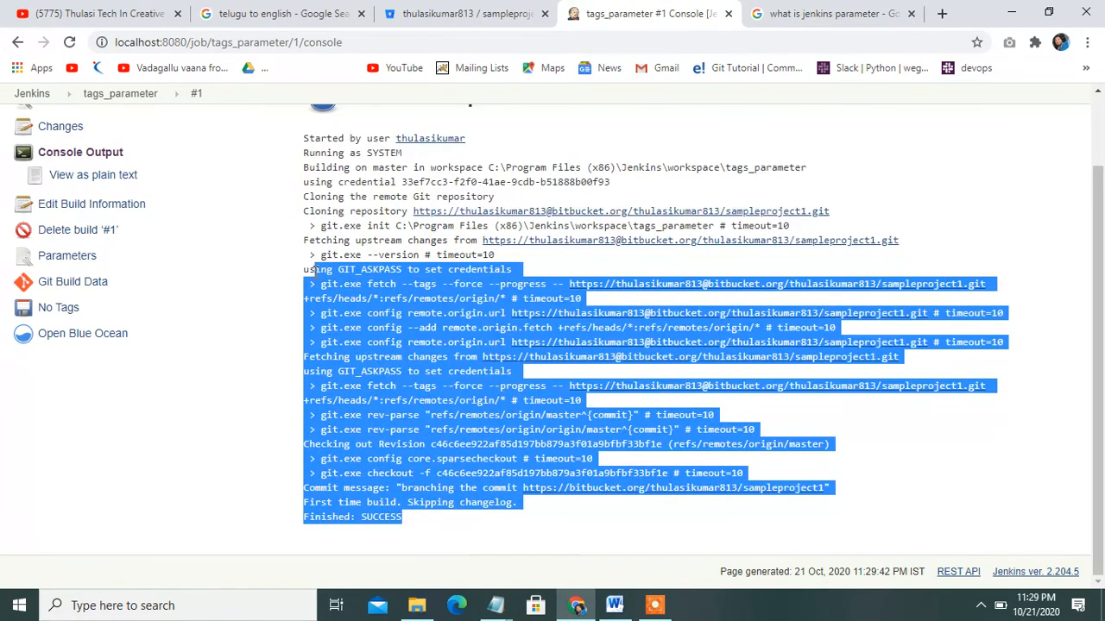
left_click(947, 473)
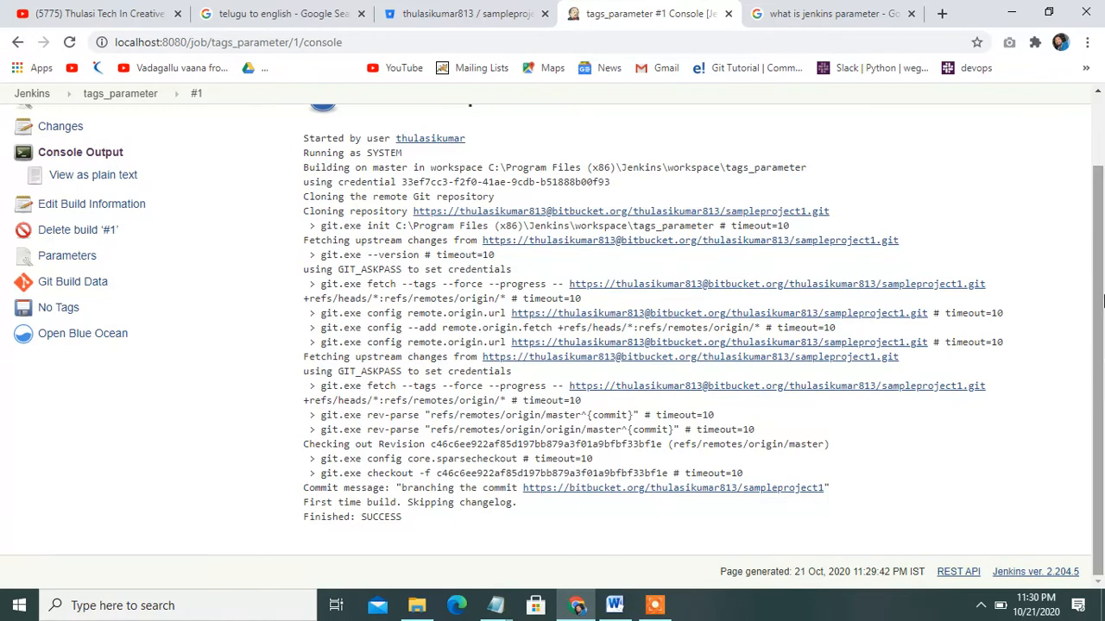
scroll(1103, 300, "up", 2)
scroll(1104, 337, "down", 2)
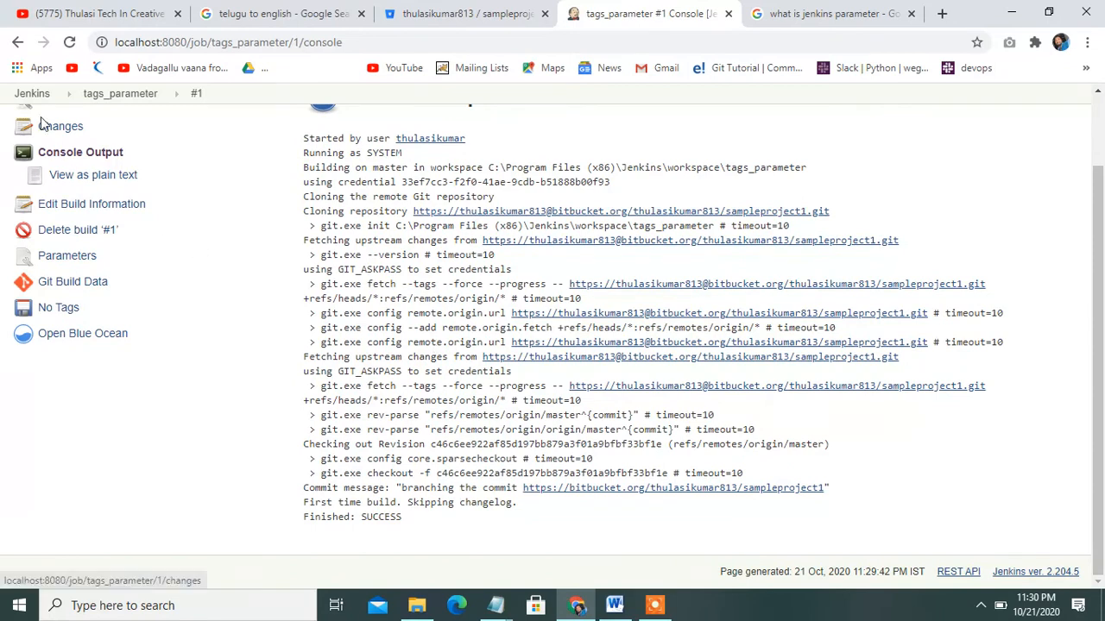
left_click_drag(1091, 204, 1098, 136)
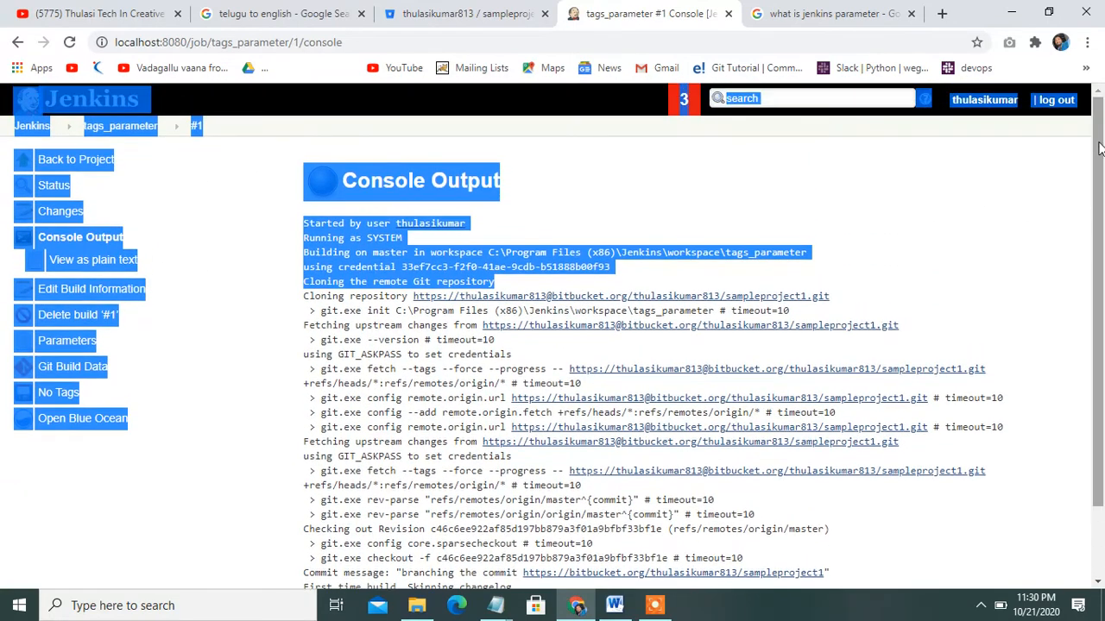
left_click(999, 234)
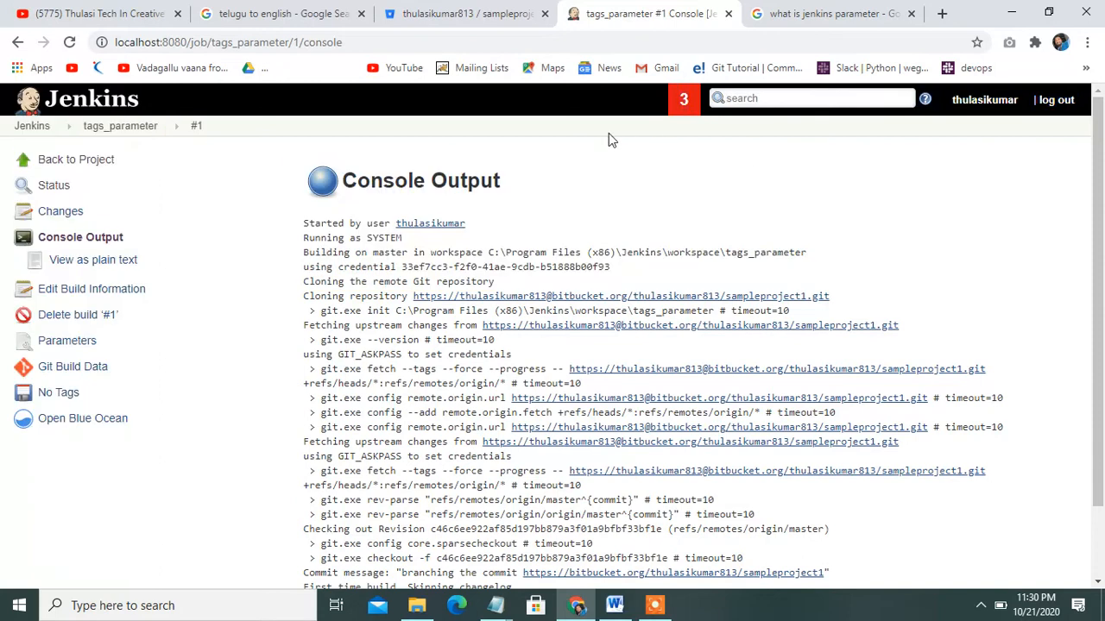
From the dashboard, create a Freestyle project named env_parametrs
left_click(35, 126)
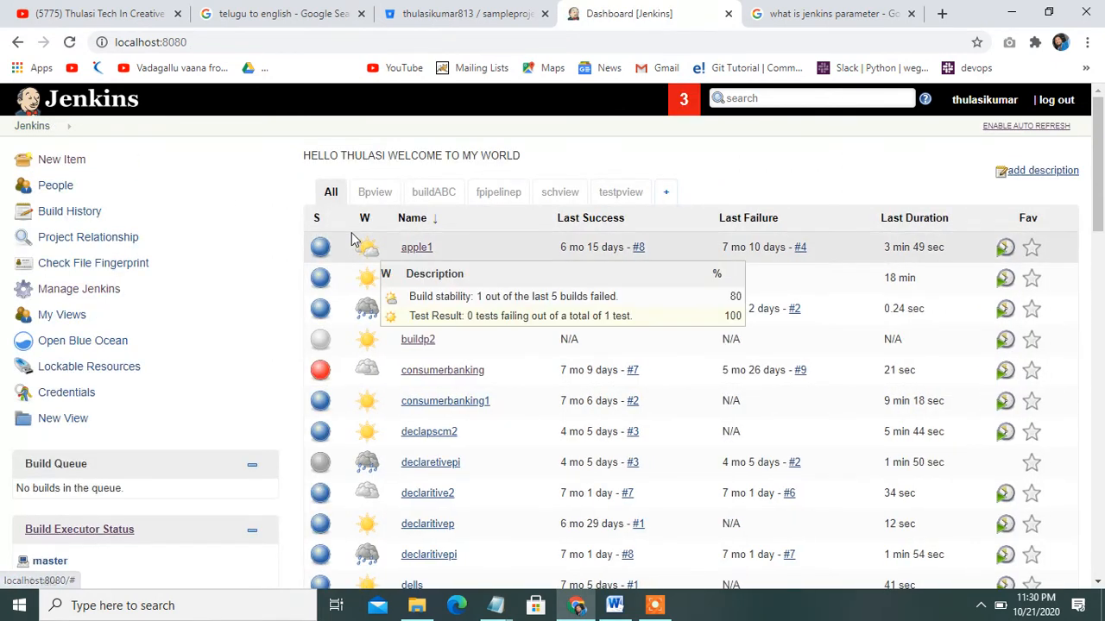
left_click(66, 164)
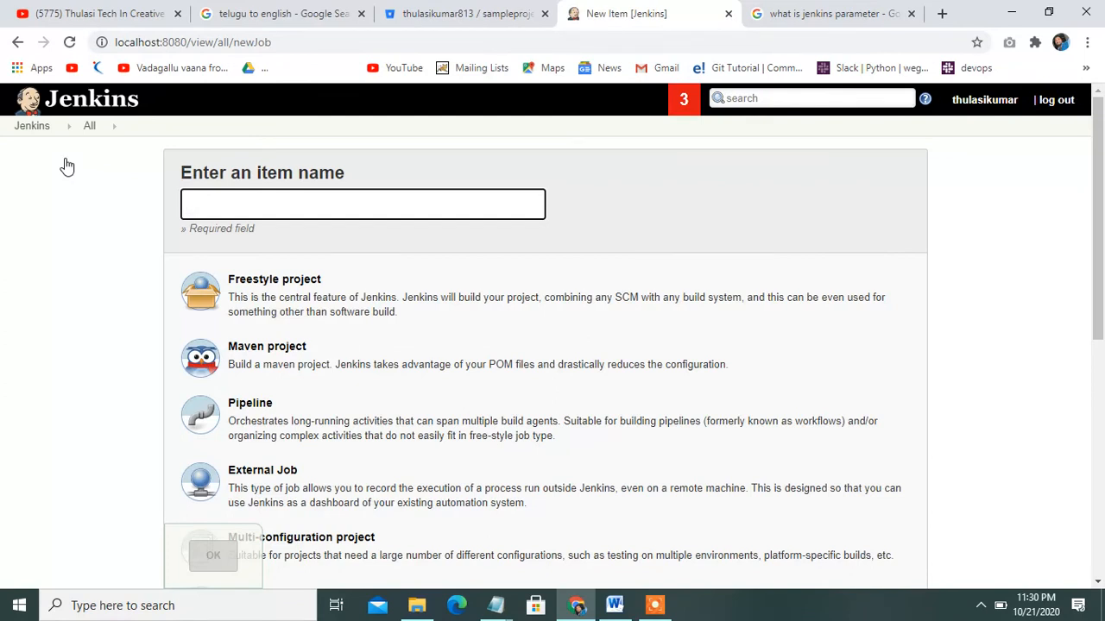
type("env_paramer")
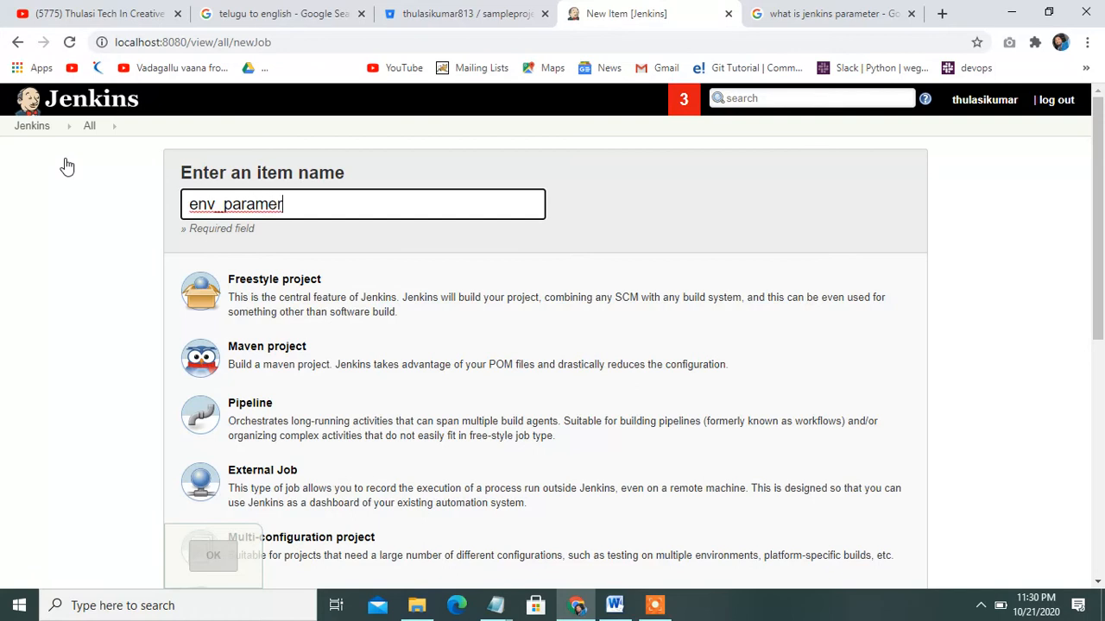
key("BackSpace")
key("BackSpace")
key("BackSpace")
type("mer")
key("BackSpace")
type("trs")
left_click(298, 302)
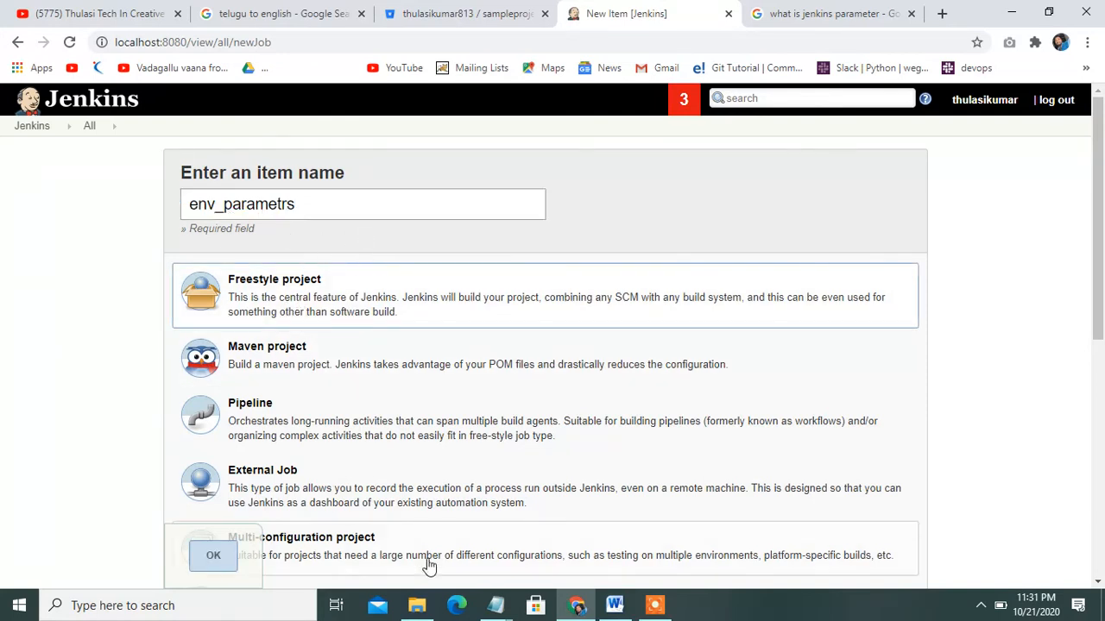
left_click(209, 559)
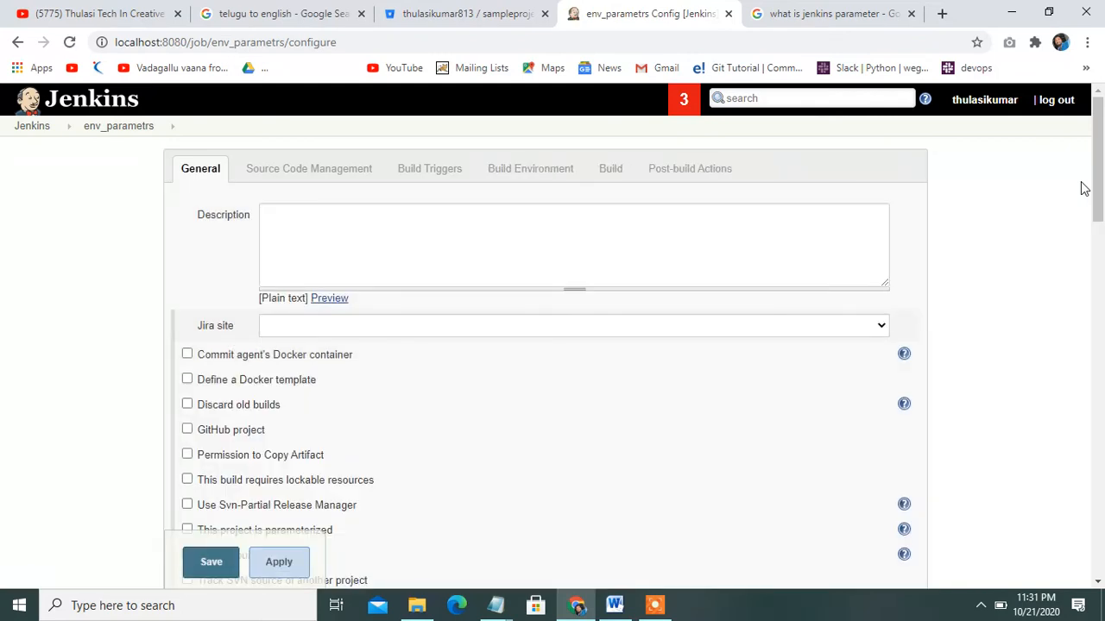
Enter 'env varibles' as the env_parametrs job description
left_click(512, 233)
type("env_ver")
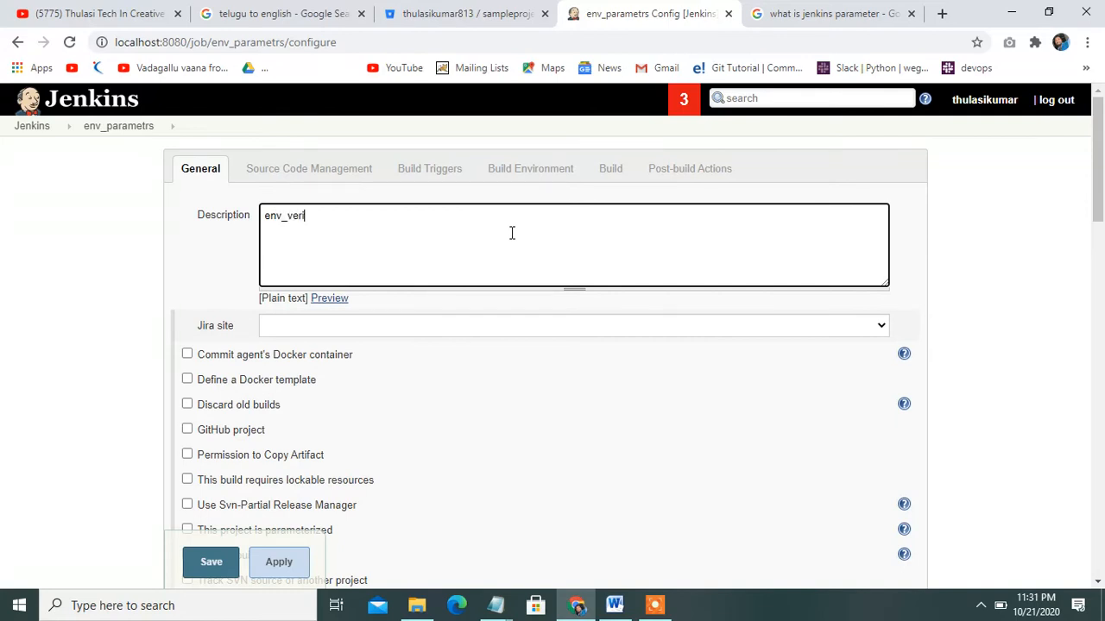
key("BackSpace")
key("BackSpace")
key("BackSpace")
key("BackSpace")
type("varibles")
left_click_drag(1099, 185, 1102, 235)
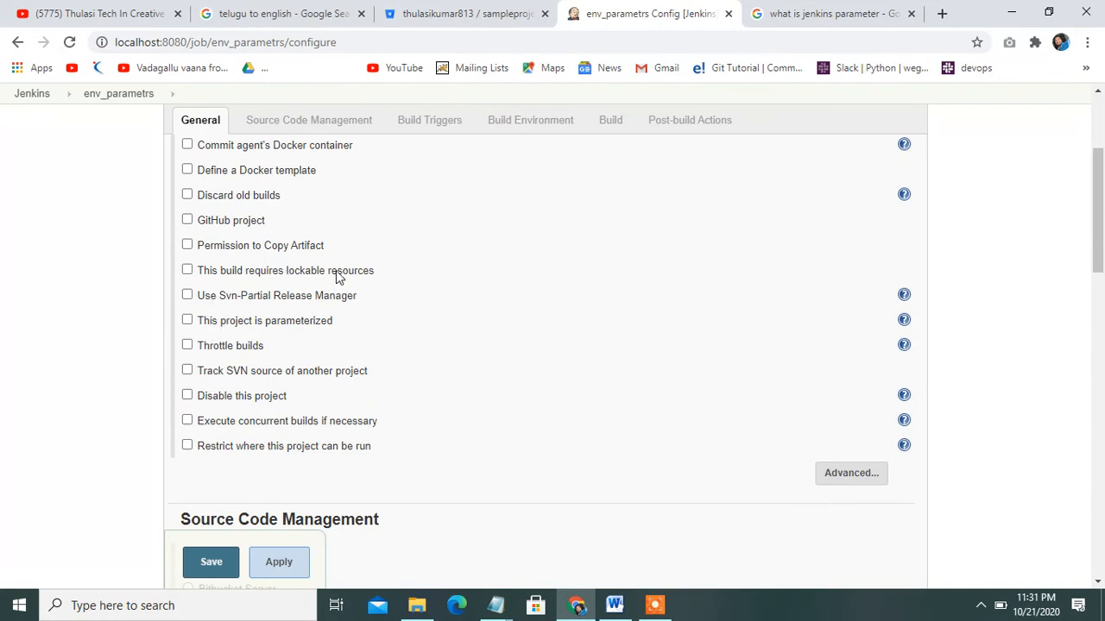
Make the job parameterized and add a String Parameter
left_click(187, 321)
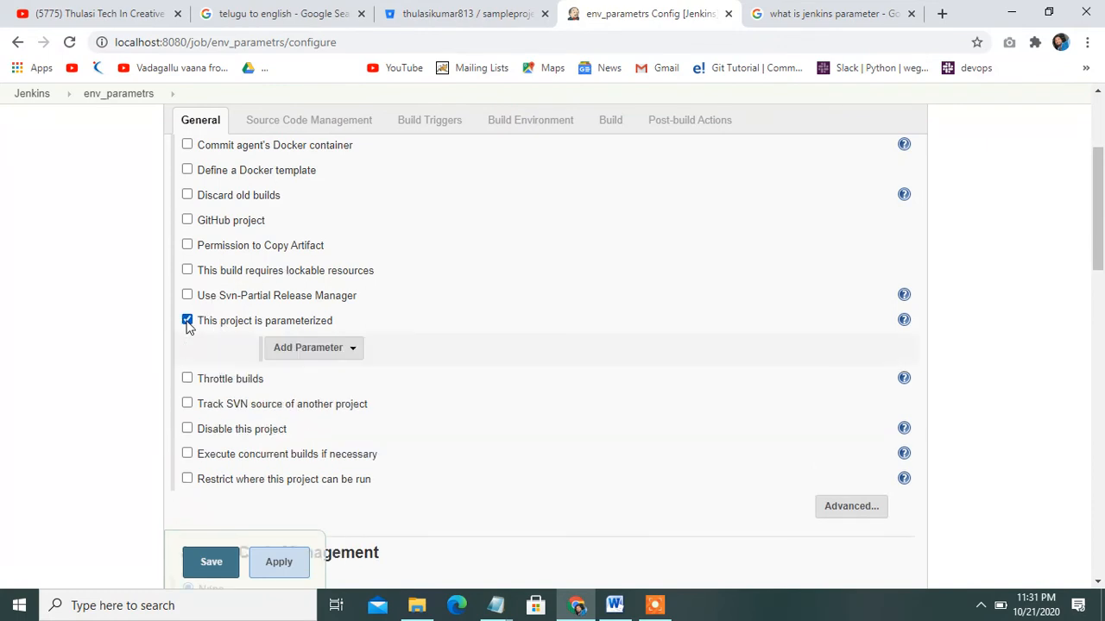
left_click(352, 352)
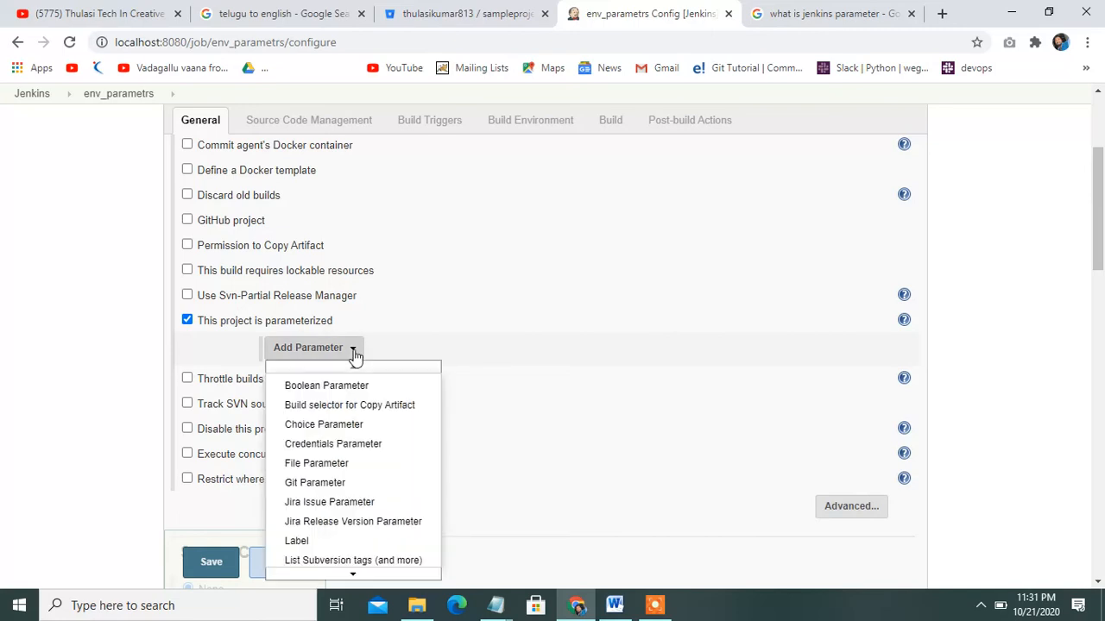
left_click_drag(1103, 201, 1100, 265)
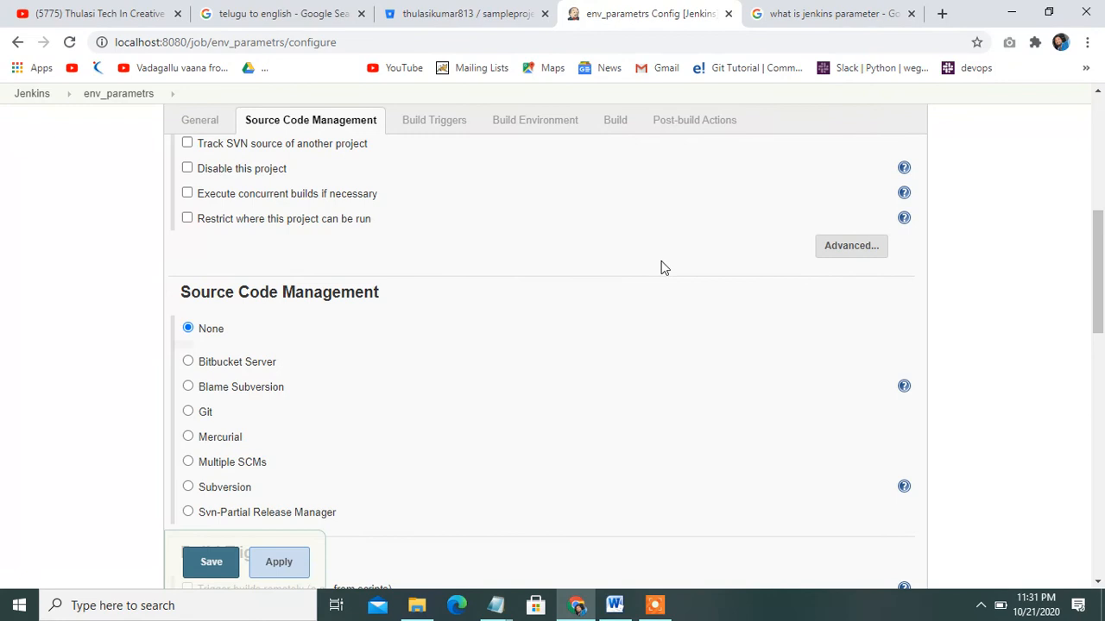
scroll(1103, 251, "up", 1)
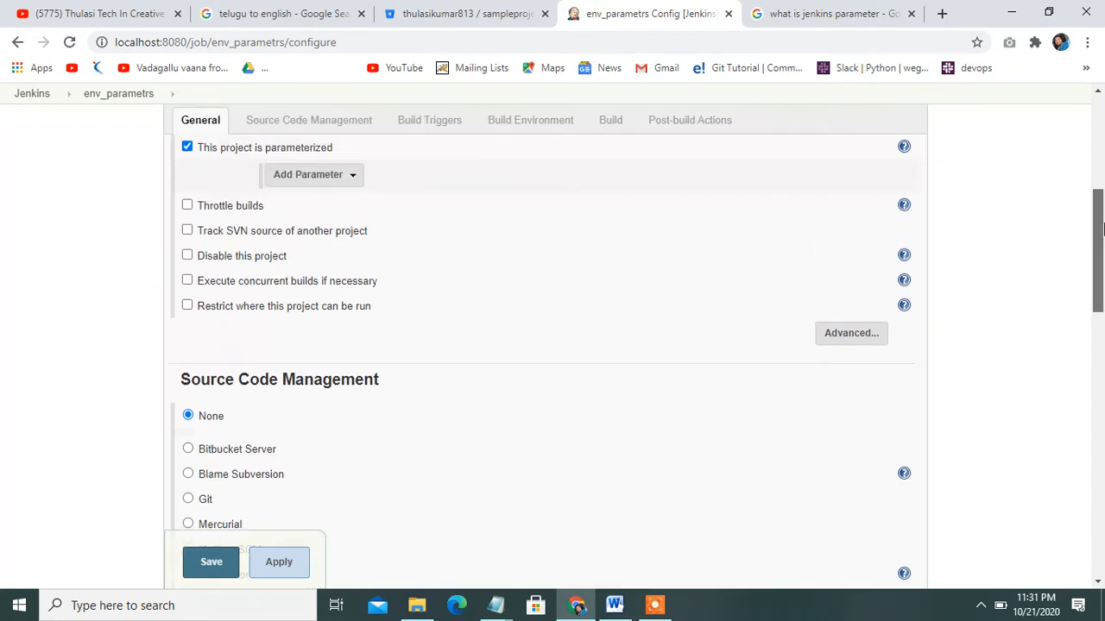
scroll(1036, 216, "up", 1)
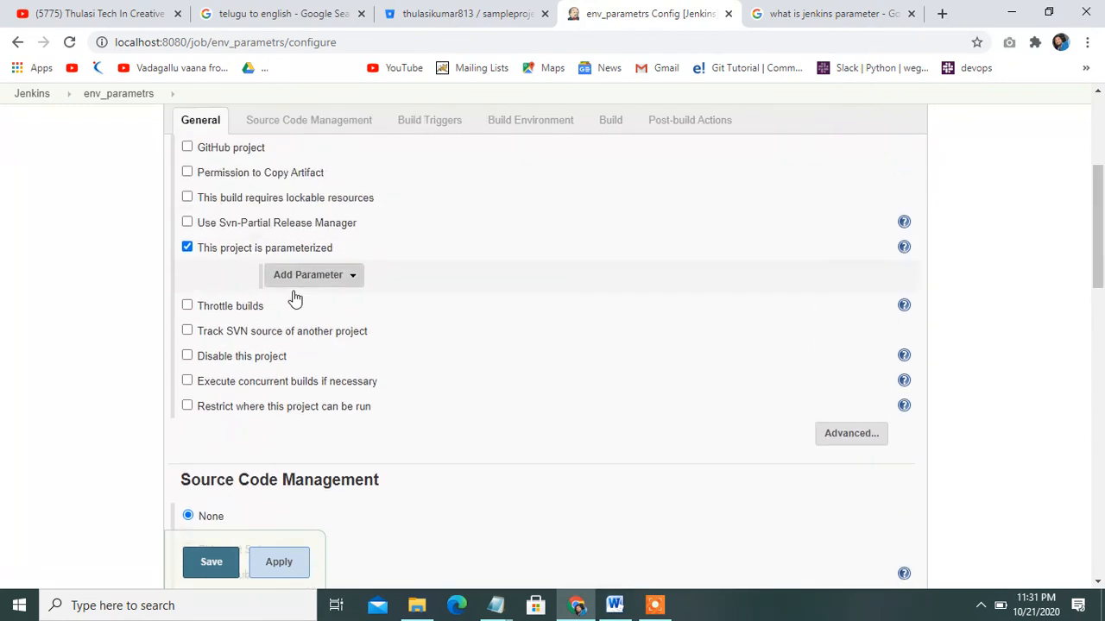
left_click(349, 279)
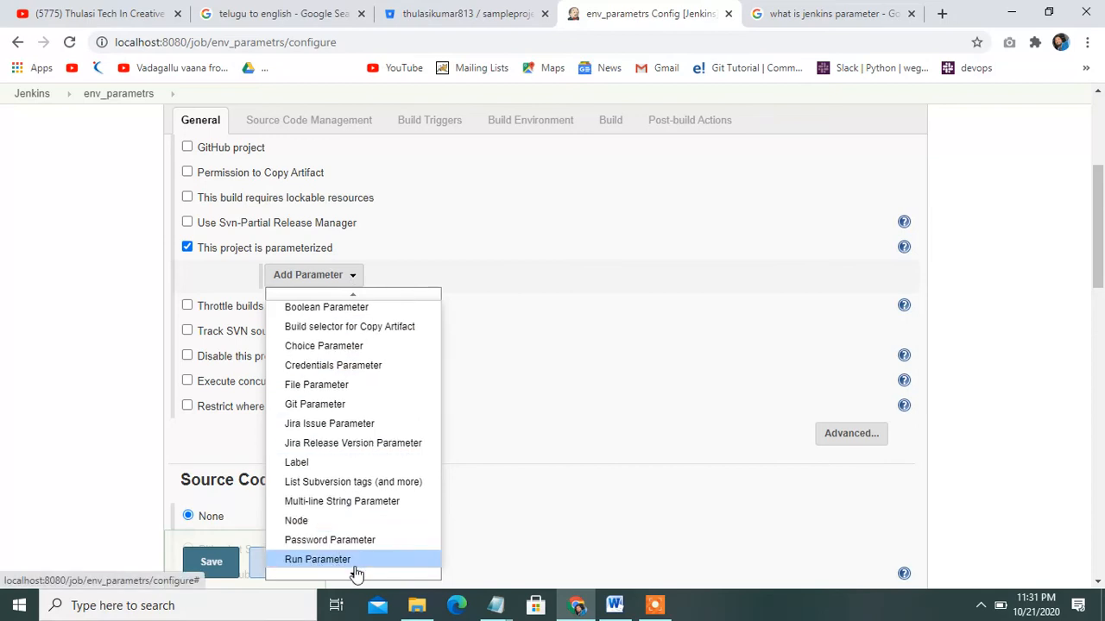
mouse_move(354, 576)
left_click(321, 557)
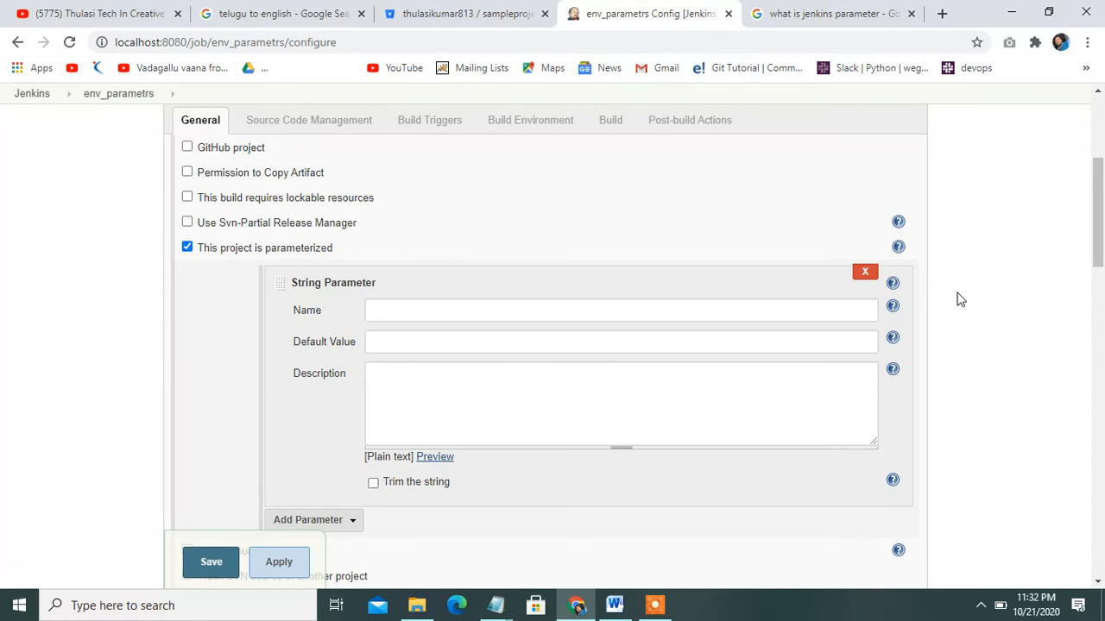
Fill the String Parameter with name Env, default value DEV and description 'env variables'
left_click(695, 309)
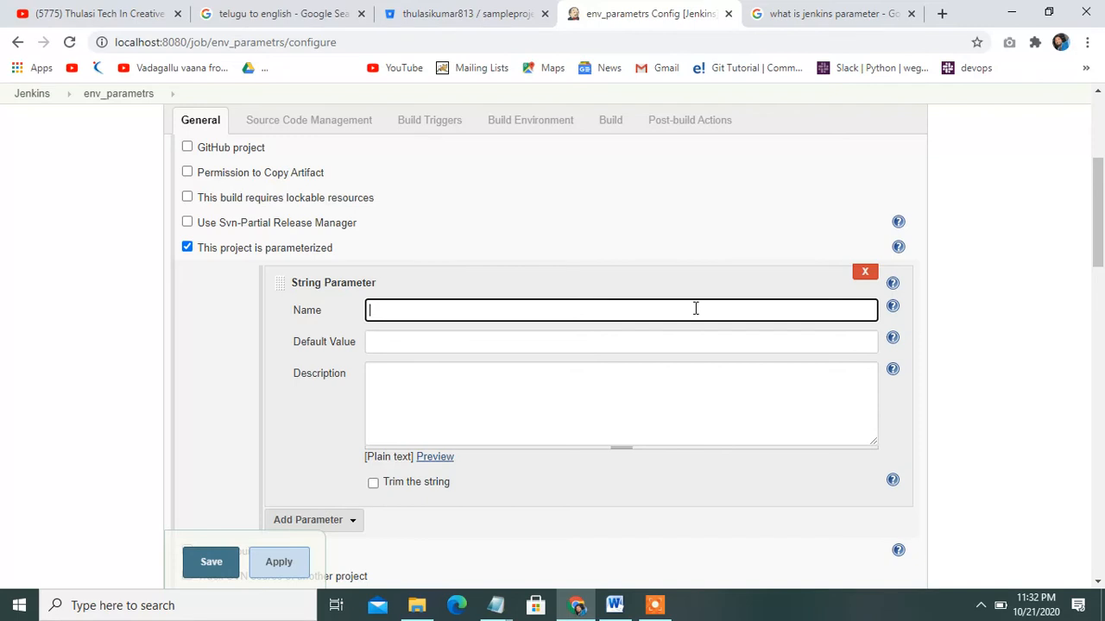
type("Env")
left_click(561, 341)
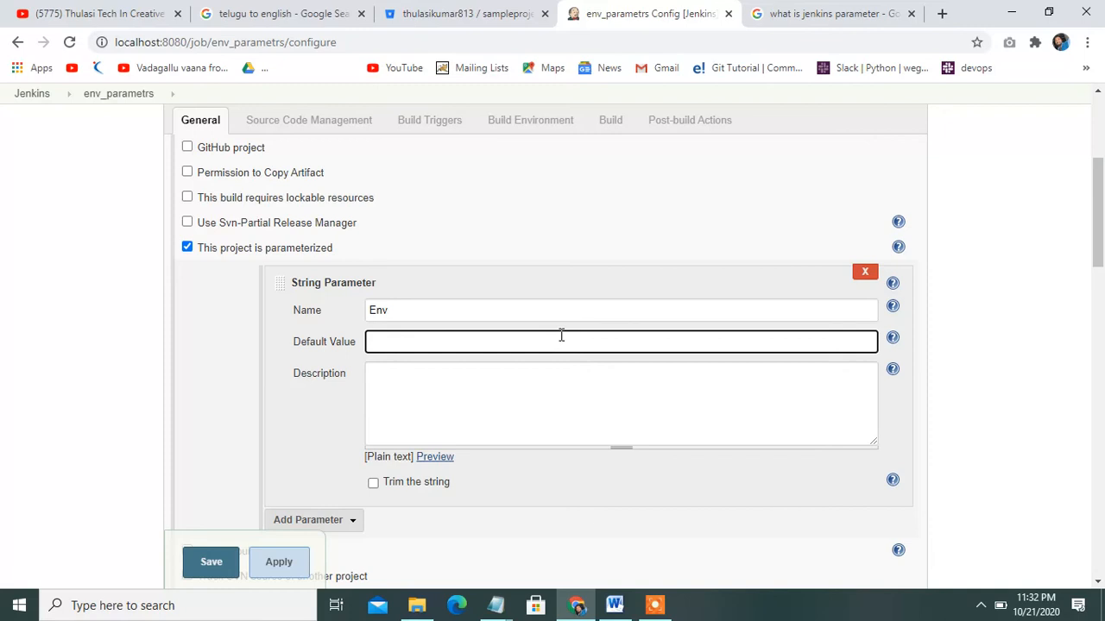
type("DEV")
left_click(544, 388)
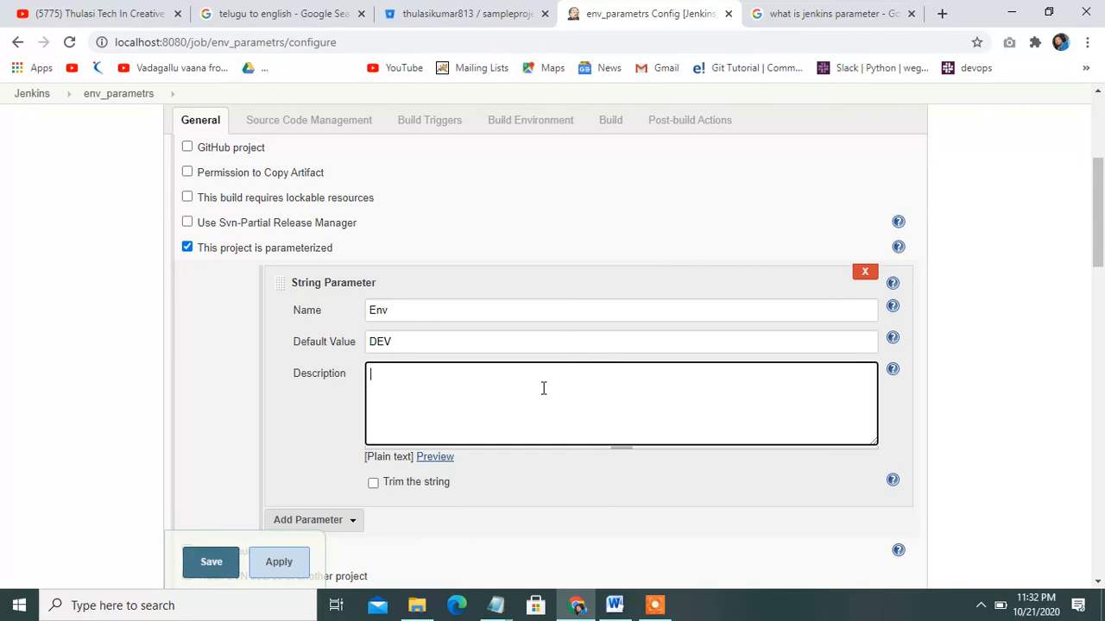
type("env variables")
scroll(1103, 229, "down", 3)
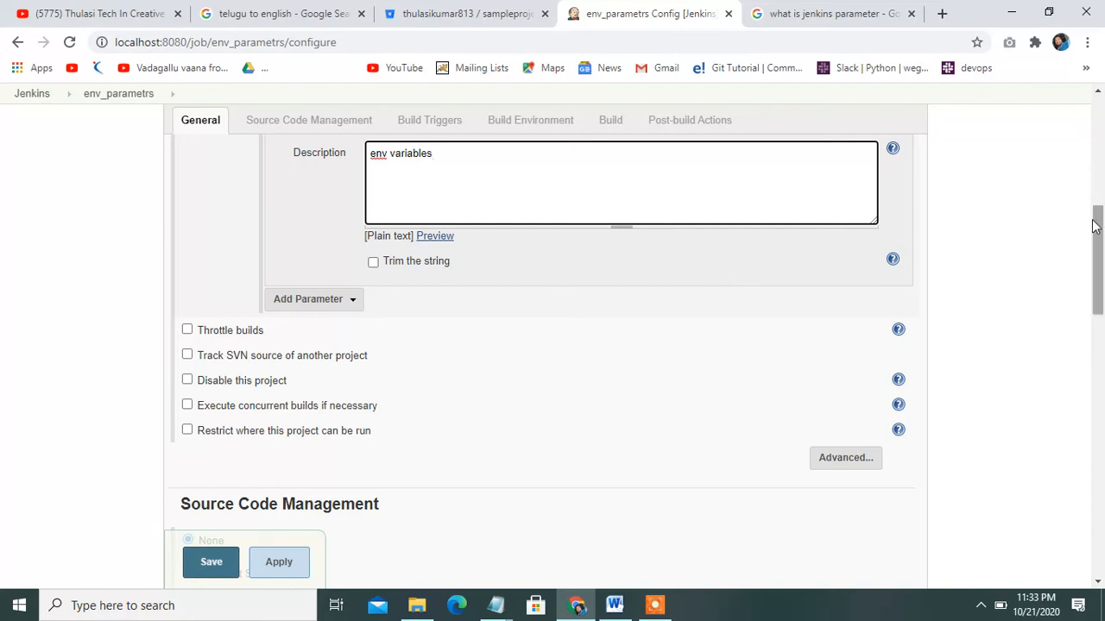
Add an Execute shell build step with the command 'echo $ENV'
left_click_drag(1094, 235, 1101, 382)
left_click_drag(1102, 432, 1101, 540)
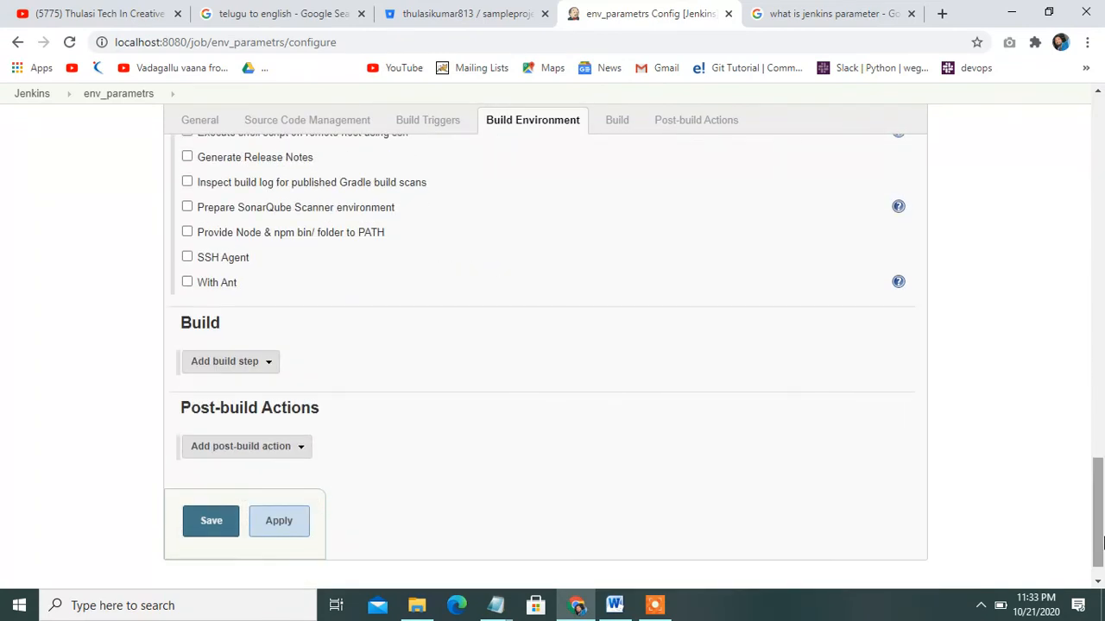
left_click(276, 367)
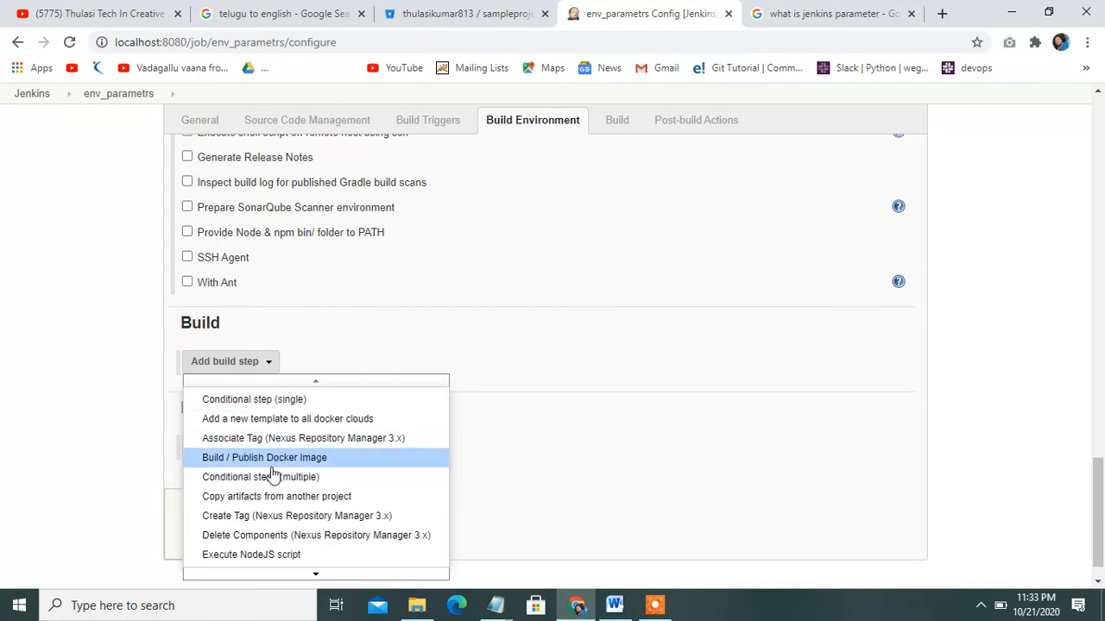
mouse_move(295, 575)
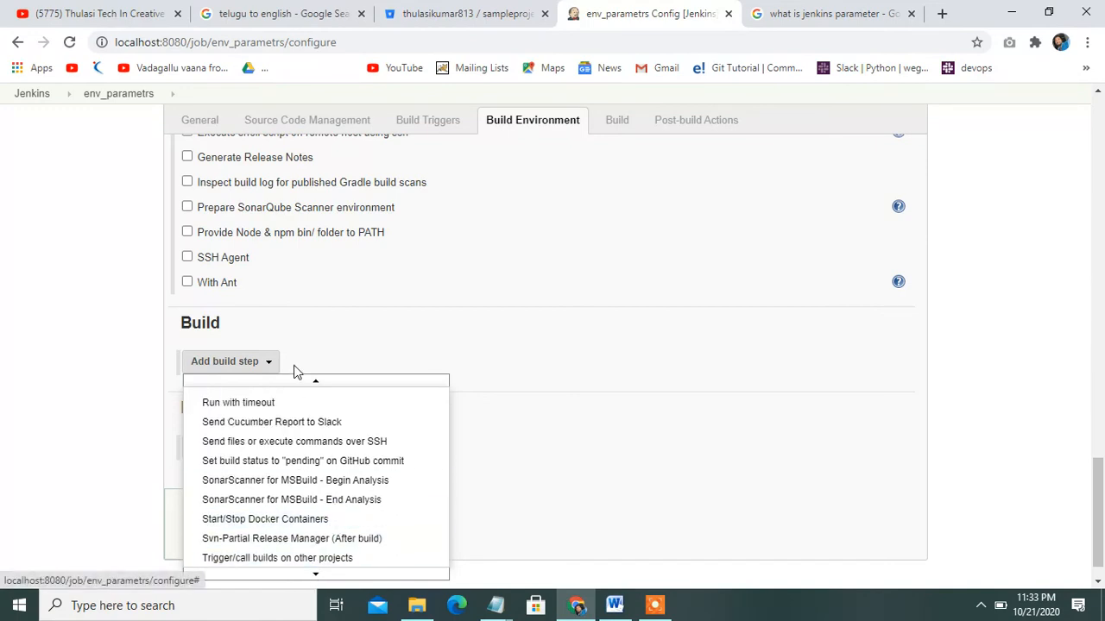
mouse_move(315, 382)
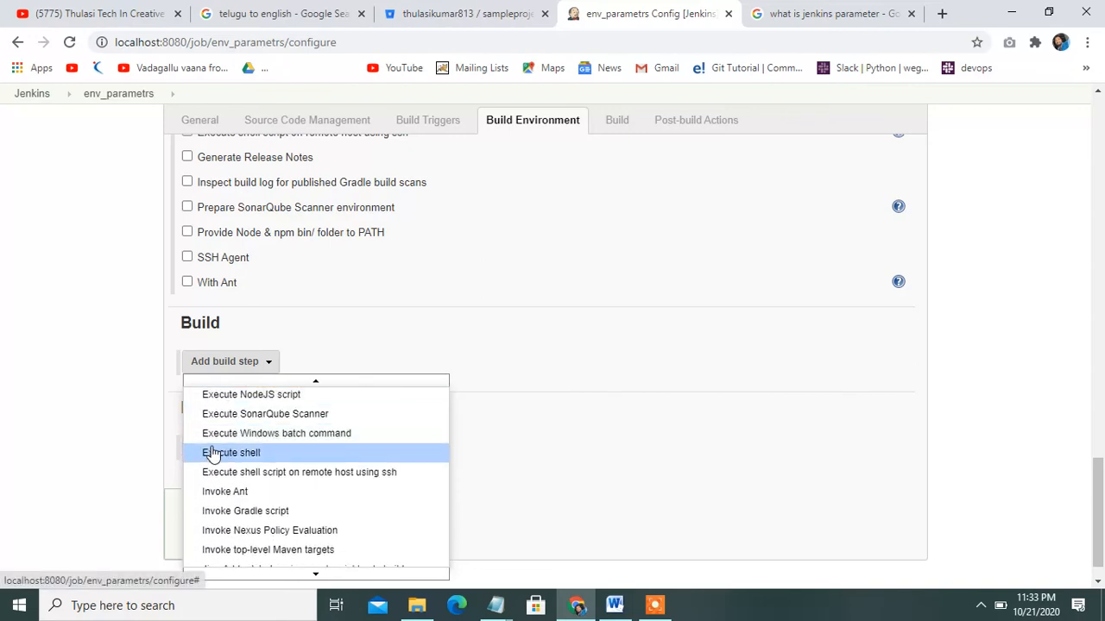
left_click(216, 452)
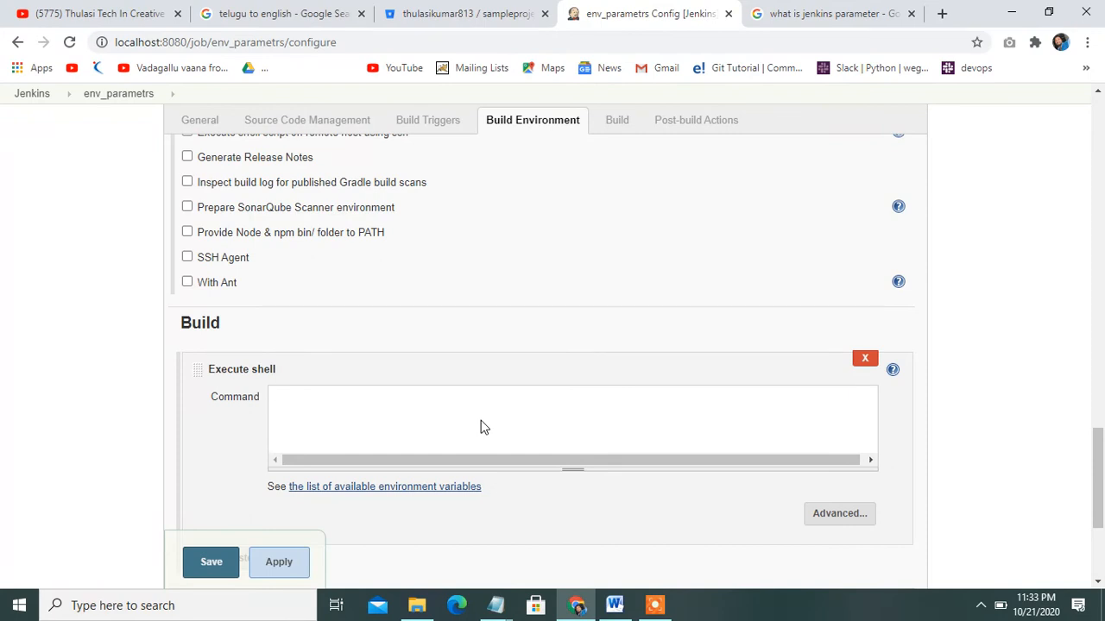
left_click(484, 427)
type("echo")
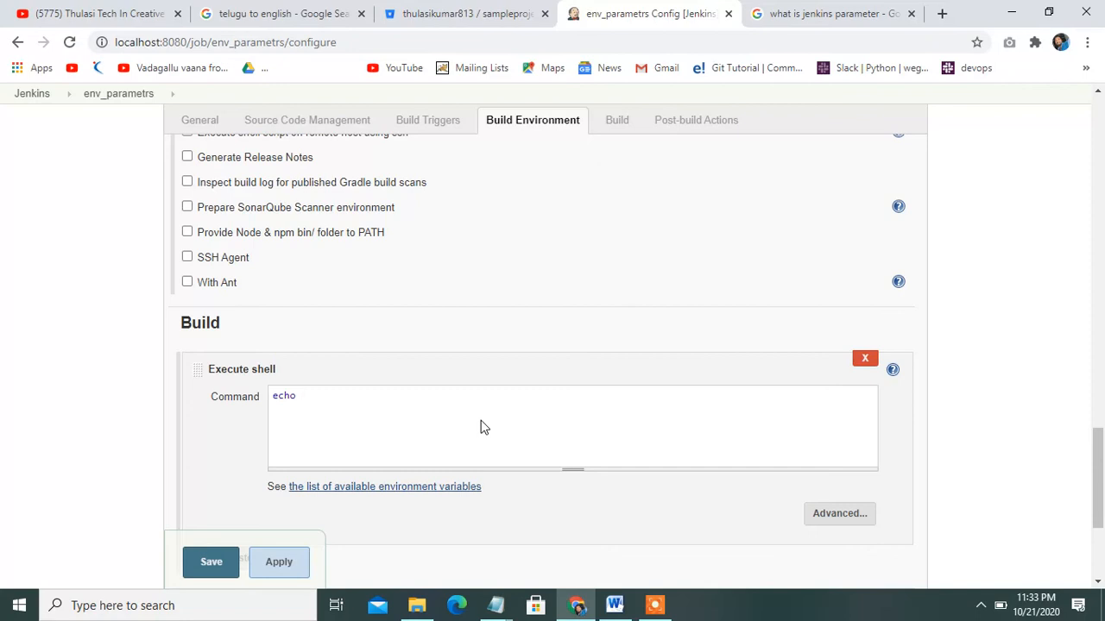
type(" $ENV")
Save the configuration and build env_parametrs with the default Env value DEV
left_click(211, 569)
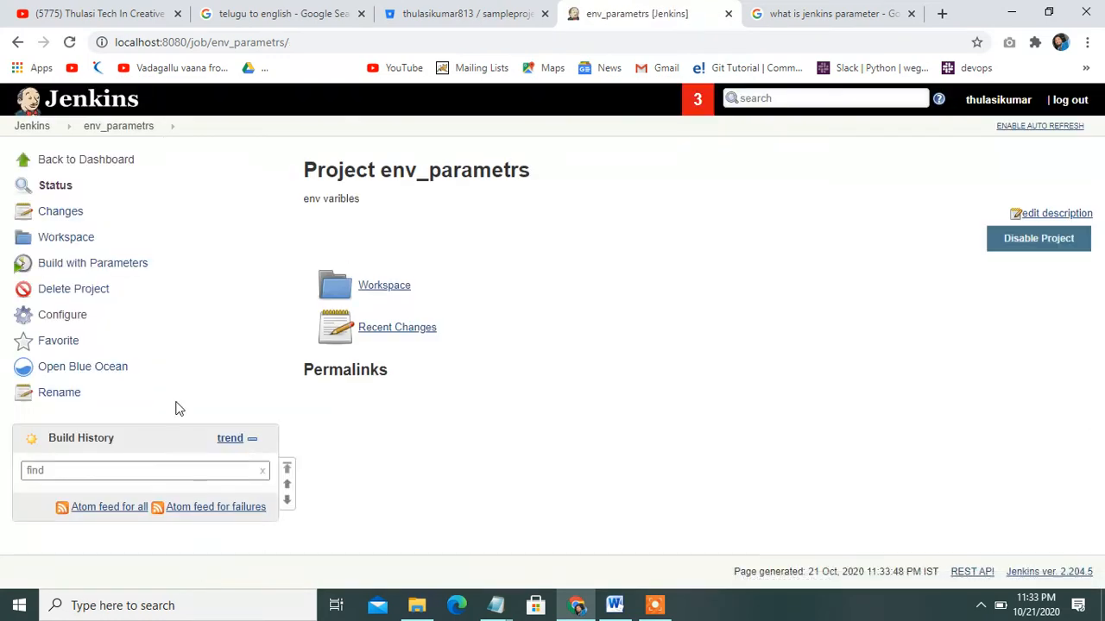
left_click(72, 270)
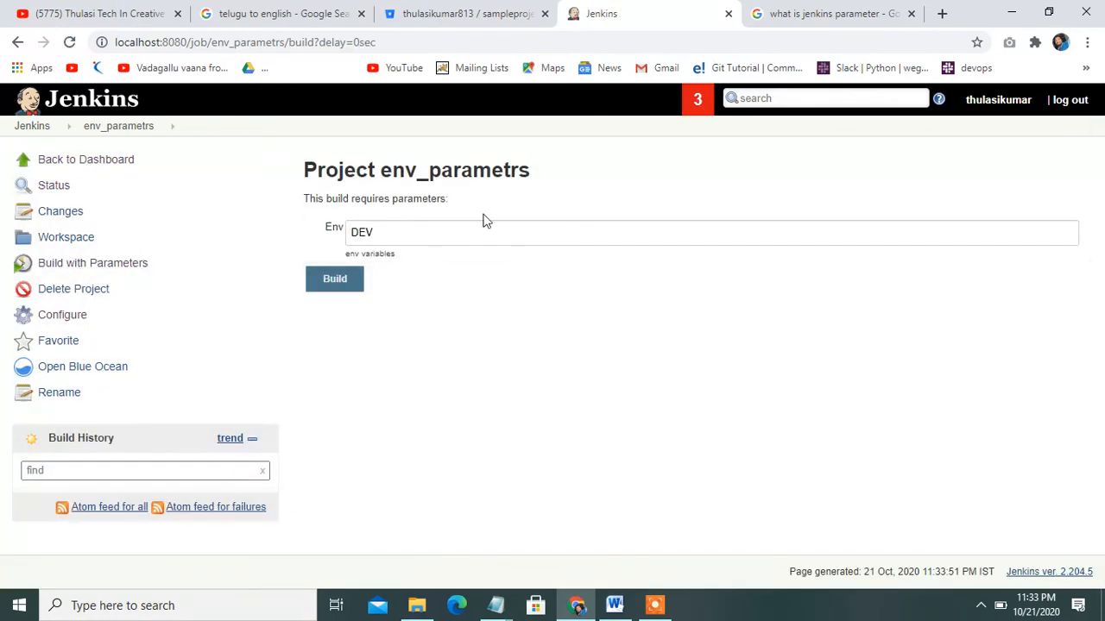
left_click(336, 282)
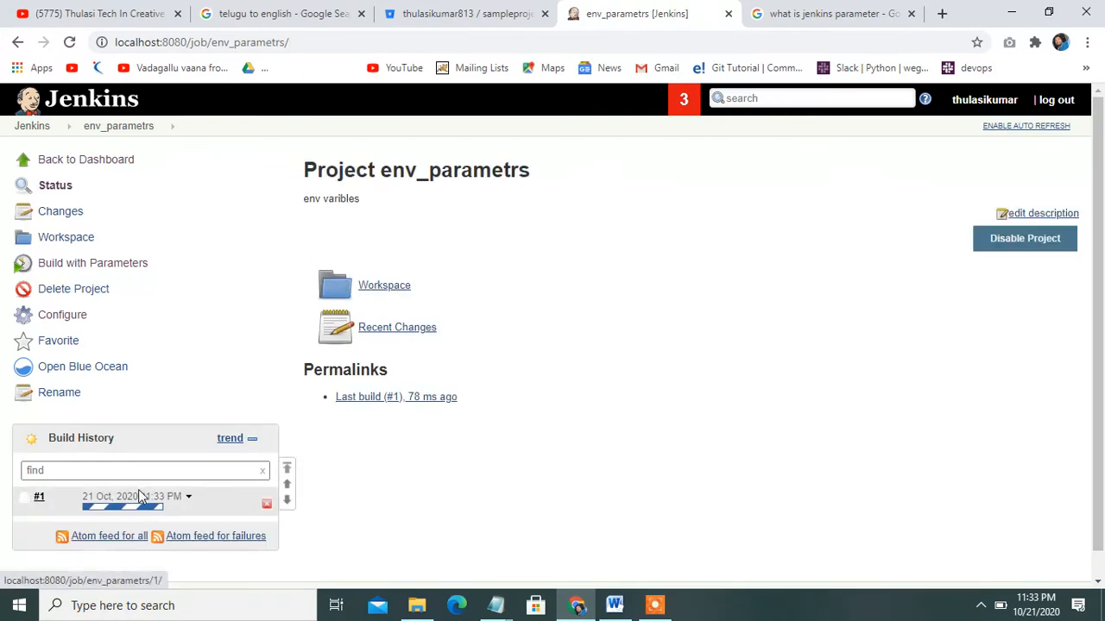
Check build #1's console output, which ends in FAILURE, then return to the dashboard
left_click(138, 499)
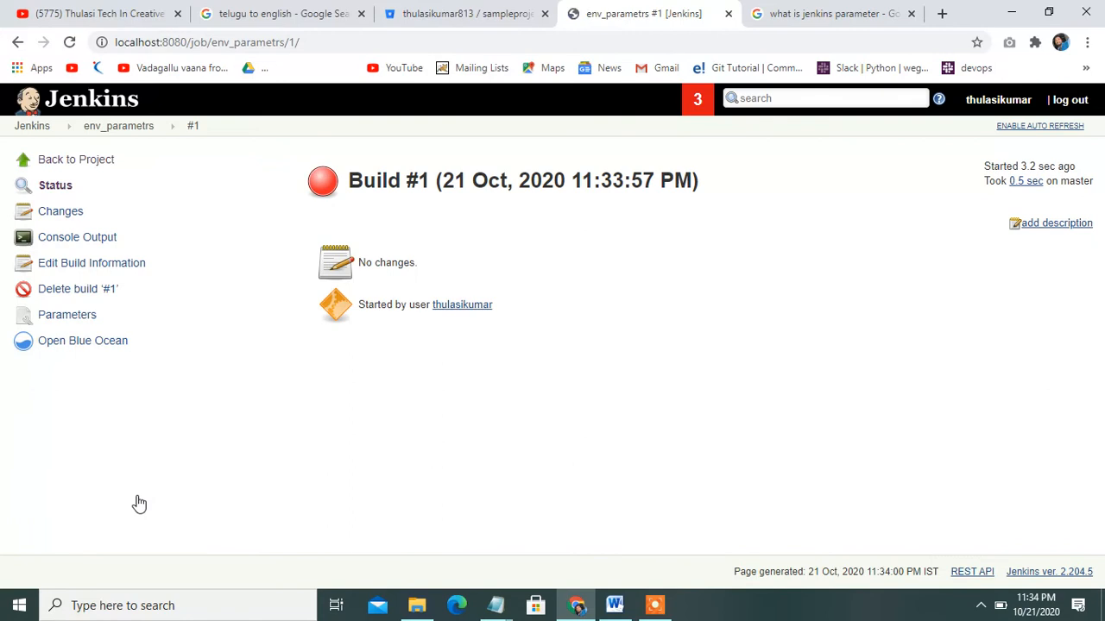
left_click(95, 242)
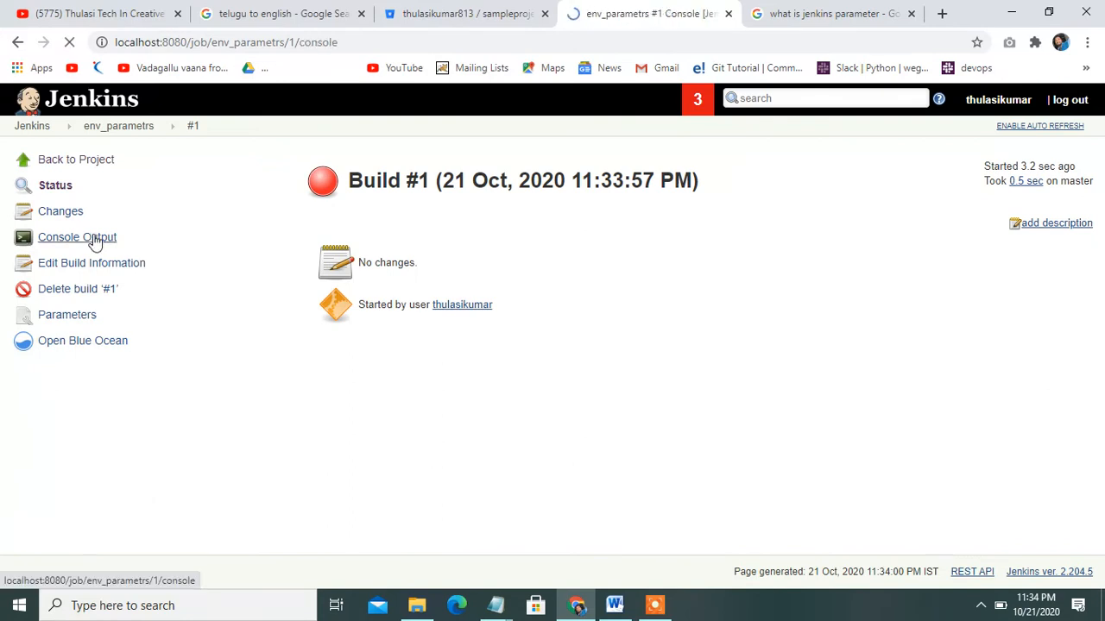
left_click_drag(1098, 196, 1104, 354)
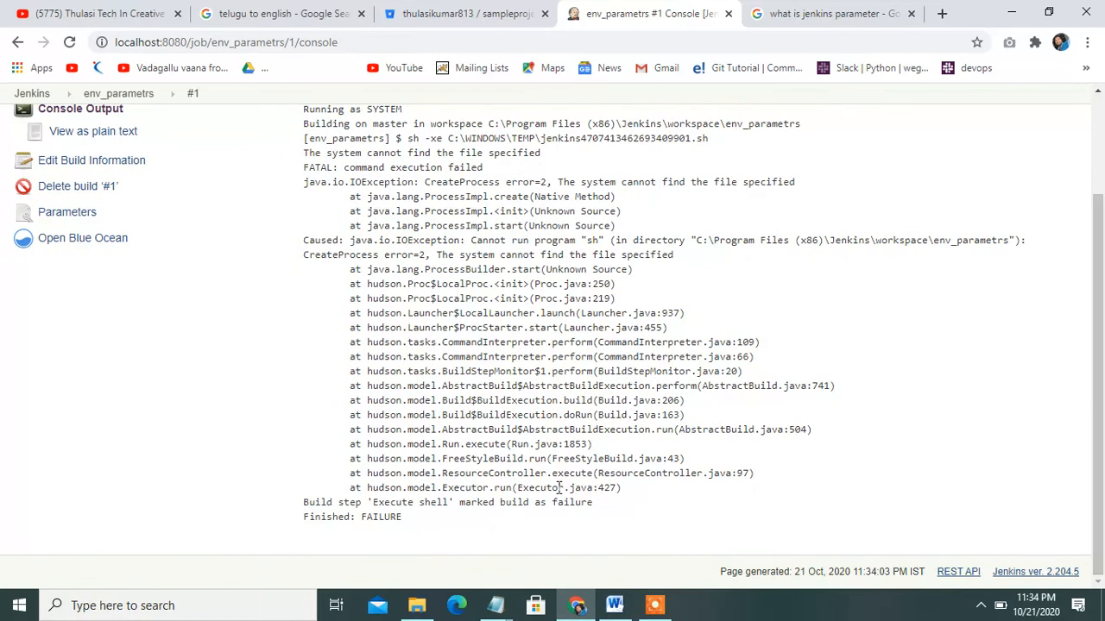
left_click_drag(422, 525, 350, 516)
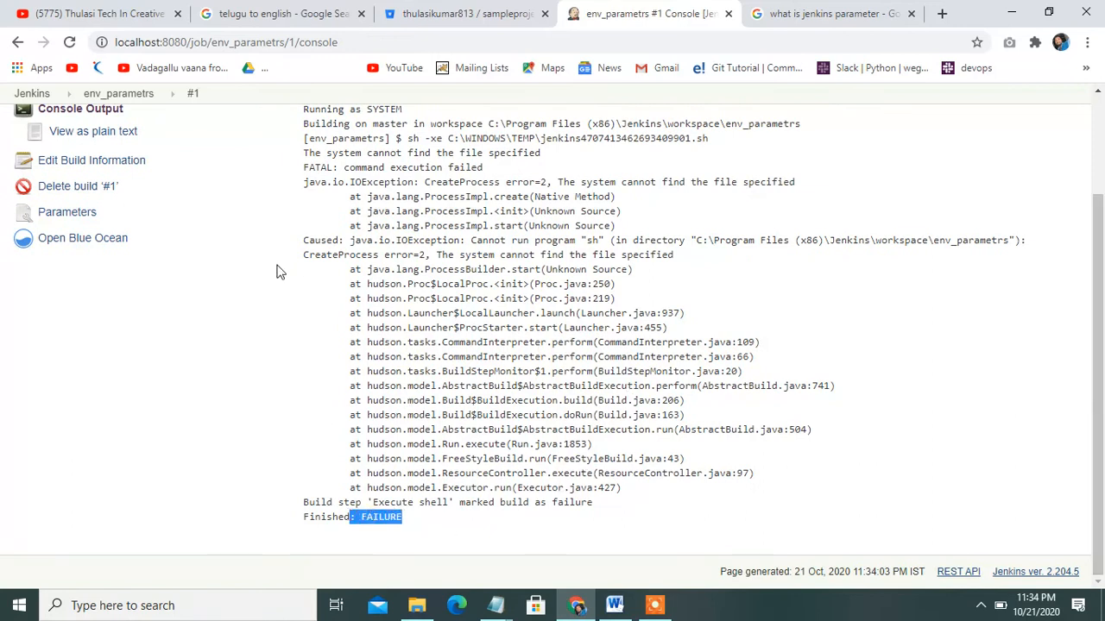
left_click(1103, 145)
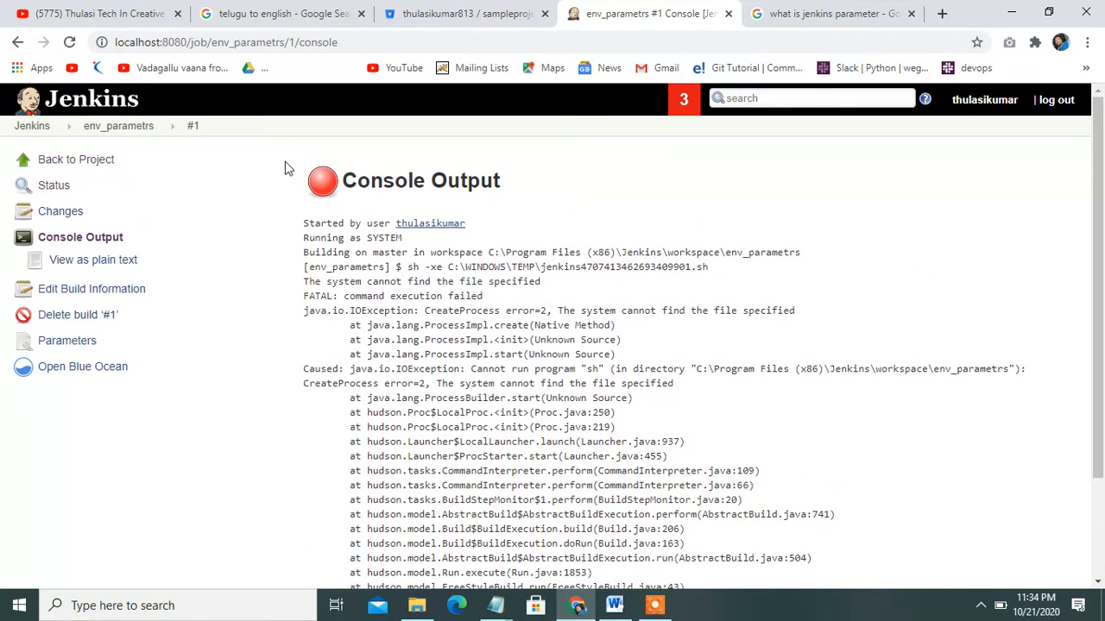
left_click(42, 129)
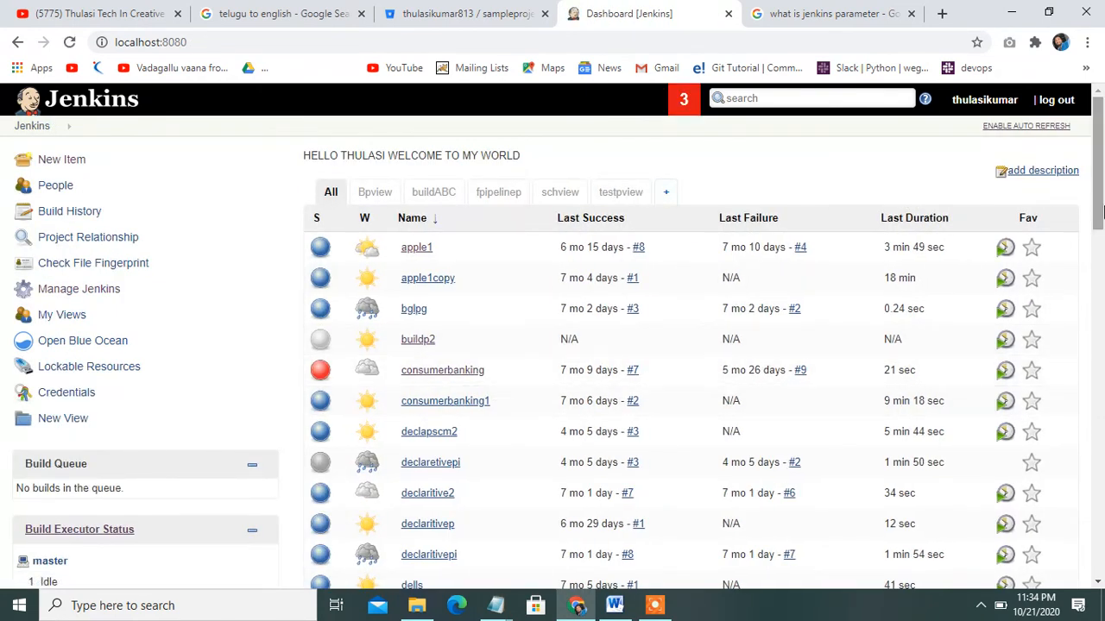
Rebuild env_parametrs with the Env value changed from DEV to STAG, producing build #2
scroll(1102, 211, "down", 3)
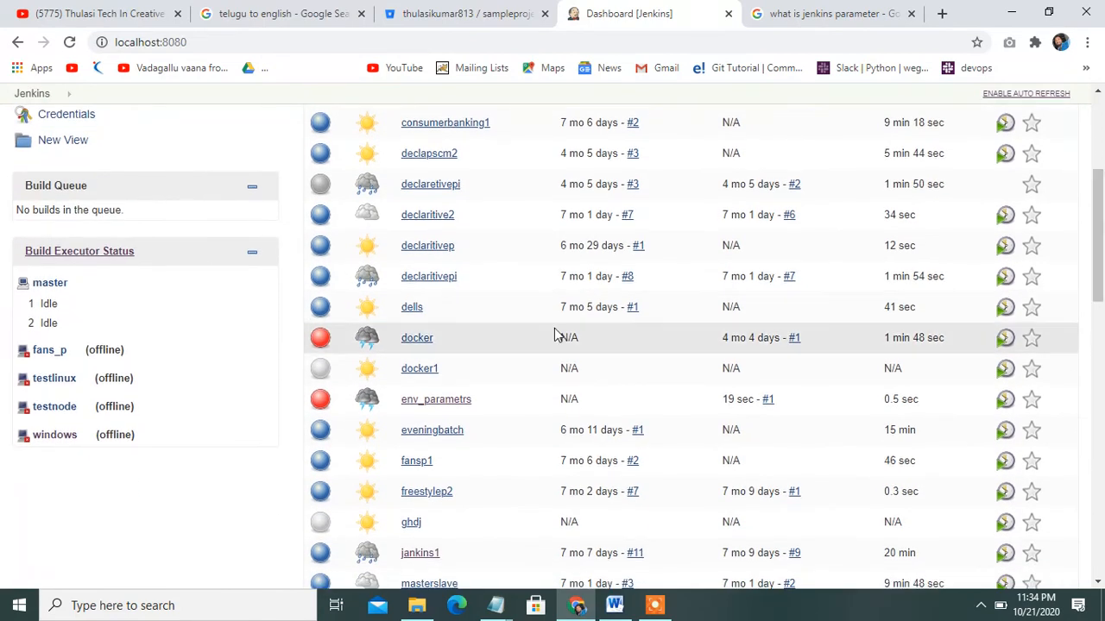
left_click(452, 404)
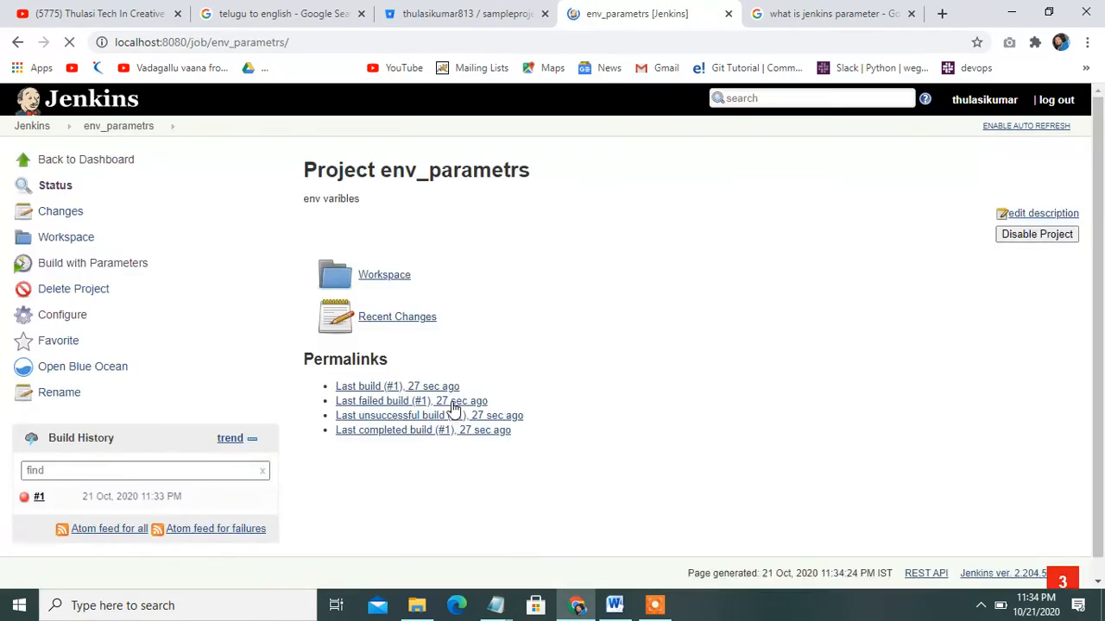
left_click(118, 272)
left_click(389, 233)
left_click_drag(389, 233, 308, 245)
key("BackSpace")
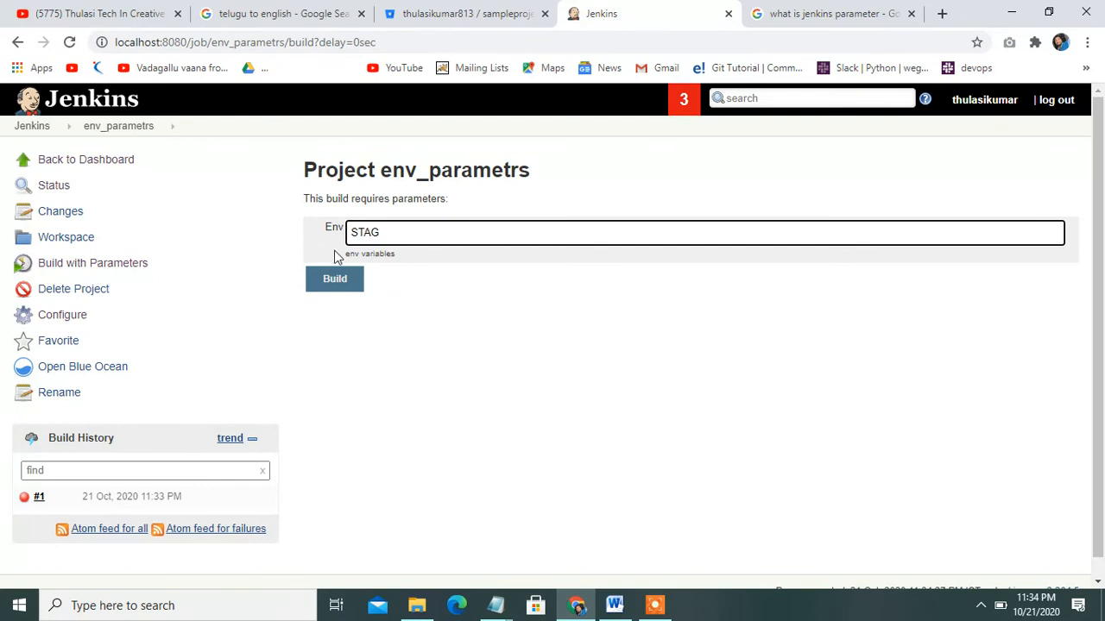
left_click(349, 283)
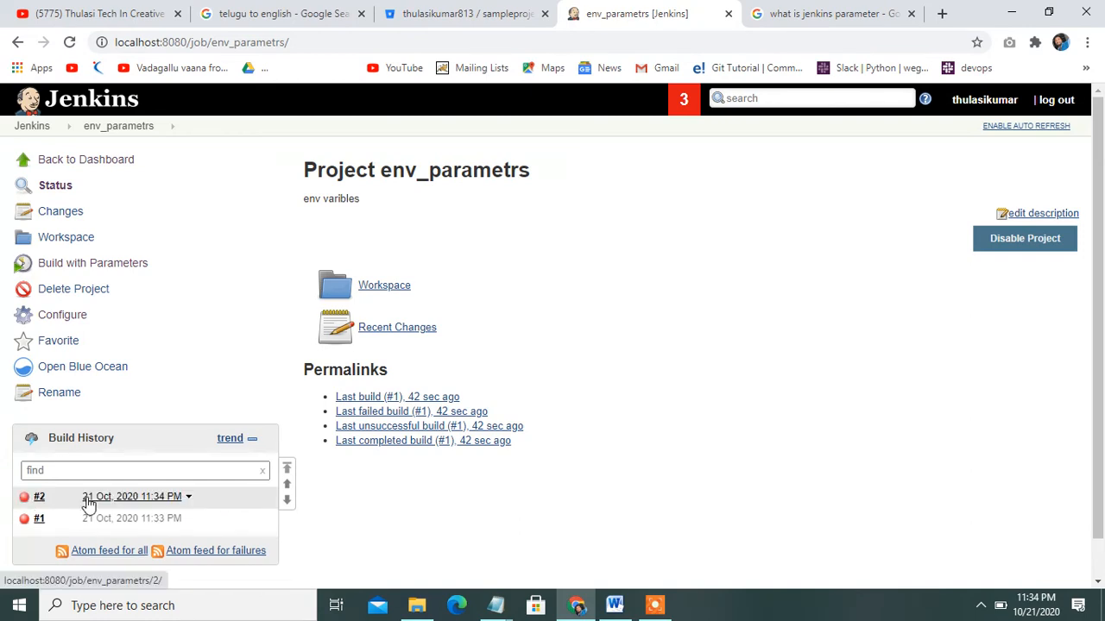
Open build #2's console output and scroll through it to the failed command line
left_click(87, 503)
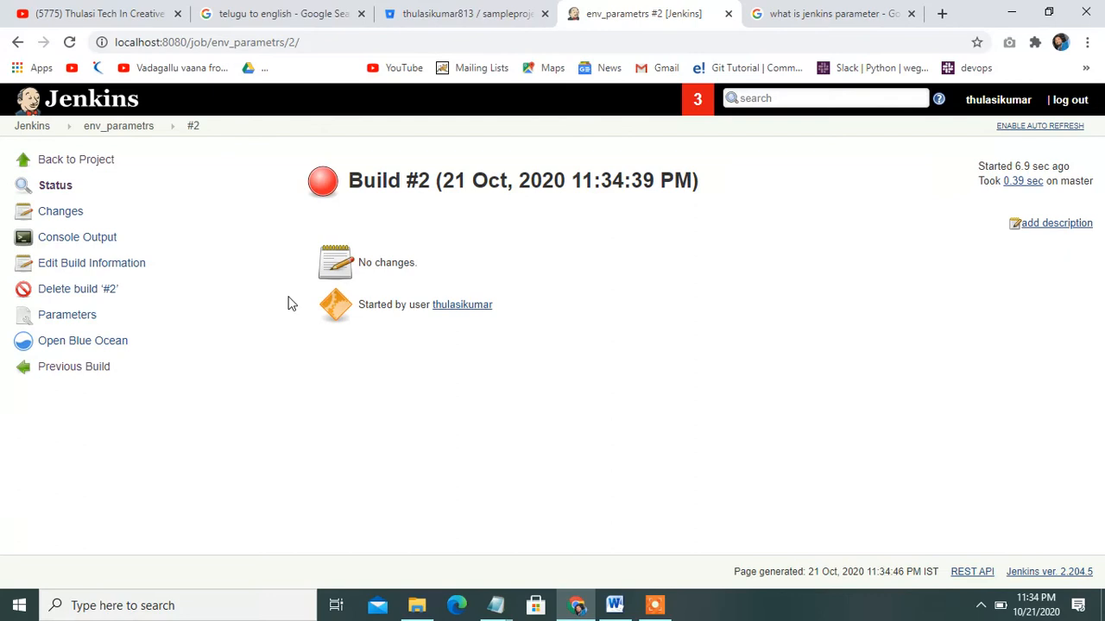
left_click(84, 237)
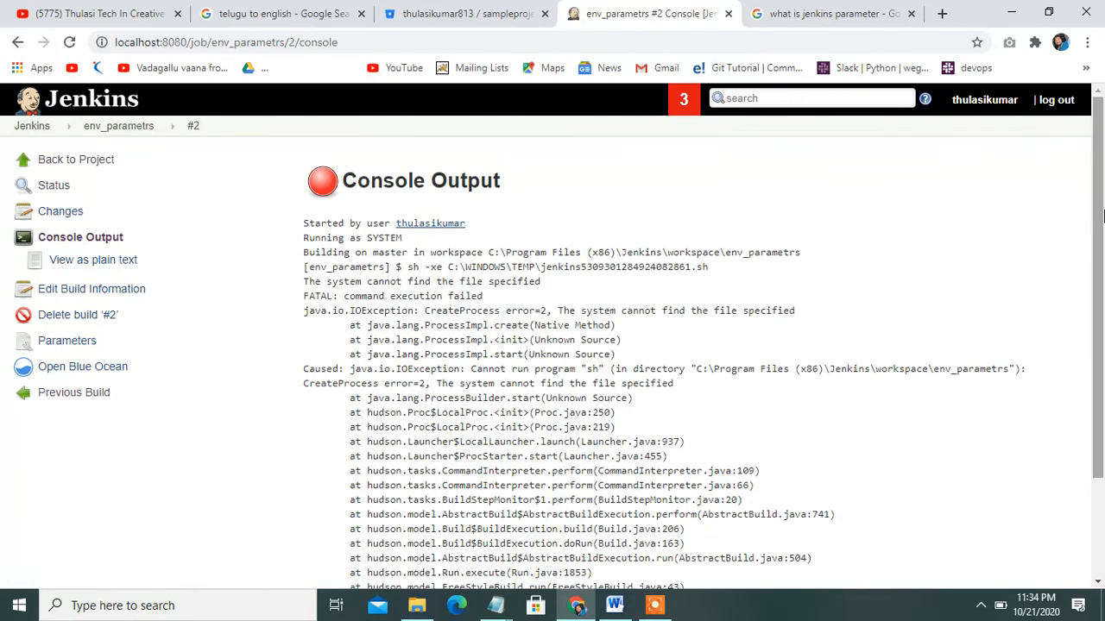
left_click_drag(1103, 237, 1103, 264)
scroll(1103, 311, "down", 1)
scroll(1103, 311, "up", 1)
left_click_drag(345, 290, 595, 295)
left_click(600, 296)
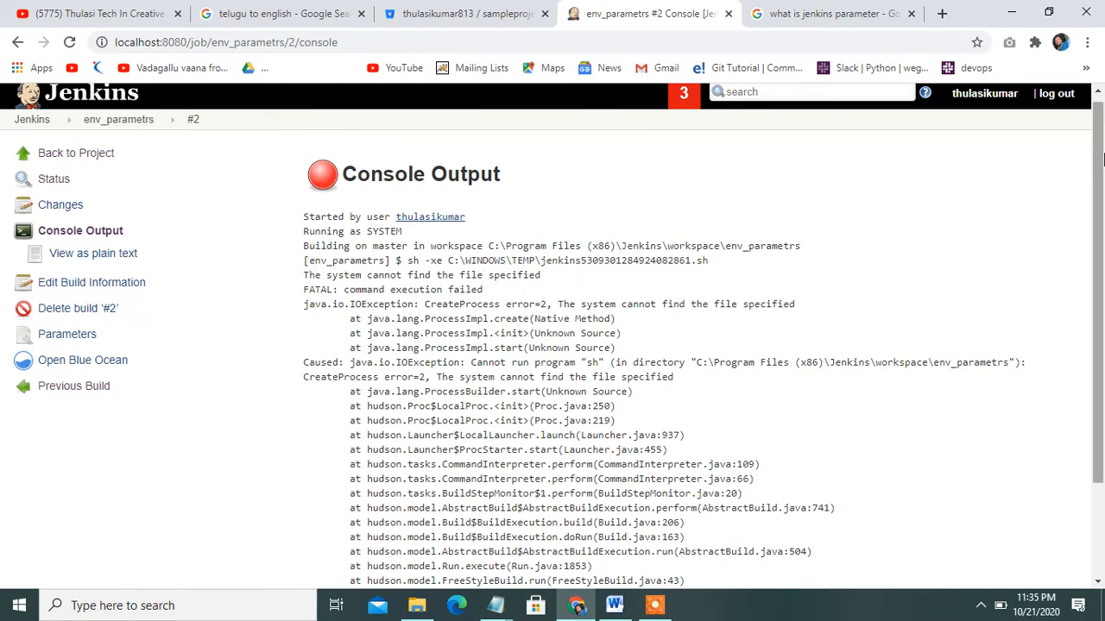
left_click_drag(1102, 162, 1103, 287)
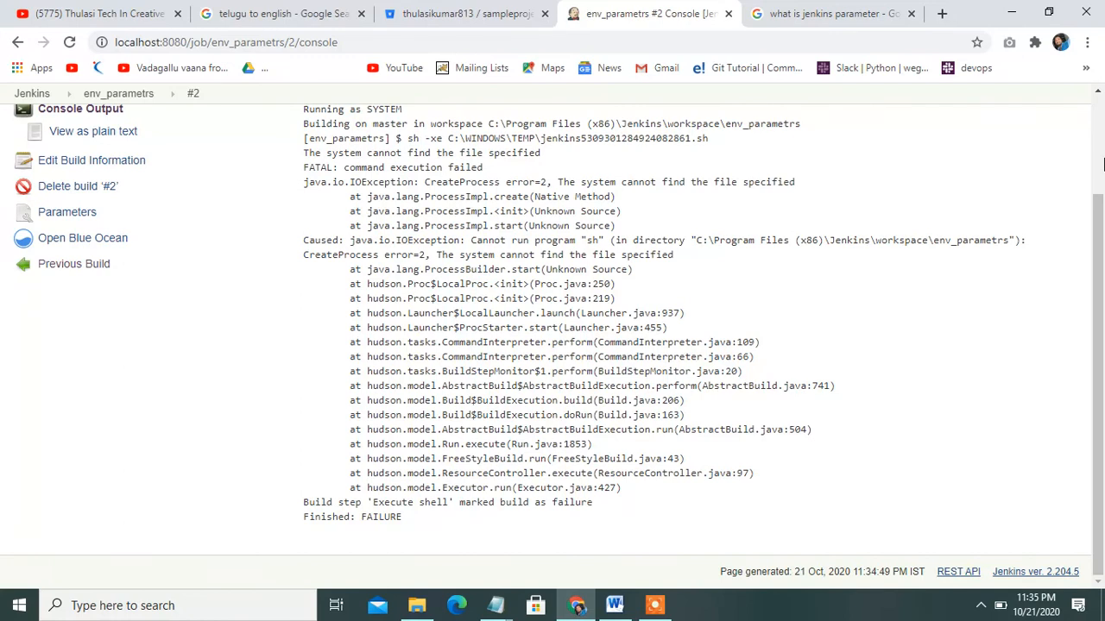
left_click(1102, 164)
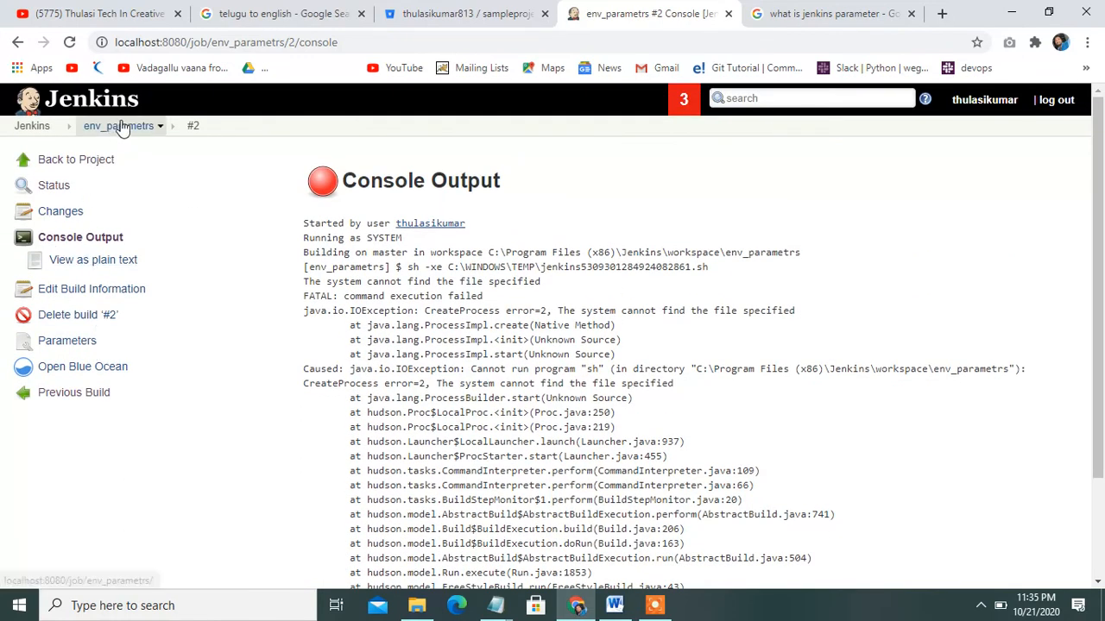
Reopen the env_parametrs configuration and rename the String Parameter from Env to ENV
left_click(160, 127)
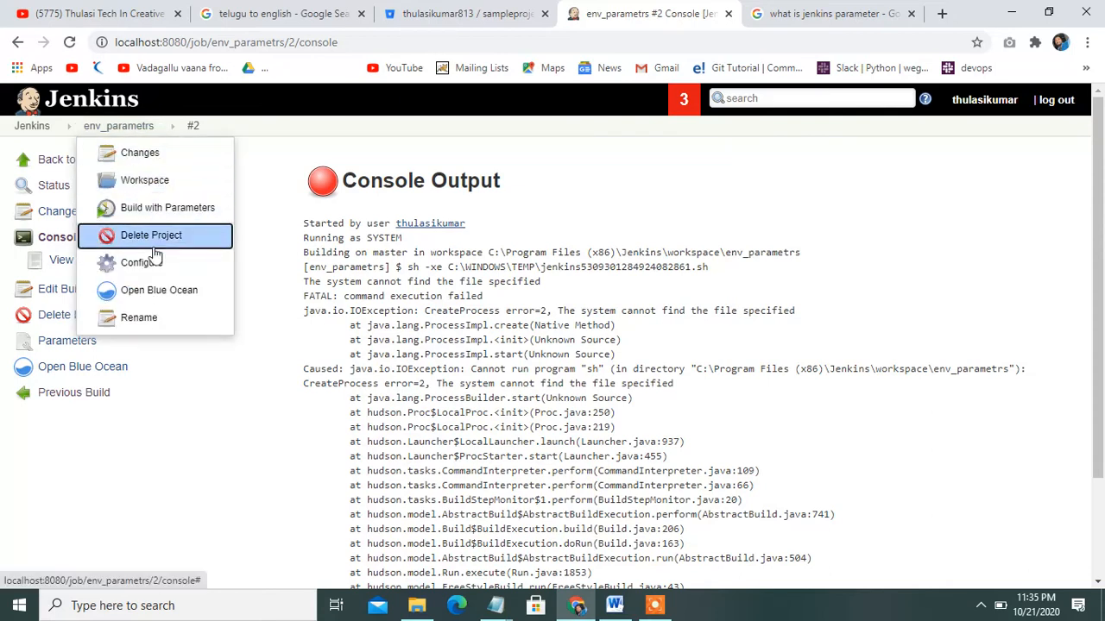
left_click(151, 262)
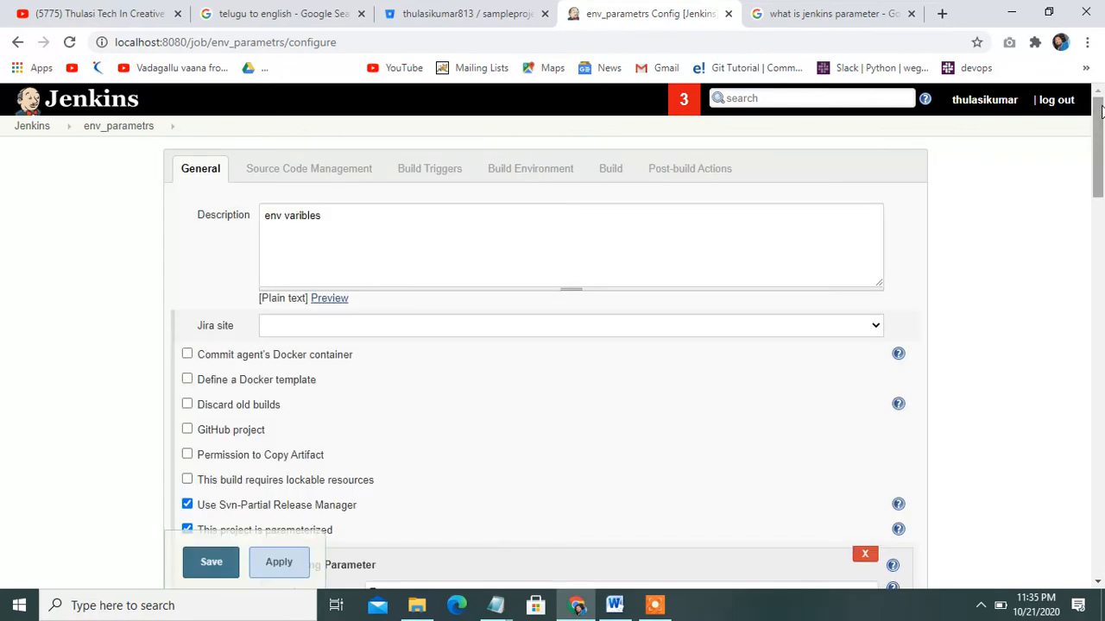
left_click_drag(1099, 104, 1101, 177)
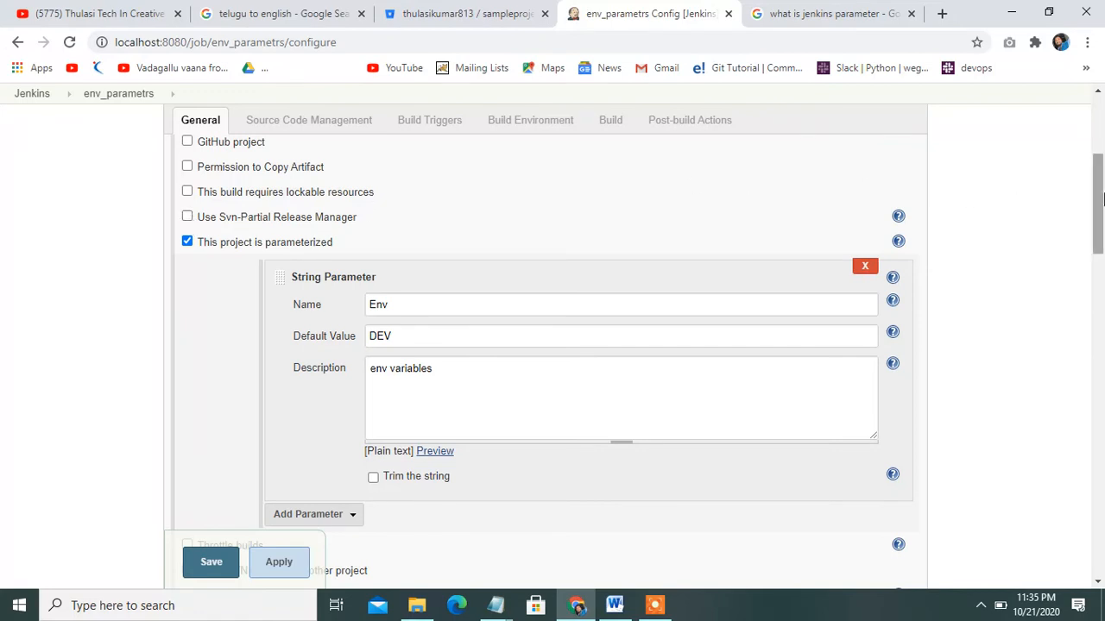
scroll(1101, 199, "down", 1)
left_click(464, 232)
left_click_drag(464, 233, 364, 238)
key("BackSpace")
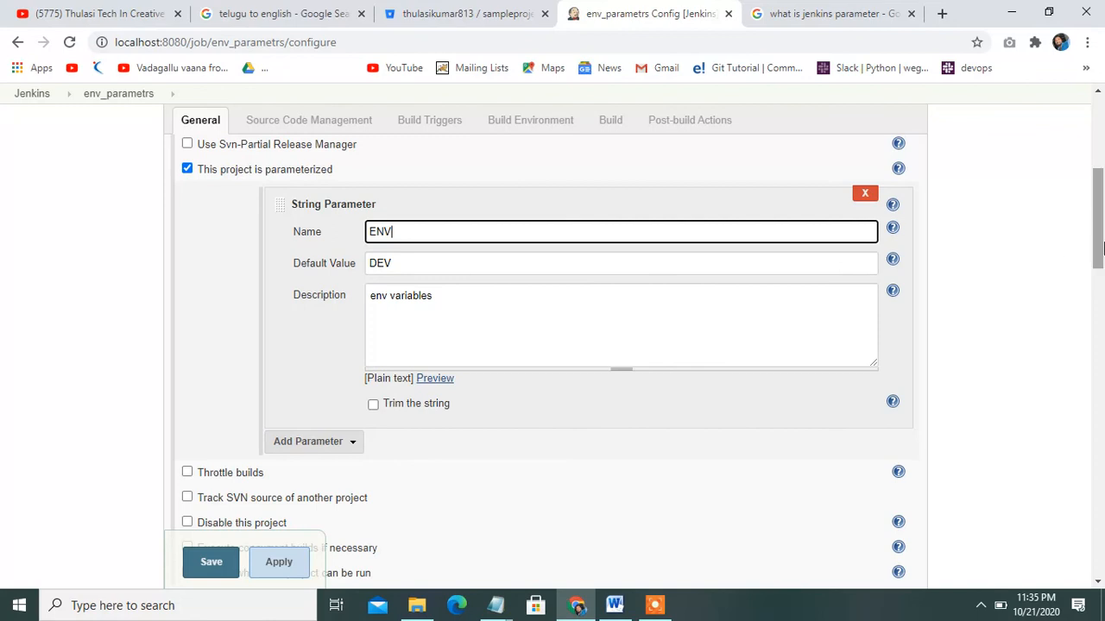
left_click_drag(1102, 249, 1102, 492)
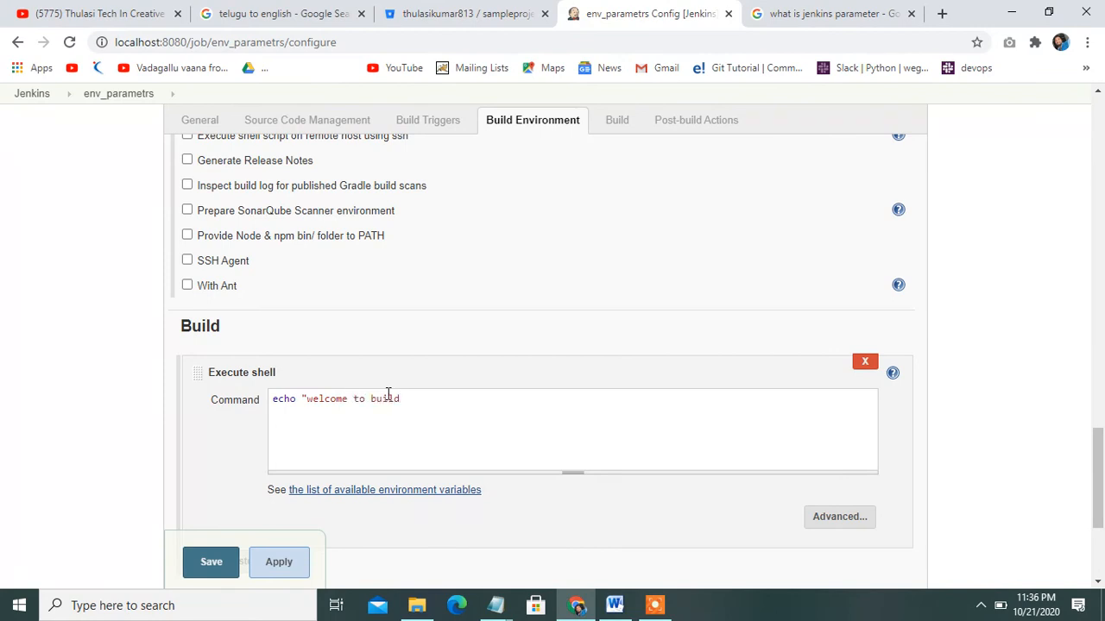
Save the env_parametrs configuration with its echo "welcome to build" shell step
left_click(210, 565)
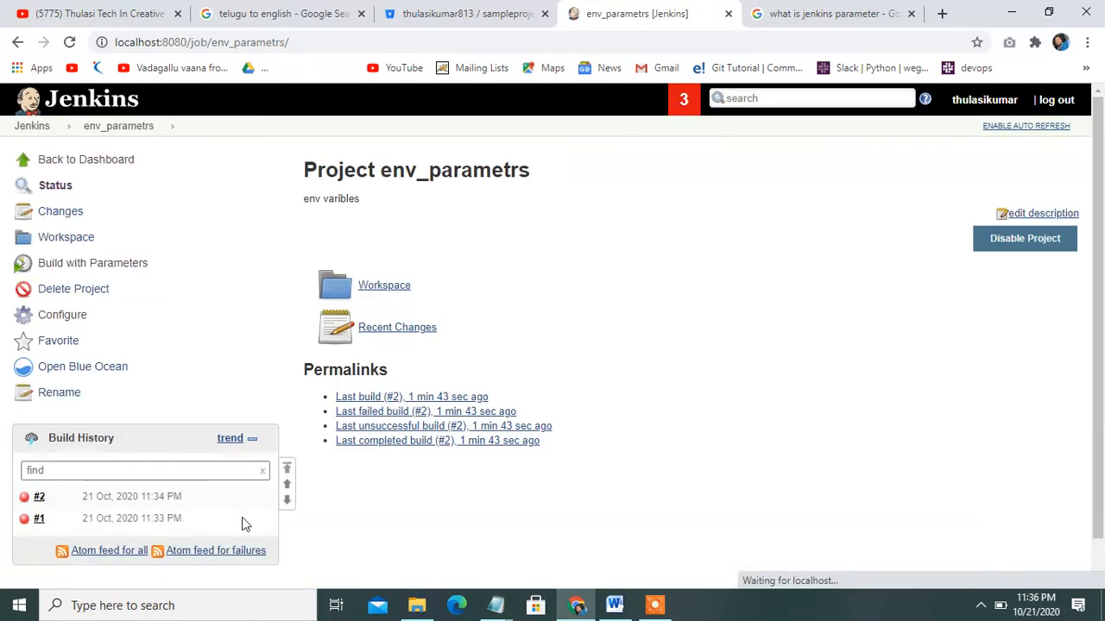
Build env_parametrs with ENV left at DEV and open build #3's console output
left_click(94, 266)
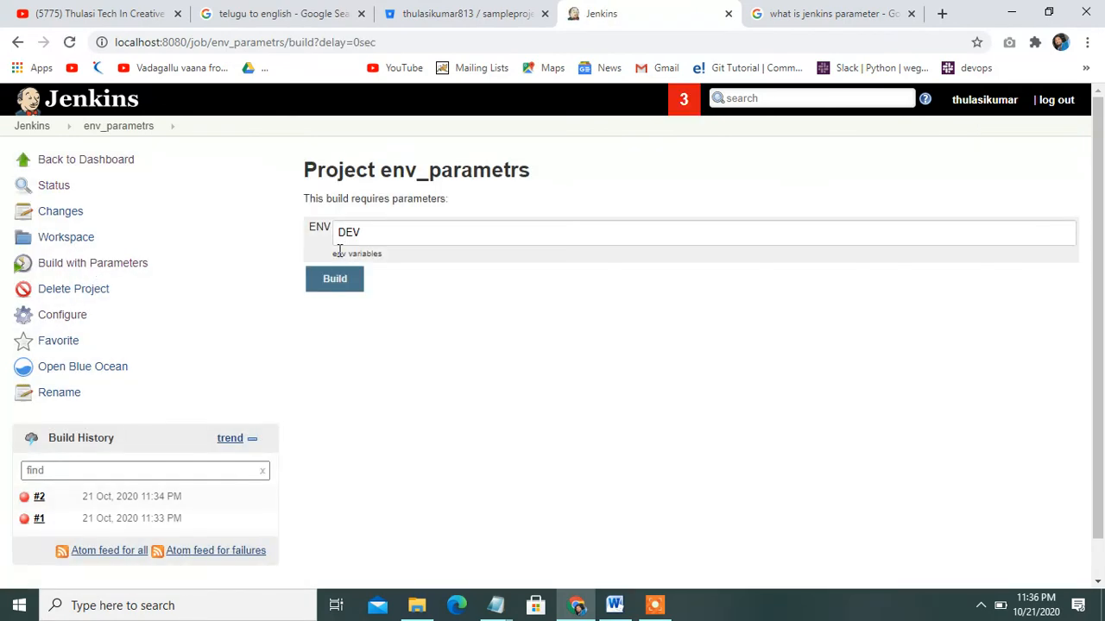
left_click(335, 284)
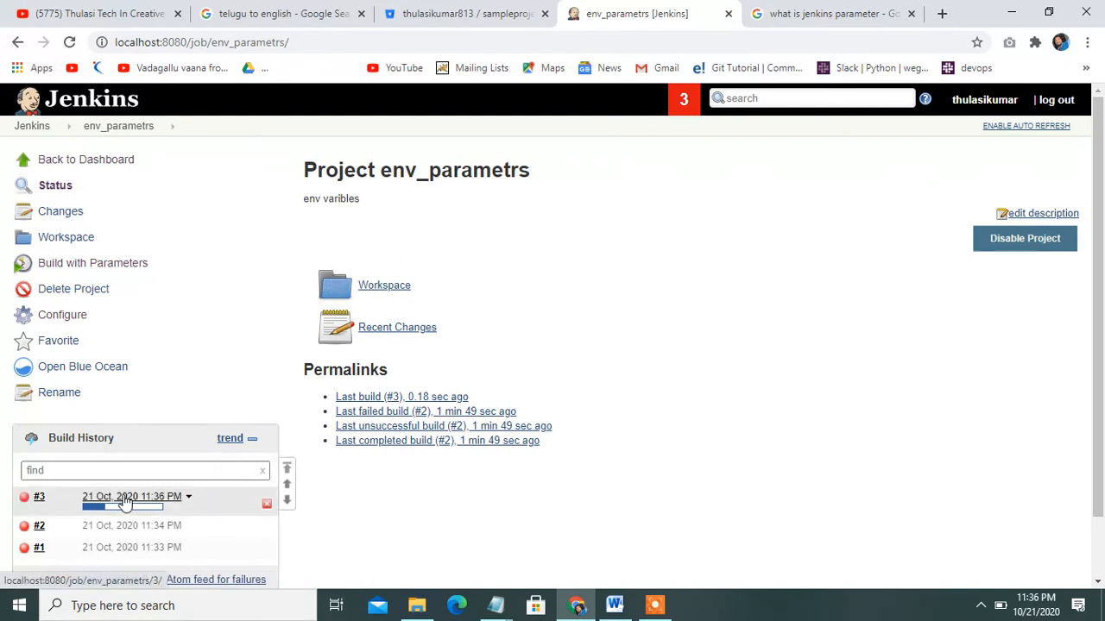
left_click(131, 499)
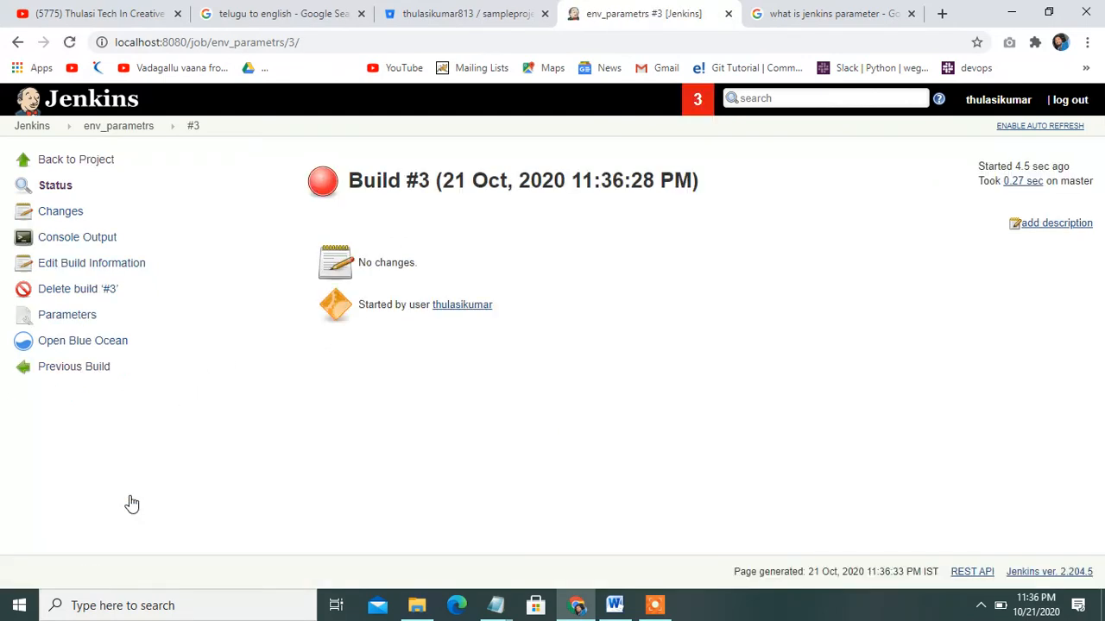
left_click(72, 244)
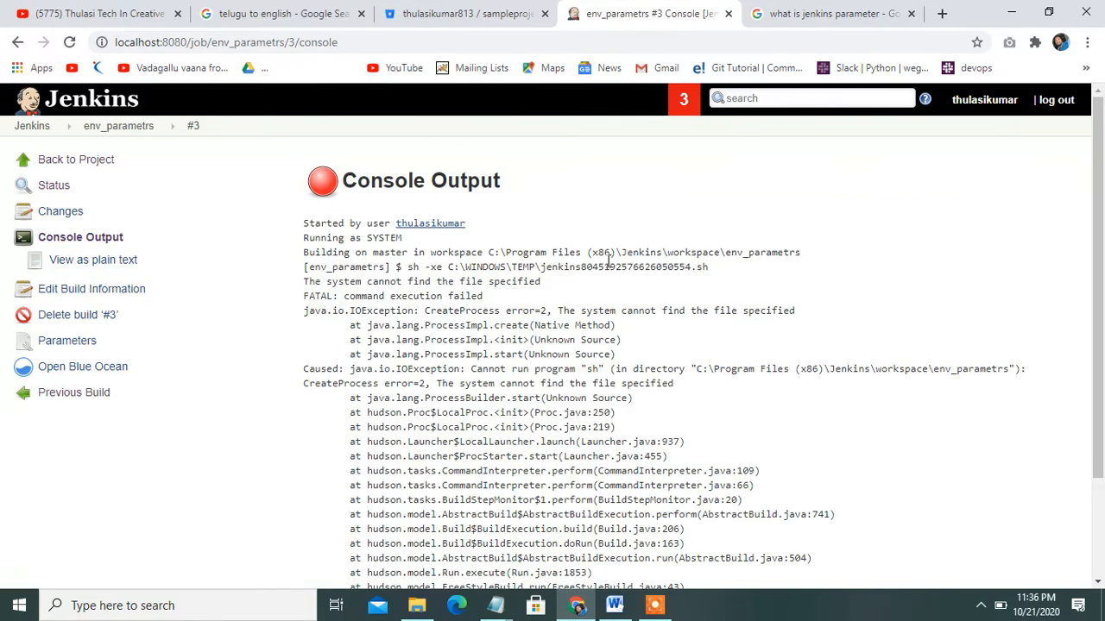
Highlight the 'system cannot find the file specified' error in build #3's log
left_click_drag(524, 265, 587, 271)
left_click(587, 271)
left_click_drag(682, 276, 782, 264)
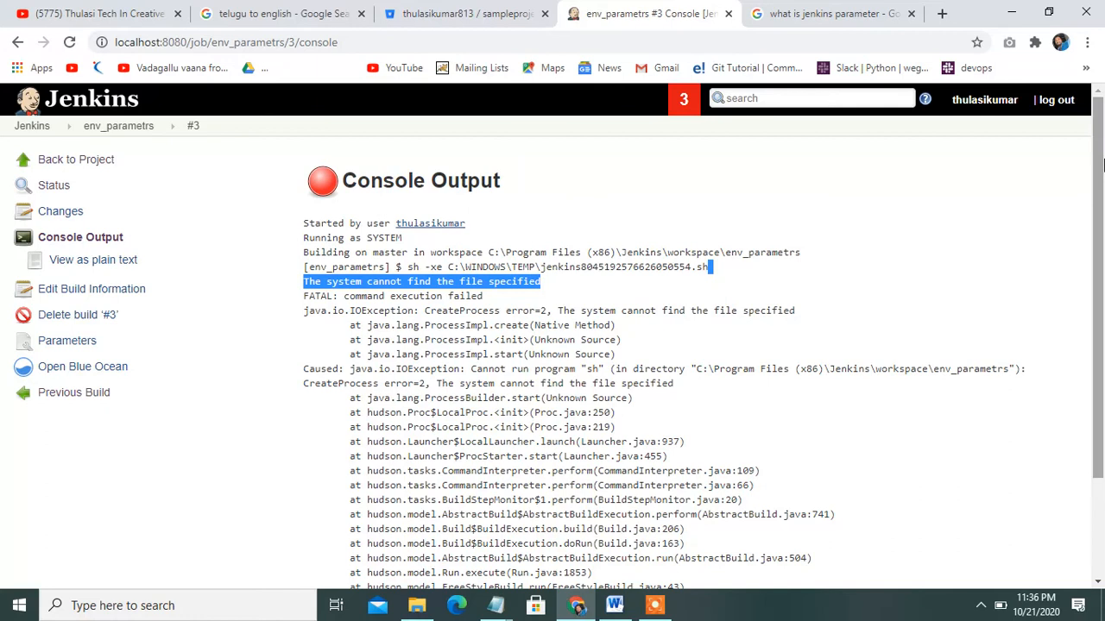
left_click_drag(1102, 164, 1102, 185)
left_click(927, 208)
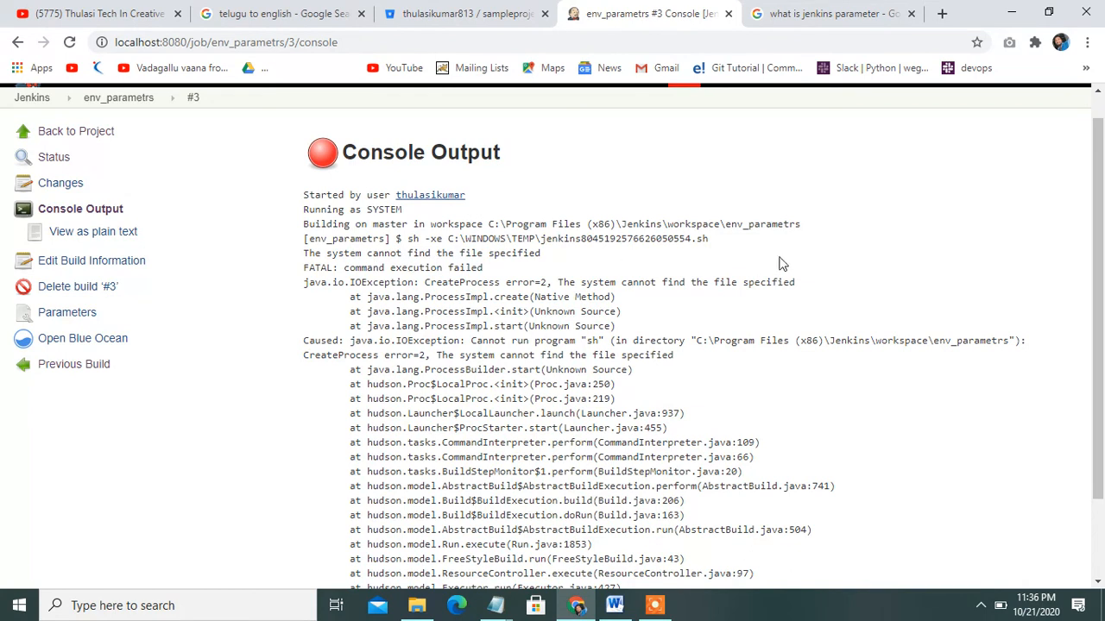
scroll(1102, 261, "down", 2)
left_click_drag(1102, 260, 1102, 163)
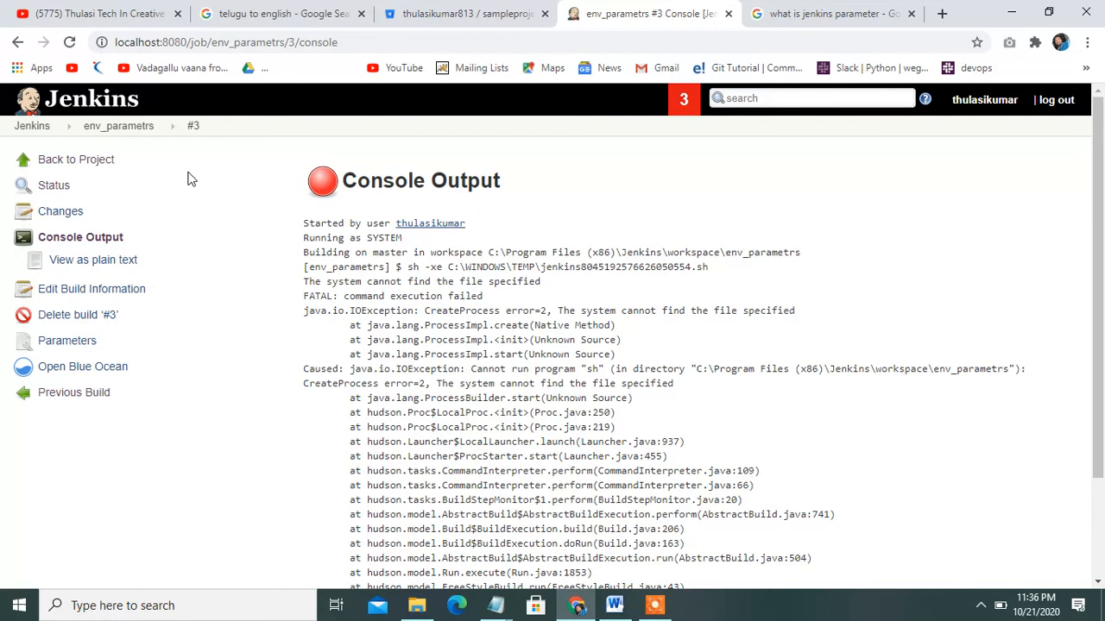
Start a new env_parametrs build with the ENV value changed from DEV to test
left_click(92, 291)
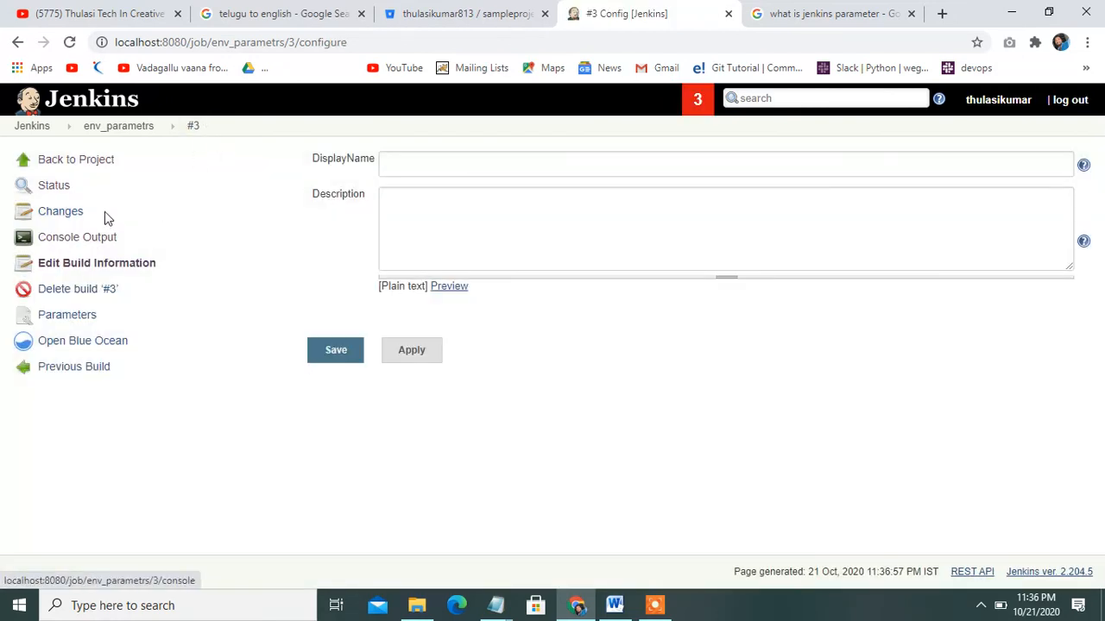
left_click(103, 133)
left_click(110, 270)
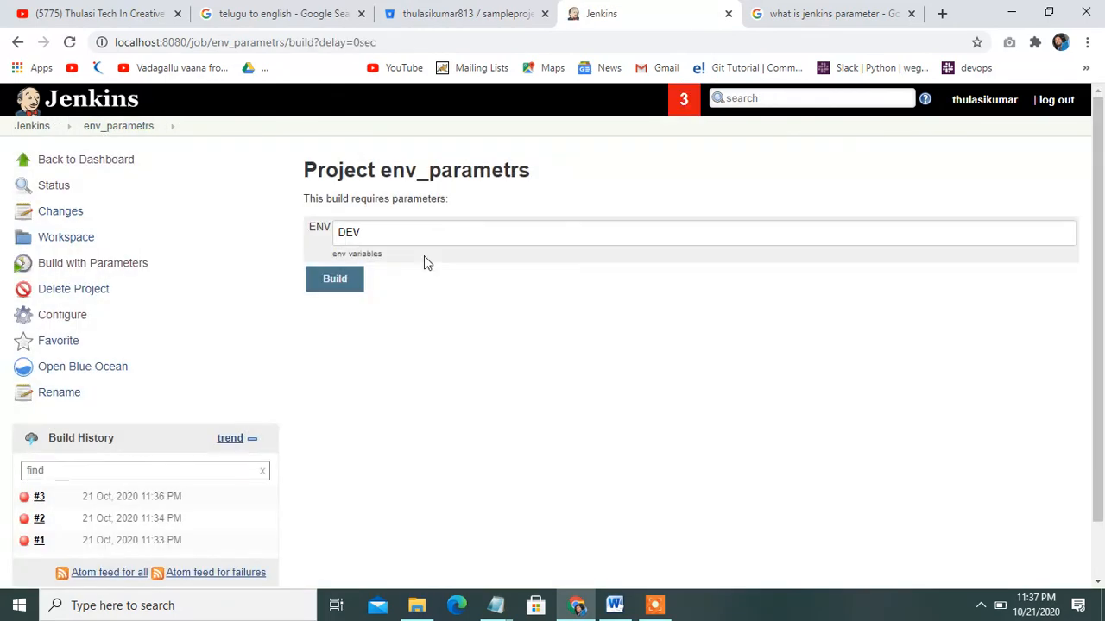
double_click(438, 227)
key("BackSpace")
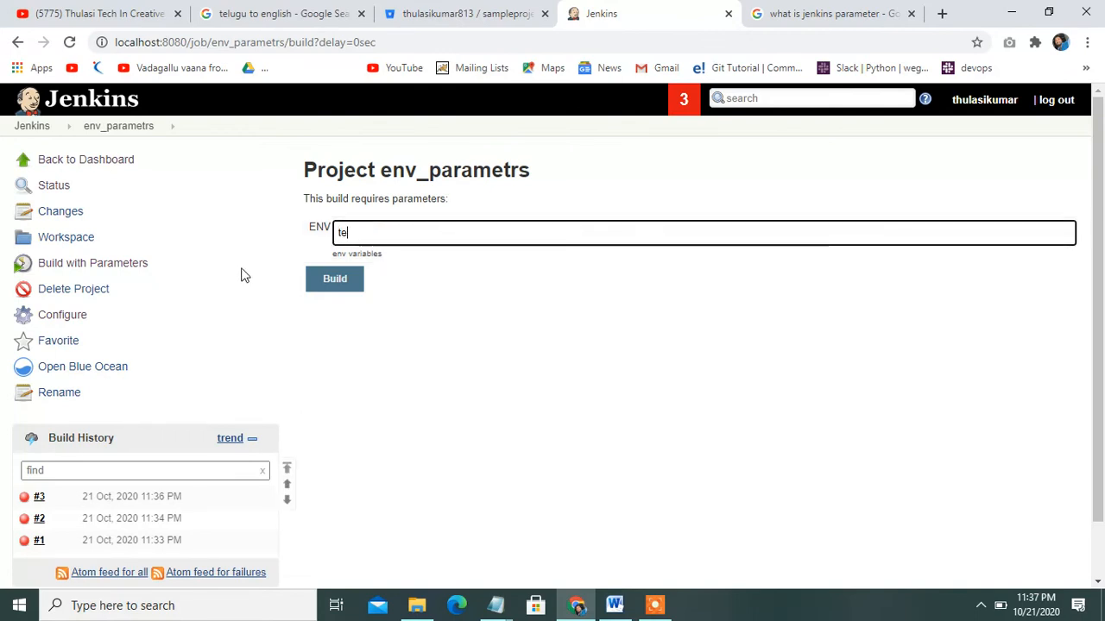
left_click(334, 279)
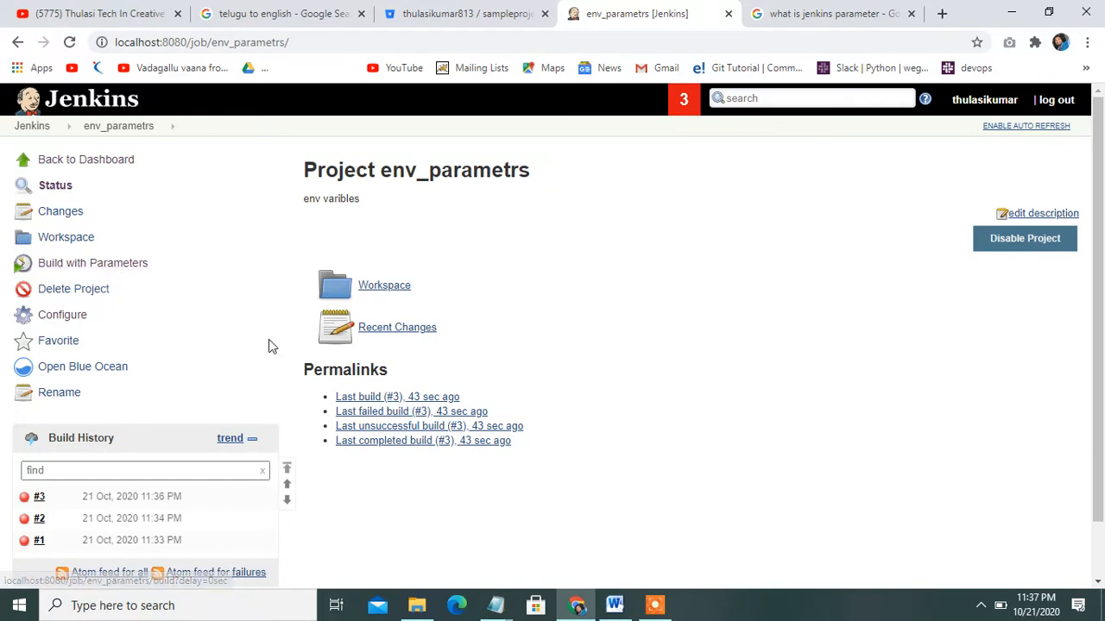
Open build #4's console output and scroll through the log to its FAILURE ending
left_click(119, 266)
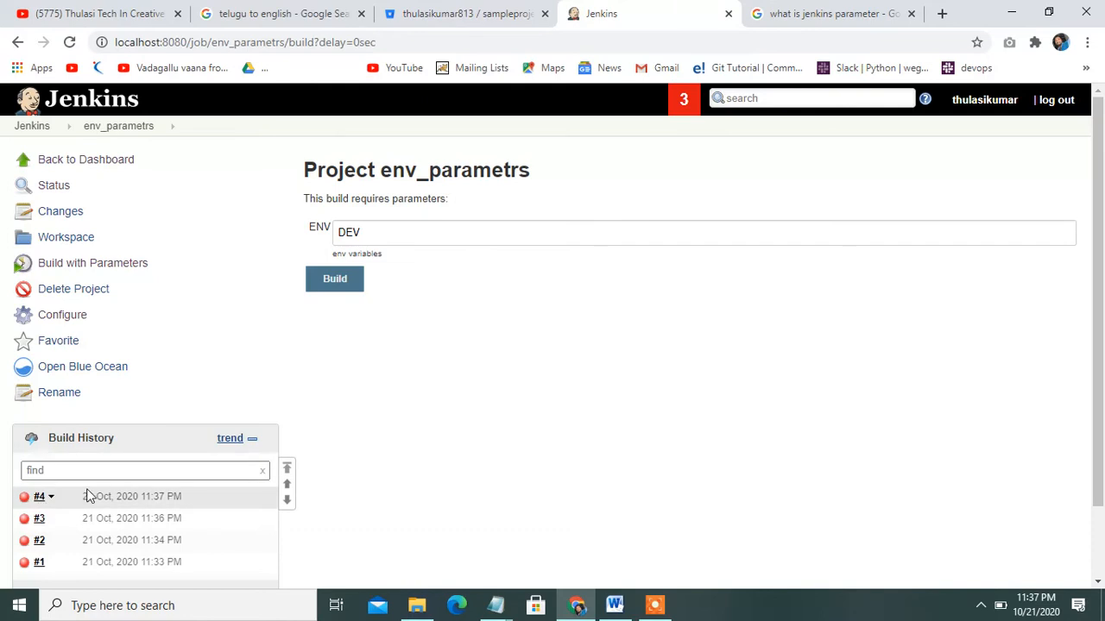
left_click(119, 500)
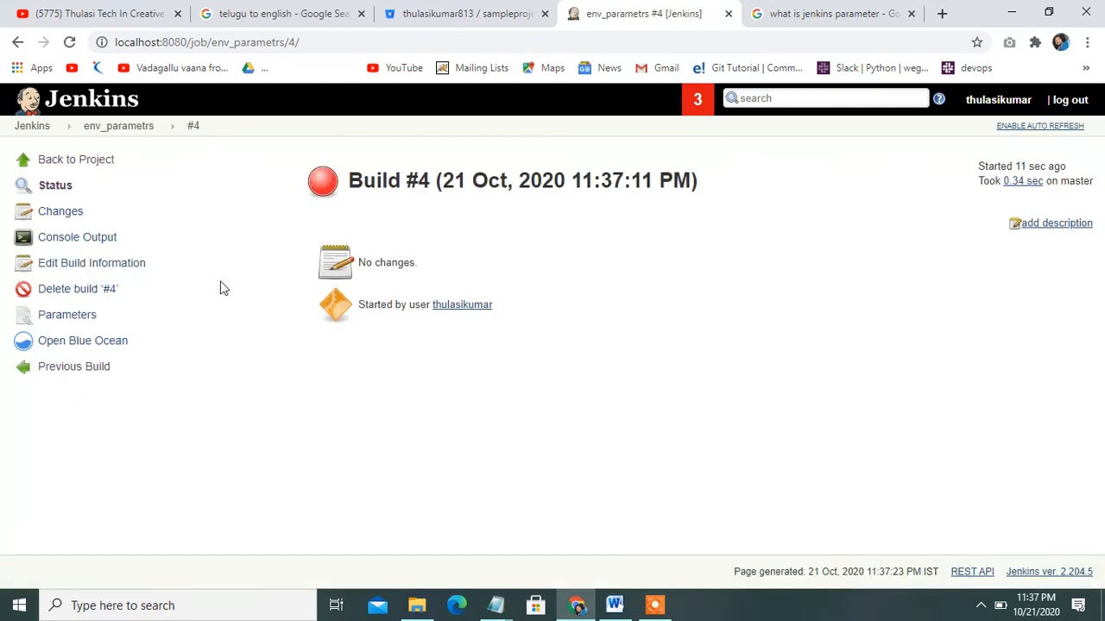
left_click(77, 242)
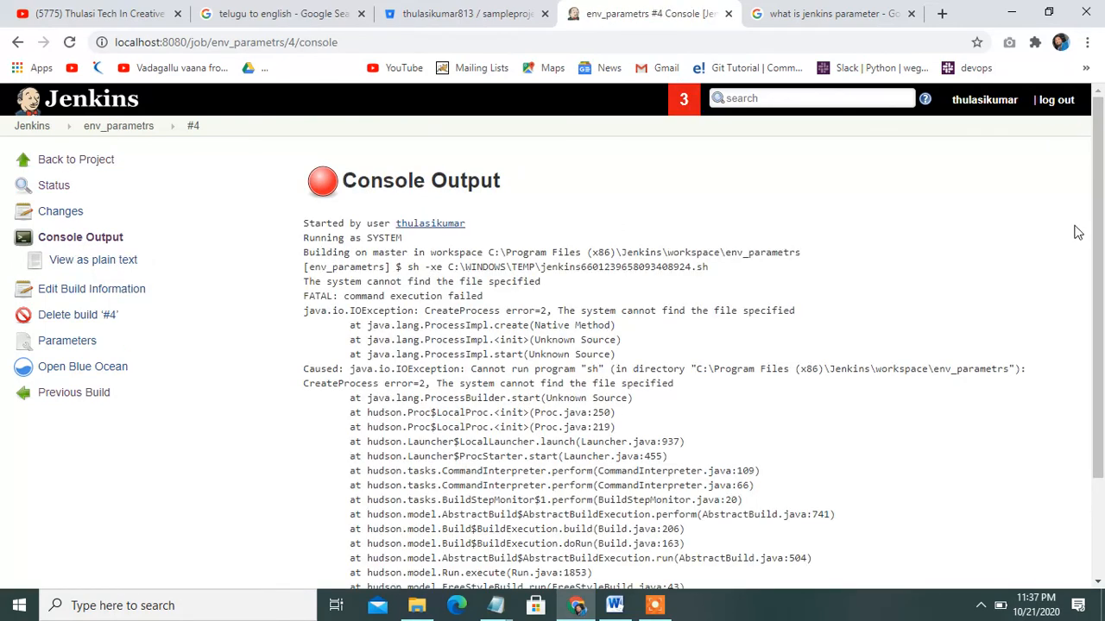
scroll(780, 214, "down", 3)
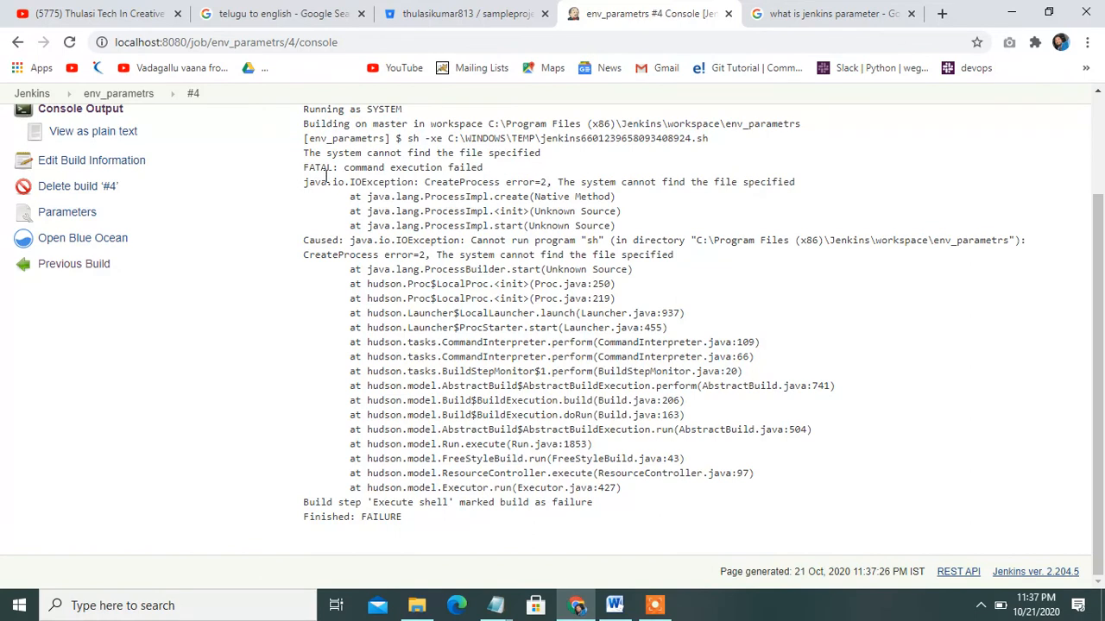
scroll(1102, 154, "up", 2)
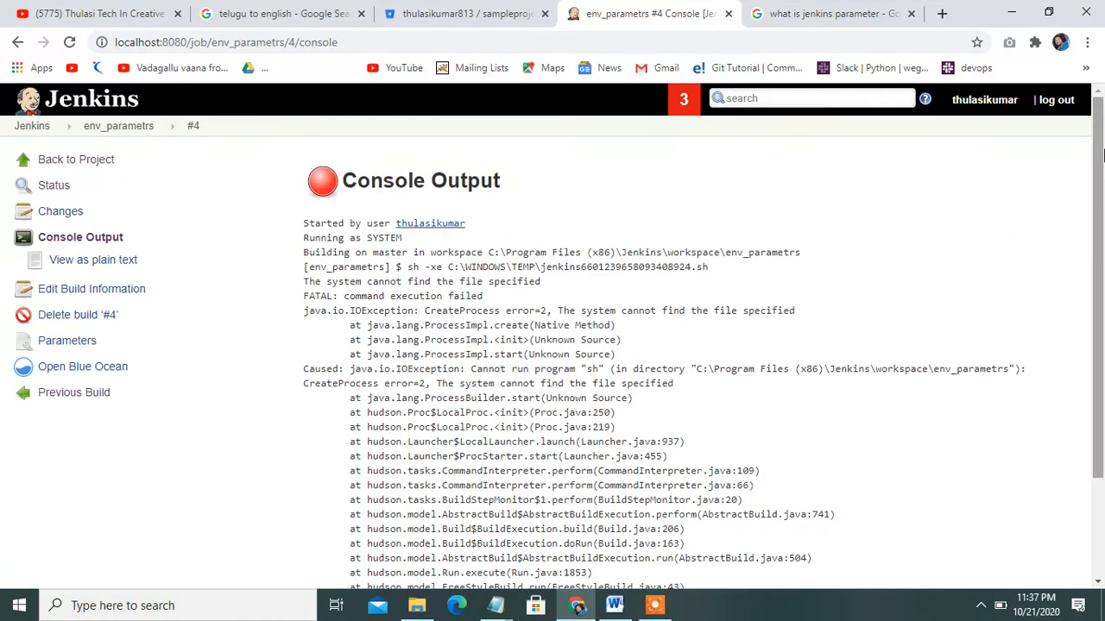
Reopen the env_parametrs configuration and turn off Use Svn-Partial Release Manager
left_click(159, 126)
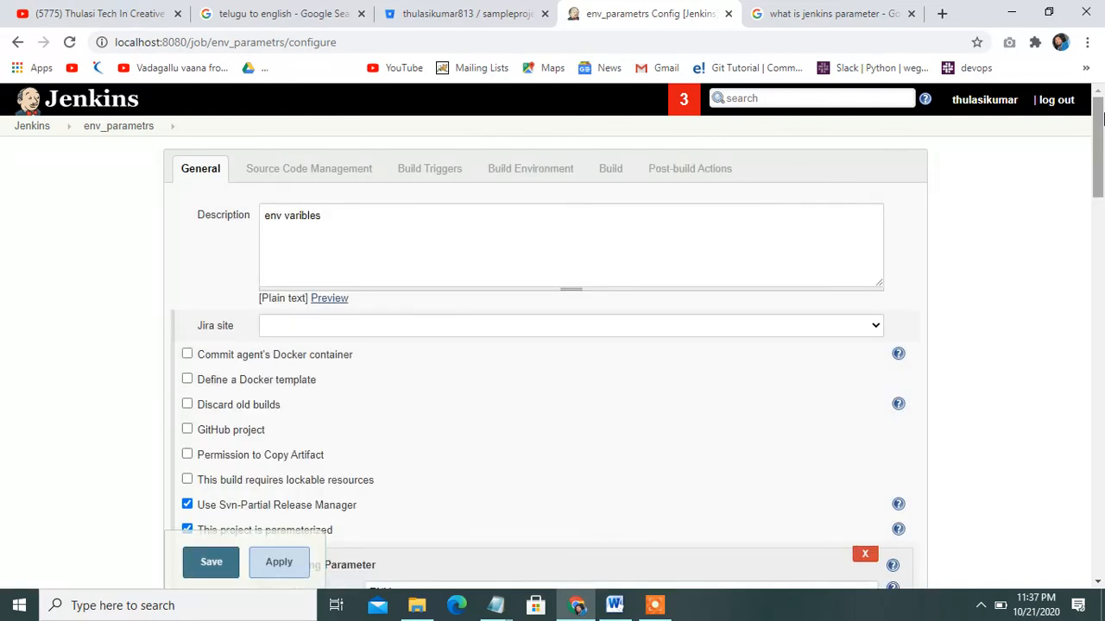
left_click_drag(1101, 116, 1101, 154)
left_click(201, 341)
left_click_drag(1102, 192, 1101, 261)
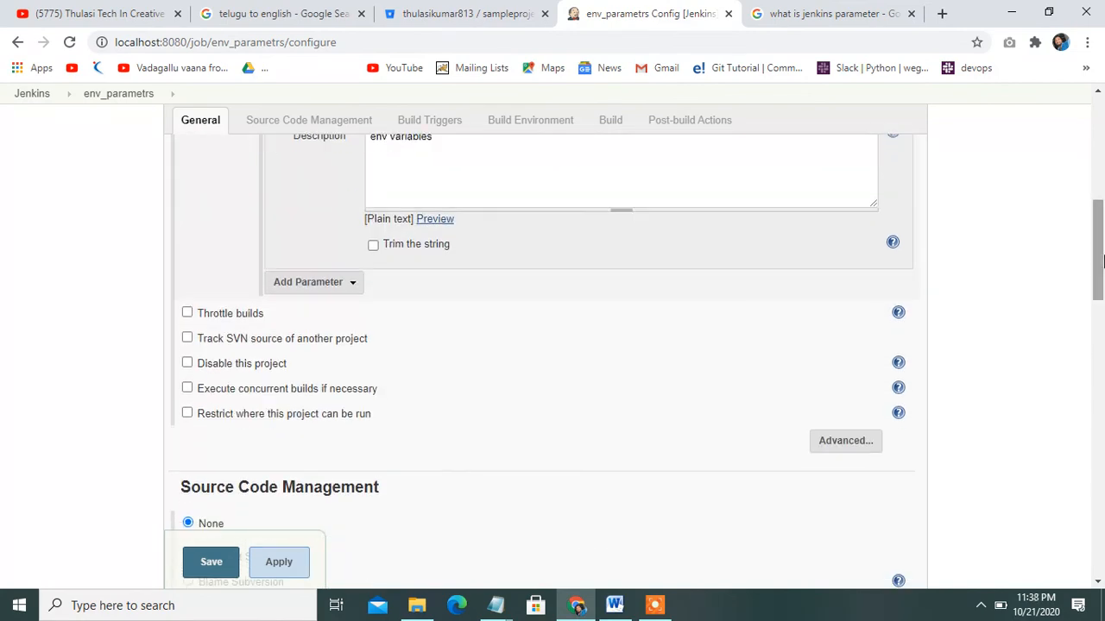
left_click(353, 285)
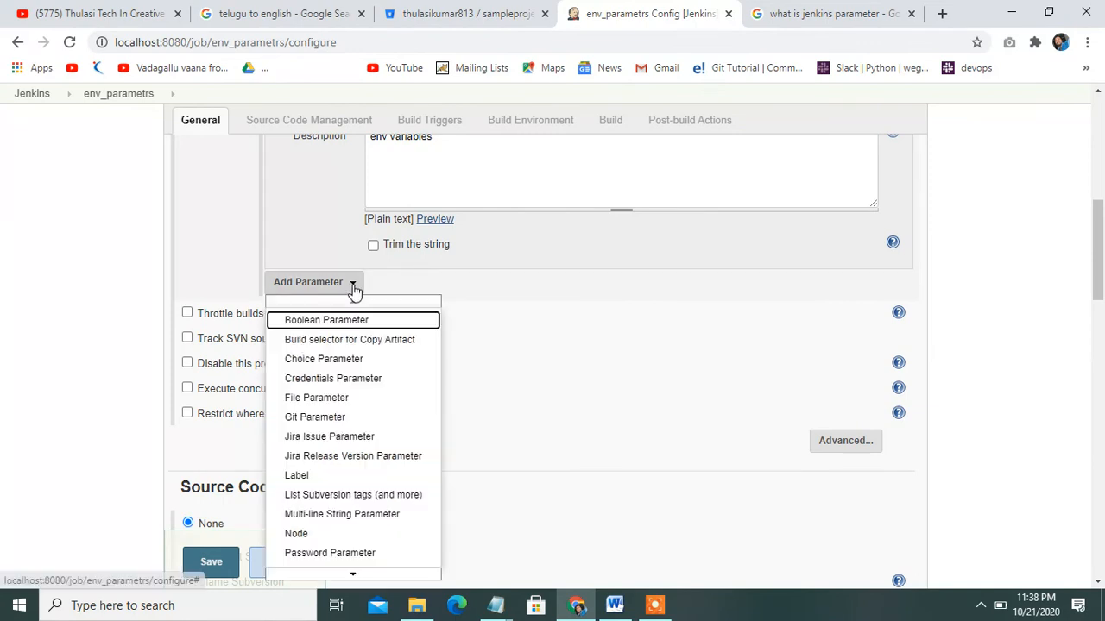
key("Escape")
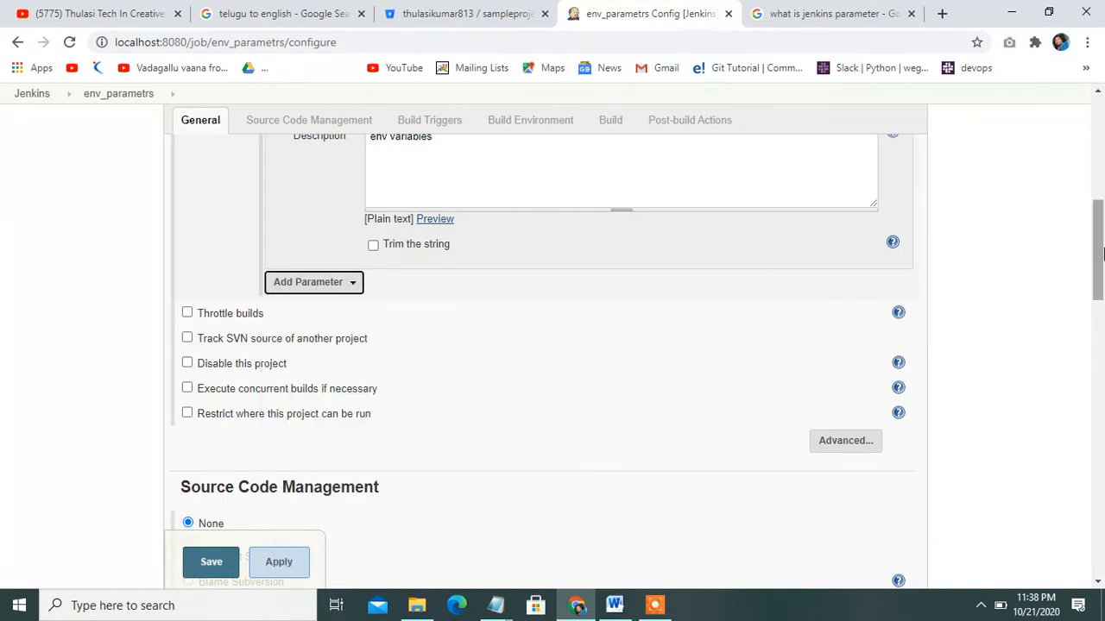
left_click_drag(1095, 258, 1093, 206)
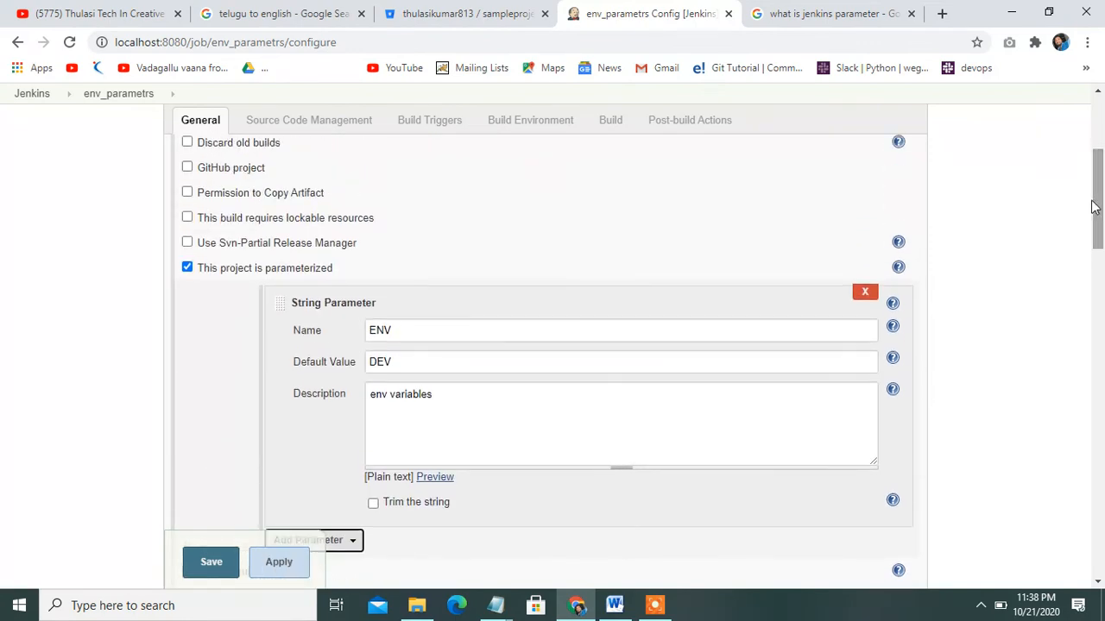
Replace the existing ENV parameter with a new String Parameter
left_click(863, 293)
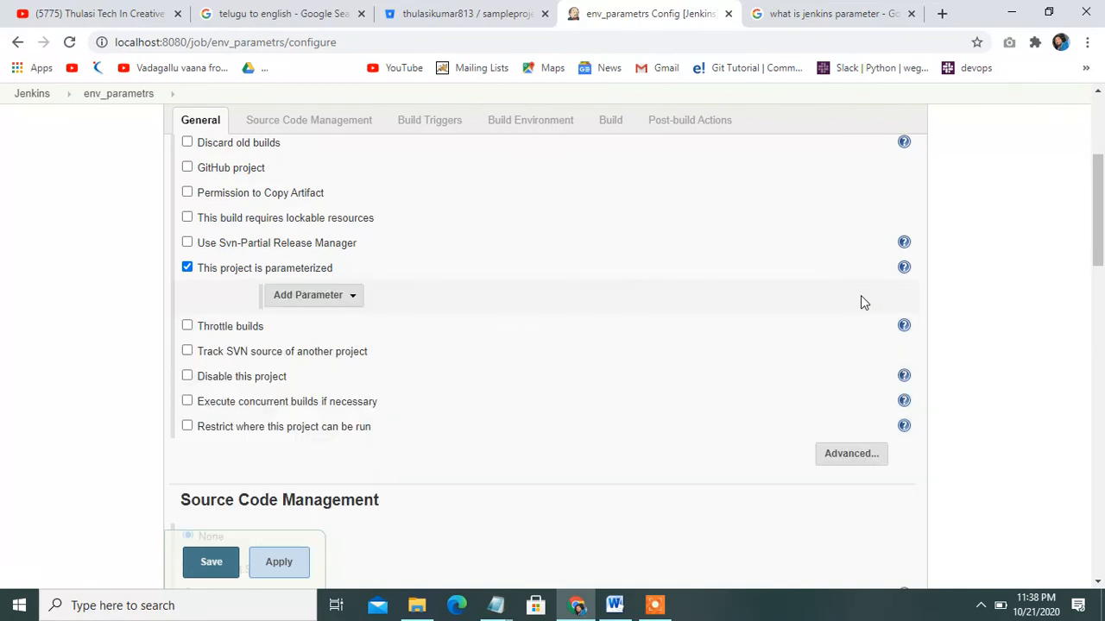
left_click(348, 298)
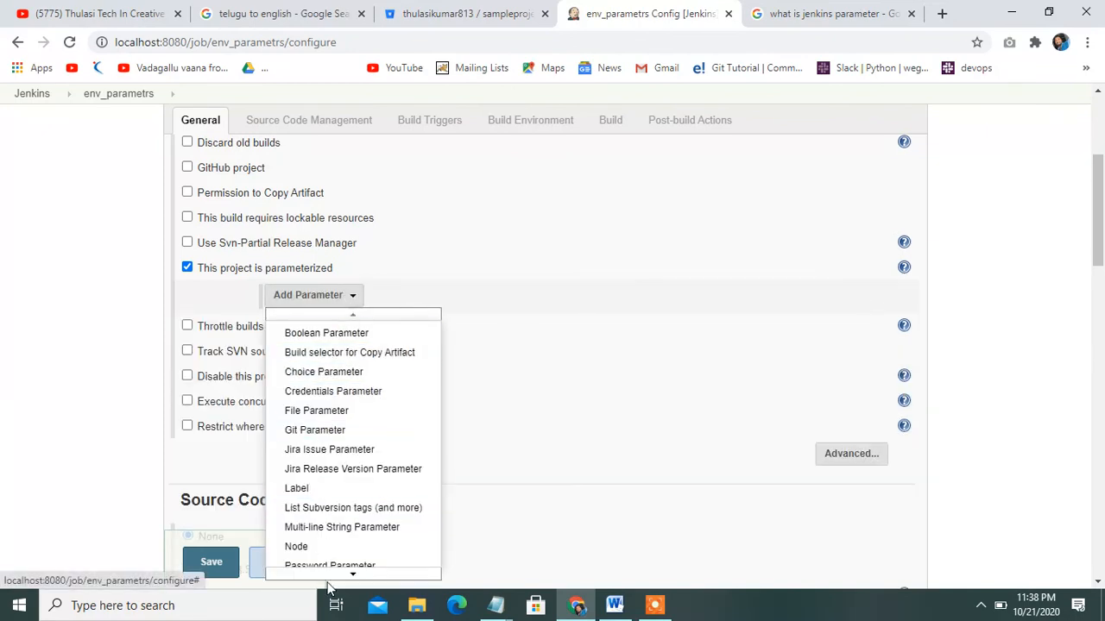
mouse_move(353, 578)
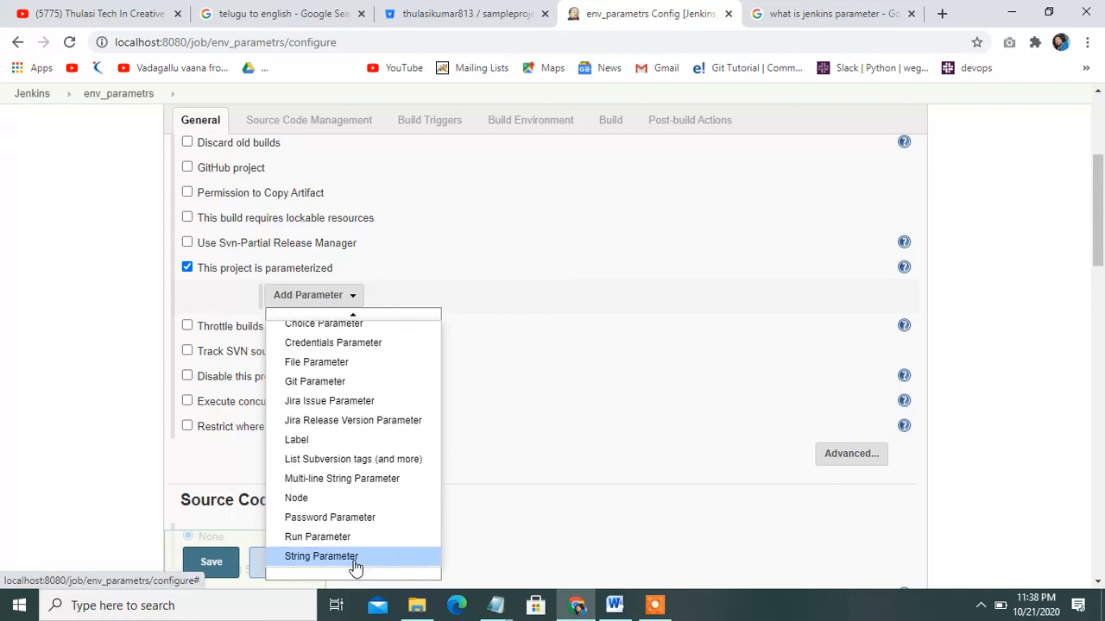
left_click(356, 558)
Name the parameter ENV, with default value DEV and description 'string parametrs'
left_click(612, 334)
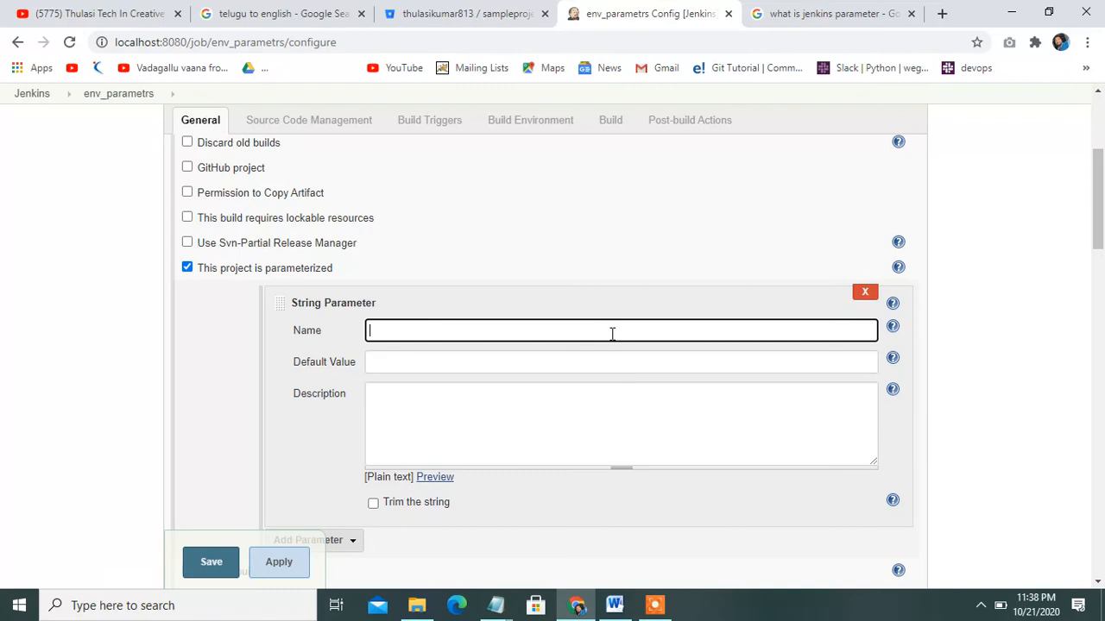
type("env")
left_click_drag(536, 340, 255, 334)
key("BackSpace")
type("ENV")
left_click(441, 361)
type("DEV")
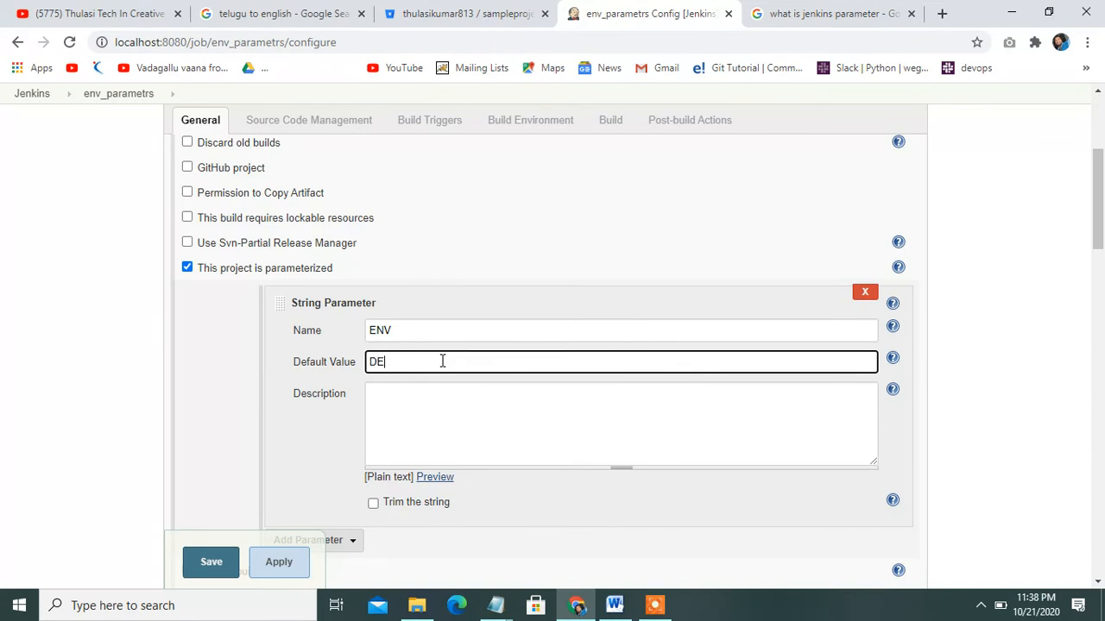
left_click(454, 418)
type("string para")
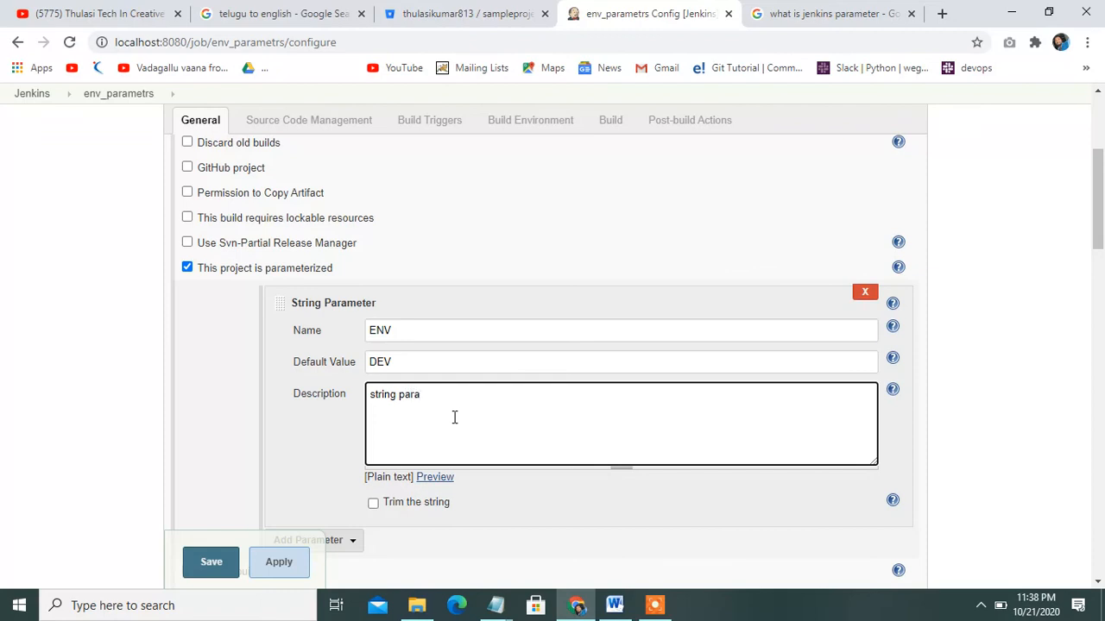
type("metrs")
left_click_drag(1102, 188, 1101, 496)
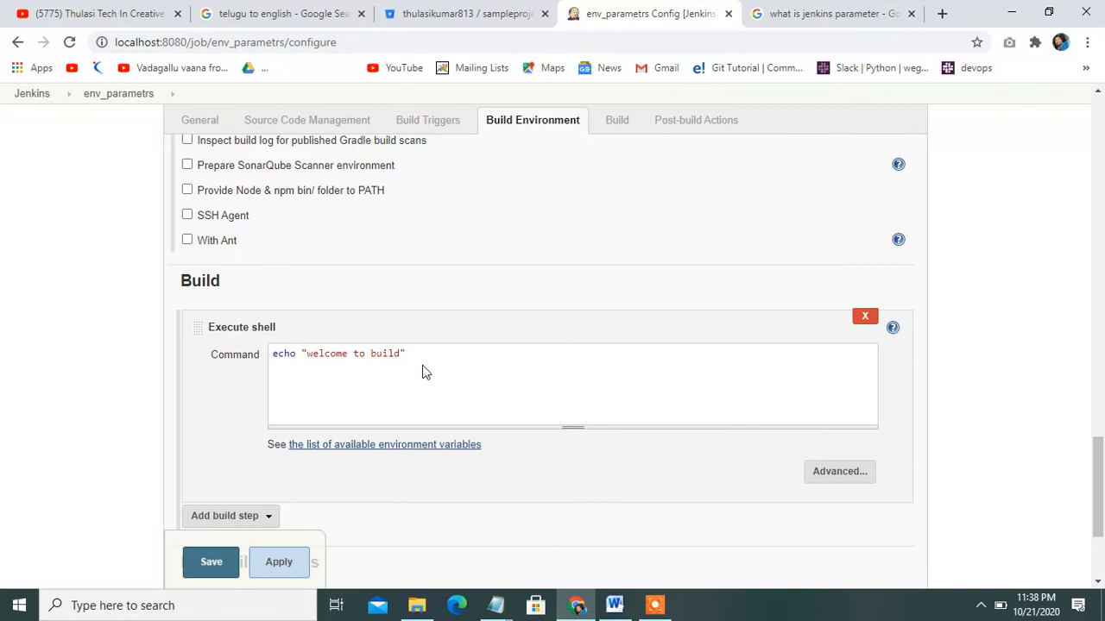
Rewrite the shell command as echo $ENV plus if ($ENV = DEV) echo "dev server", then save
left_click_drag(413, 353, 197, 355)
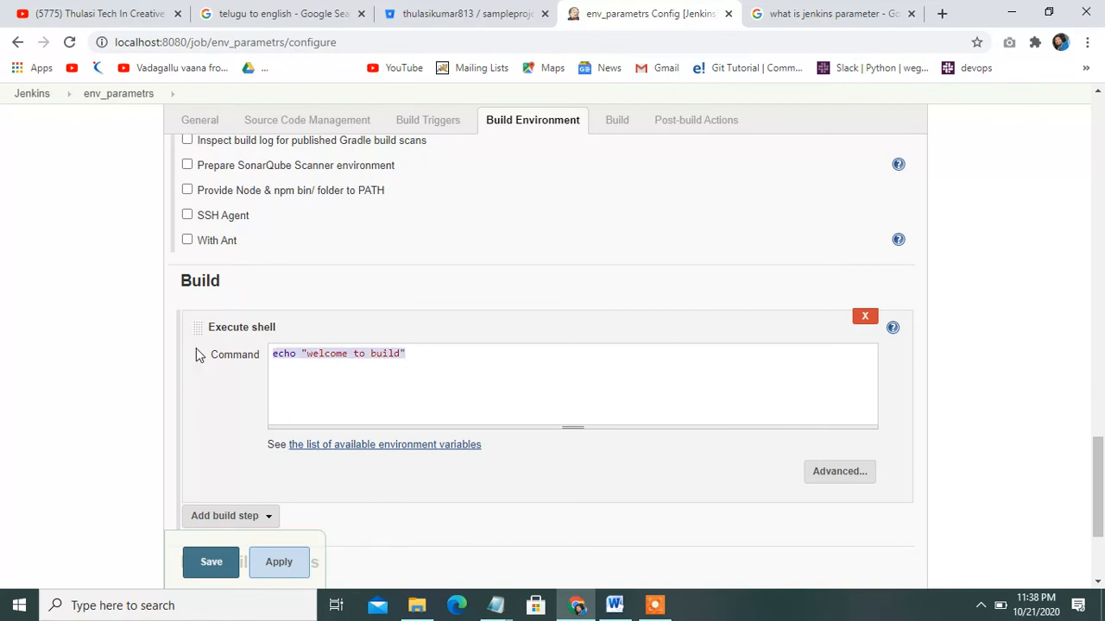
left_click(481, 376)
key("BackSpace")
key("BackSpace")
key("BackSpace")
key("BackSpace")
key("BackSpace")
key("BackSpace")
key("BackSpace")
key("BackSpace")
key("BackSpace")
key("BackSpace")
key("BackSpace")
key("BackSpace")
key("BackSpace")
key("BackSpace")
key("BackSpace")
key("BackSpace")
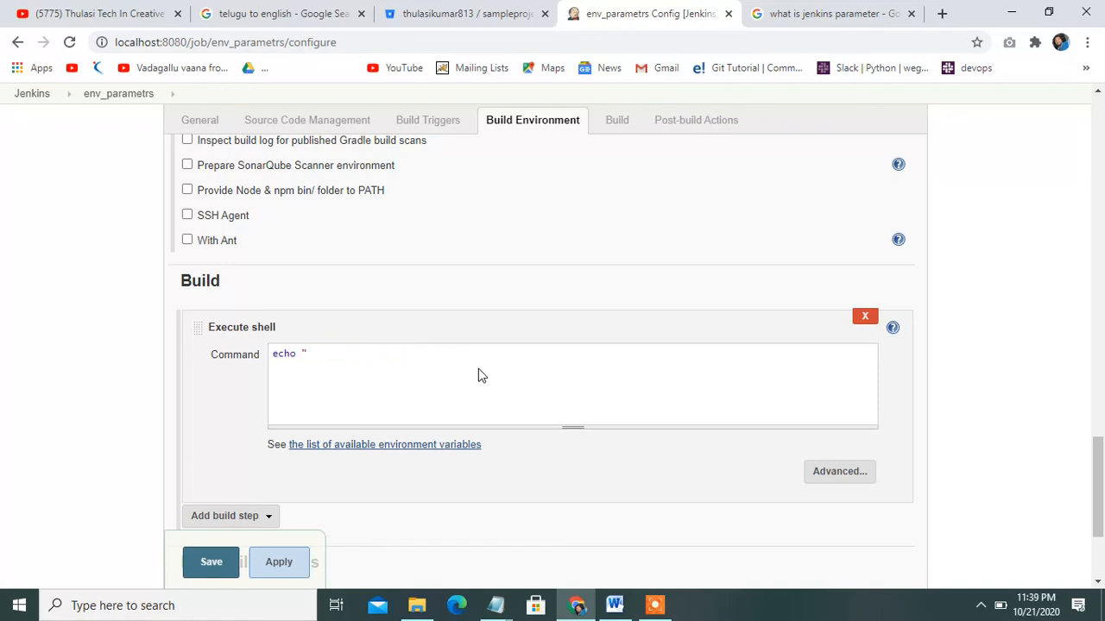
type("$ENV")
key("Return")
type("if")
type(" ($")
type("E")
type("NV")
type(" = ")
type("DEV")
type(") ")
type("echo ")
type("\"dev")
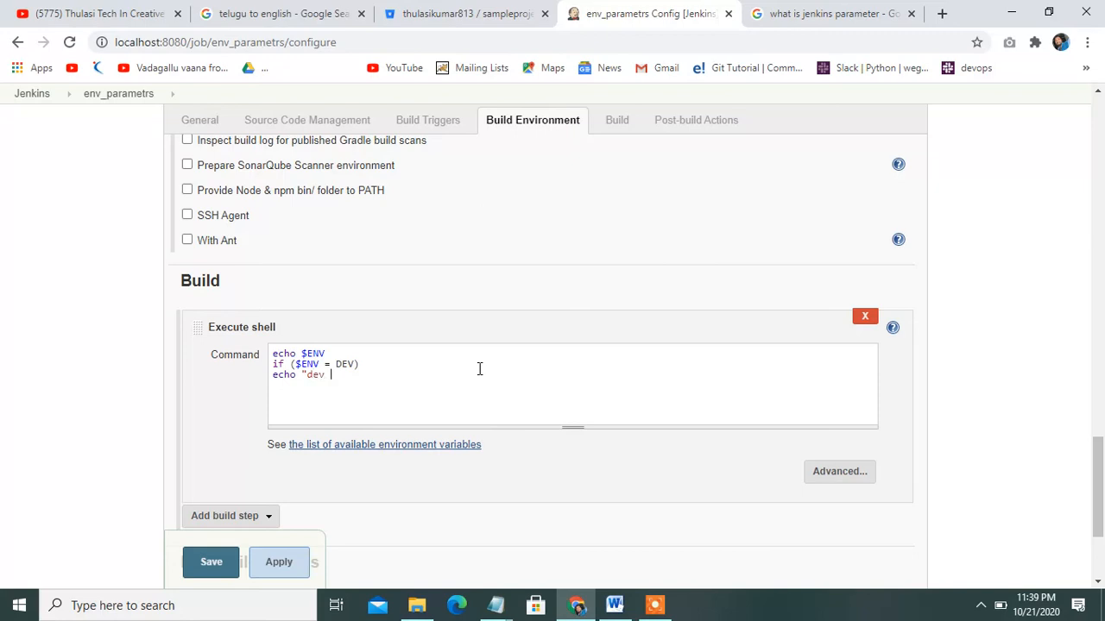
type(" servs")
key("BackSpace")
type("er")
left_click(211, 559)
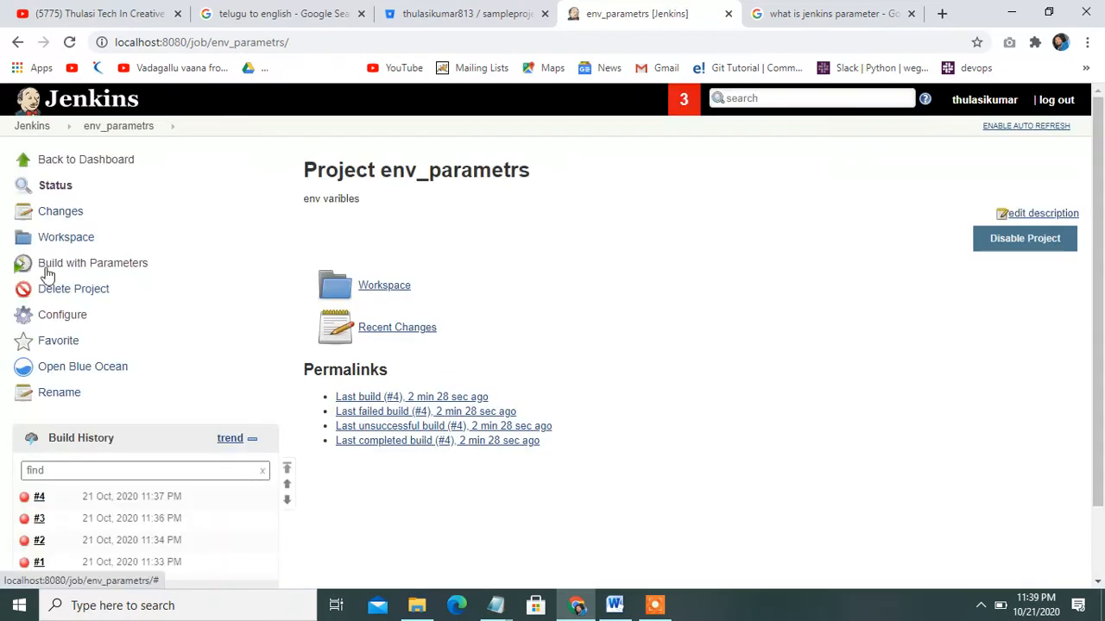
Build env_parametrs with ENV kept at DEV and refresh to see build #5 listed
left_click(69, 268)
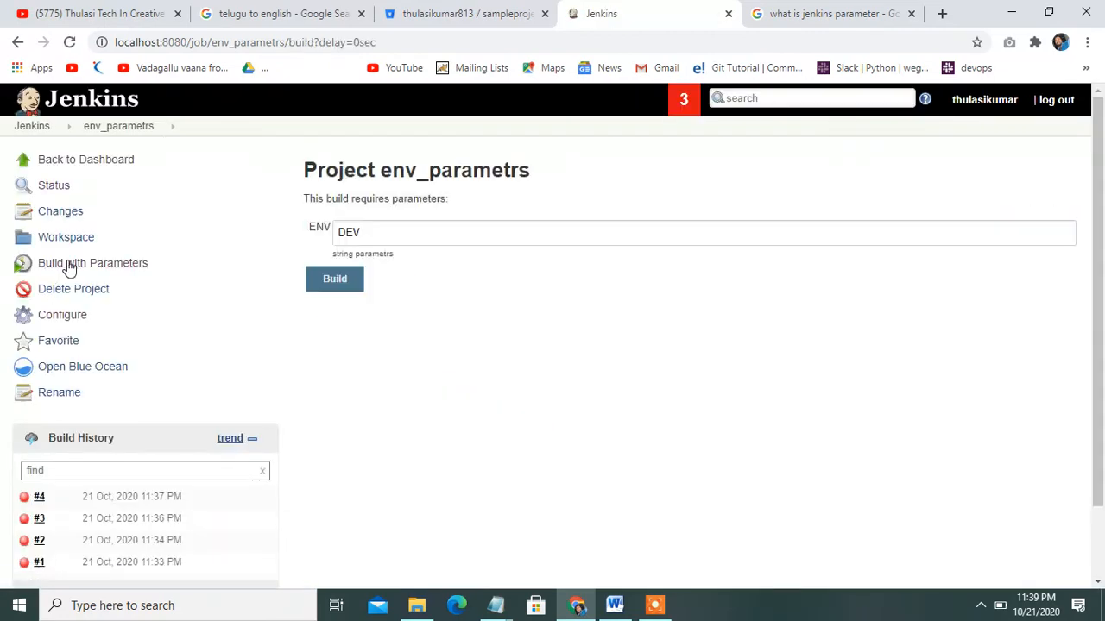
left_click(335, 280)
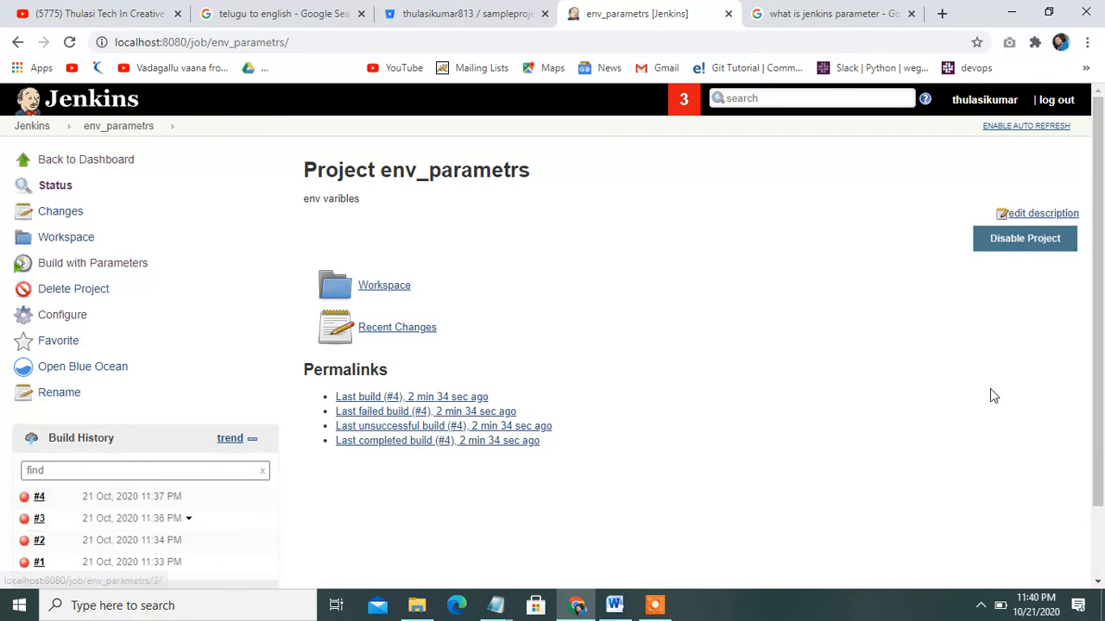
left_click_drag(1103, 293, 1103, 363)
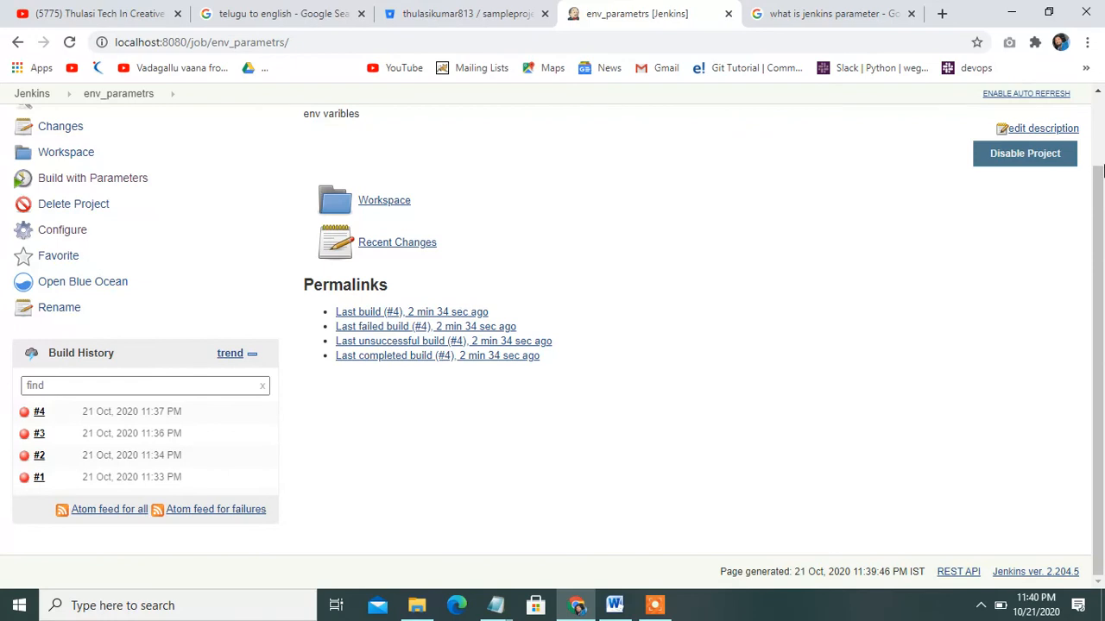
scroll(621, 173, "up", 1)
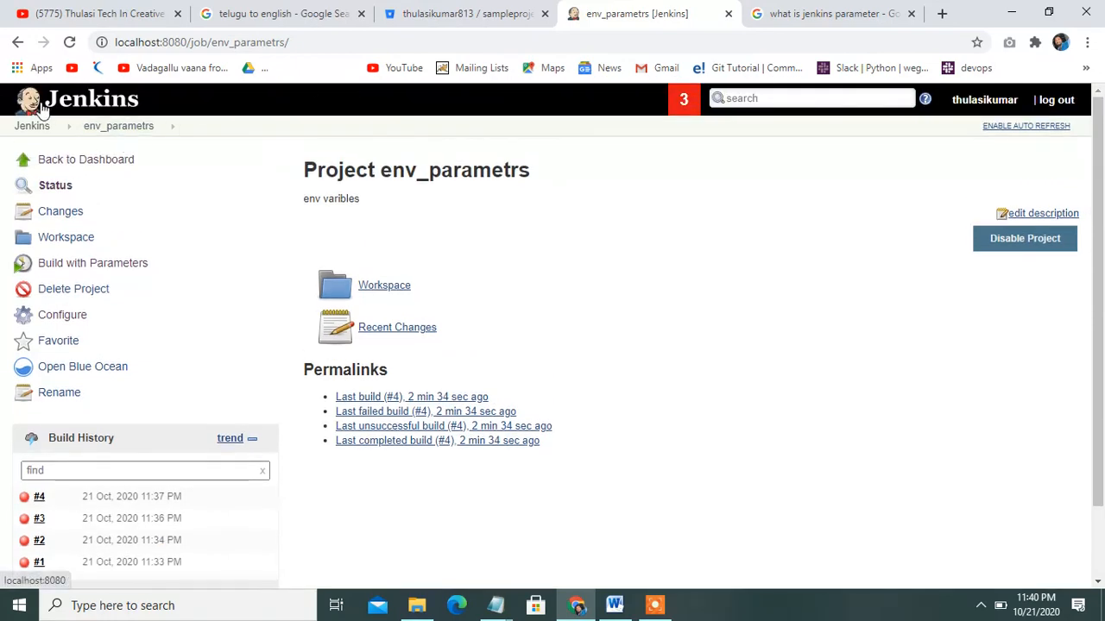
left_click(69, 43)
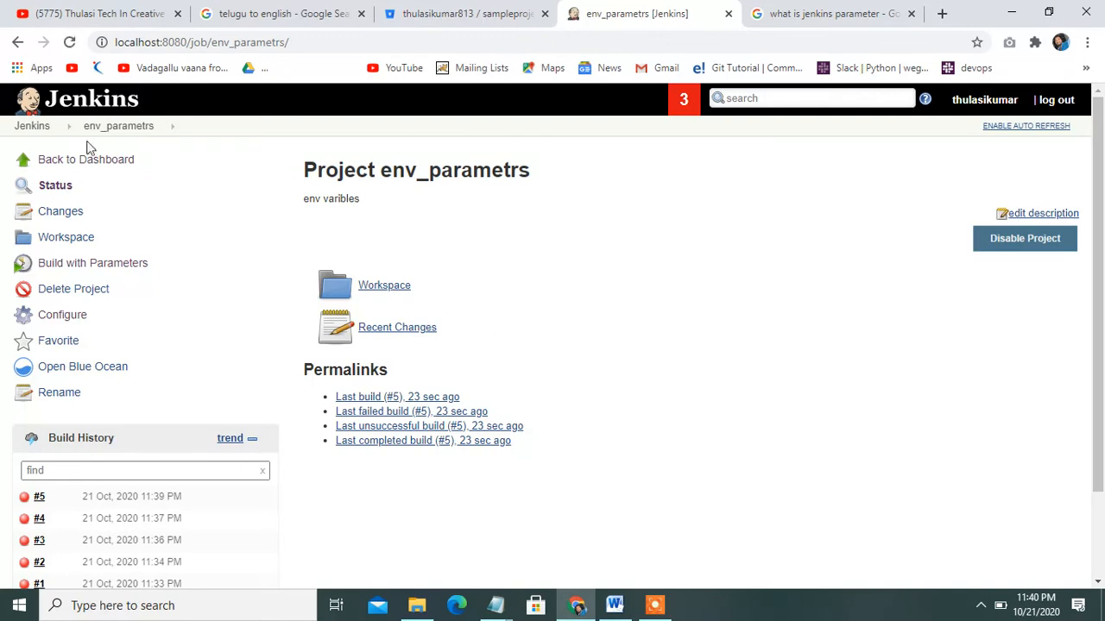
Open build #5's console output and highlight the script path and FATAL command execution failed line
left_click(155, 498)
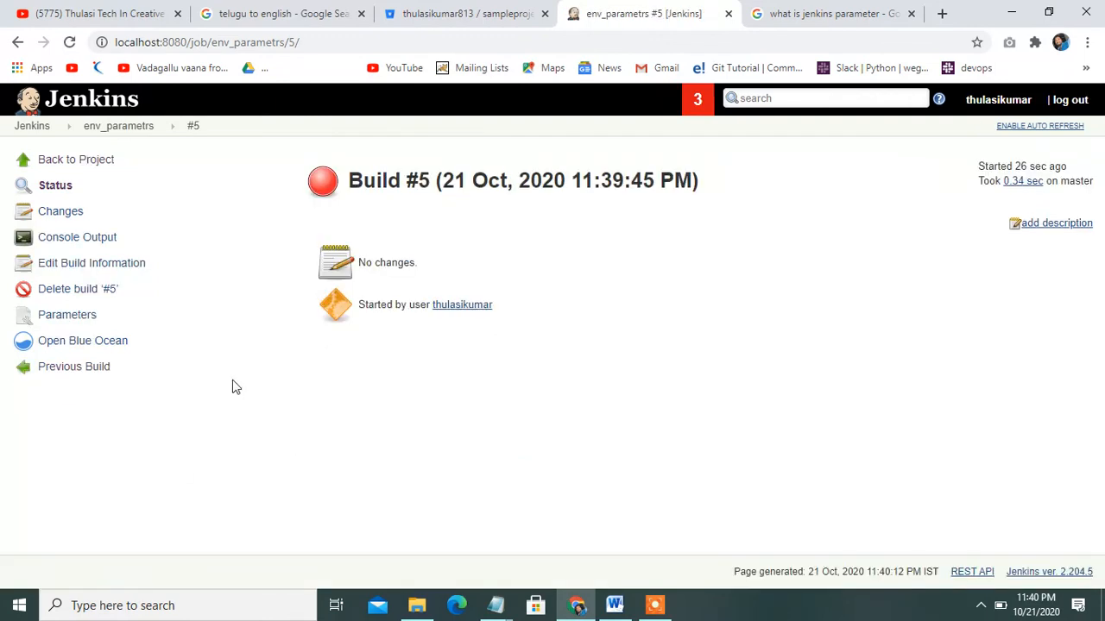
left_click(65, 240)
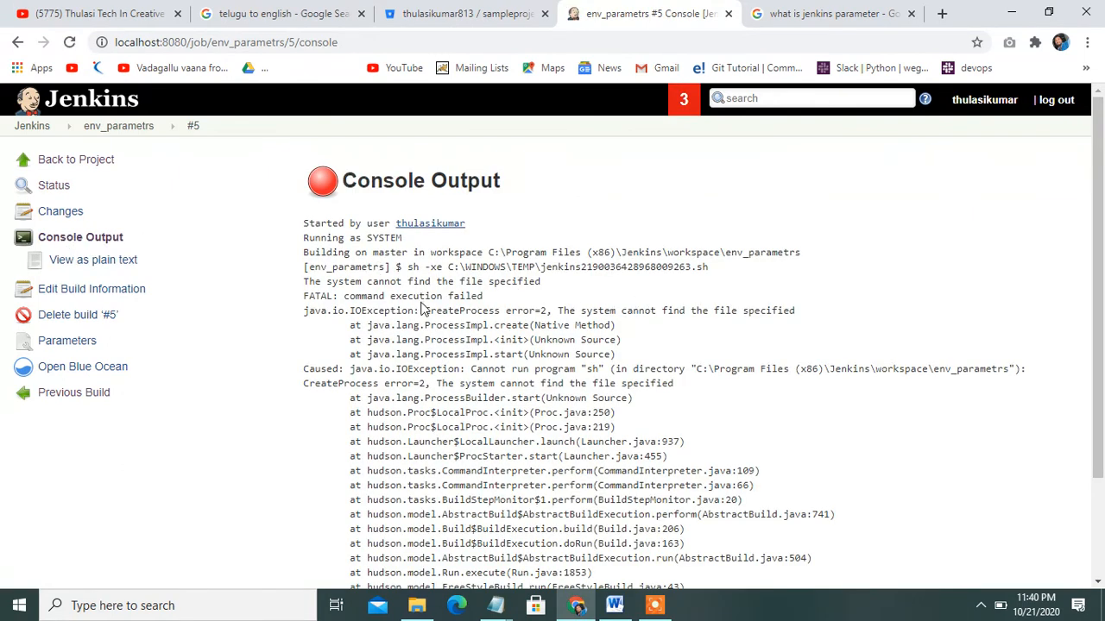
left_click_drag(408, 263, 671, 266)
left_click(680, 259)
double_click(750, 252)
left_click(501, 281)
left_click_drag(498, 278, 576, 298)
left_click(577, 298)
mouse_move(1098, 184)
left_mouse_down()
mouse_move(1102, 286)
mouse_move(1101, 178)
left_mouse_up()
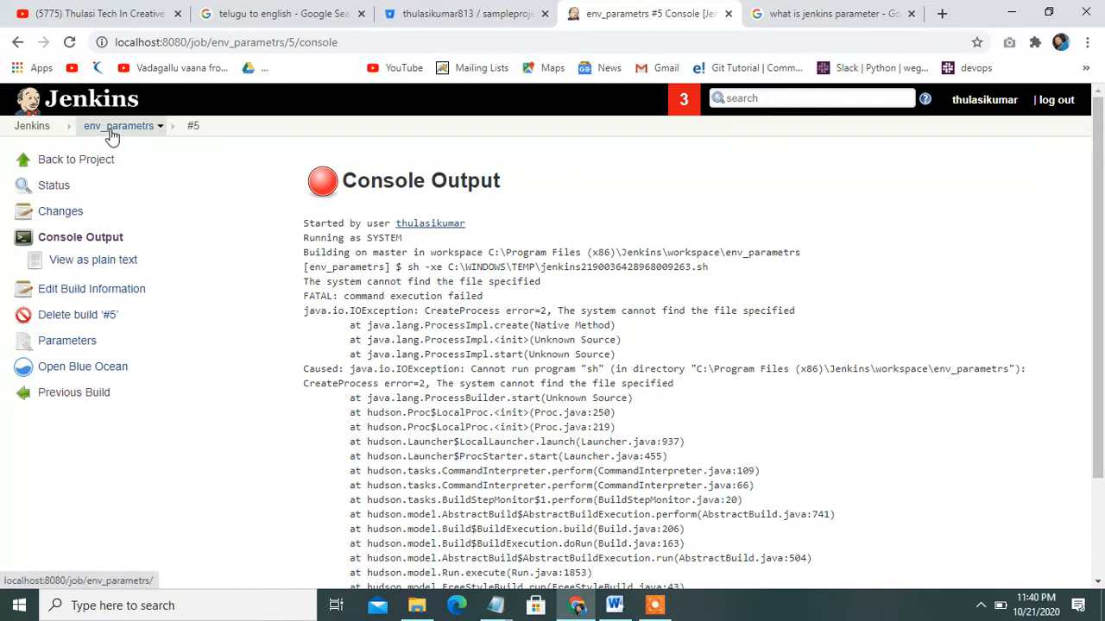
left_click(159, 126)
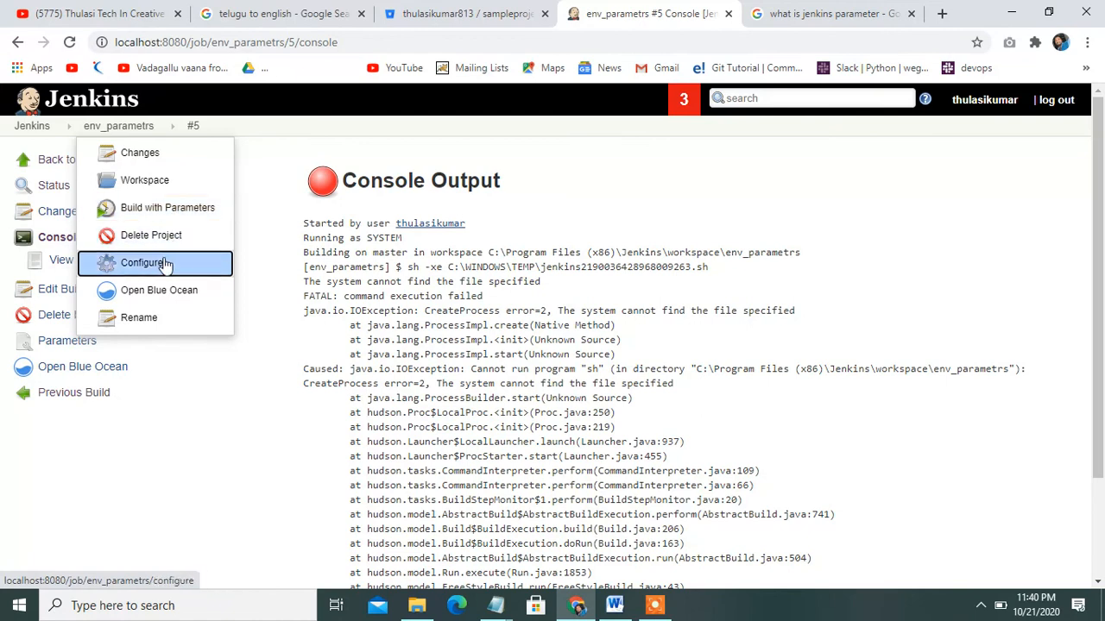
Reopen the env_parametrs configuration with Use Svn-Partial Release Manager unchecked, scrolling to Build Environment
left_click(165, 262)
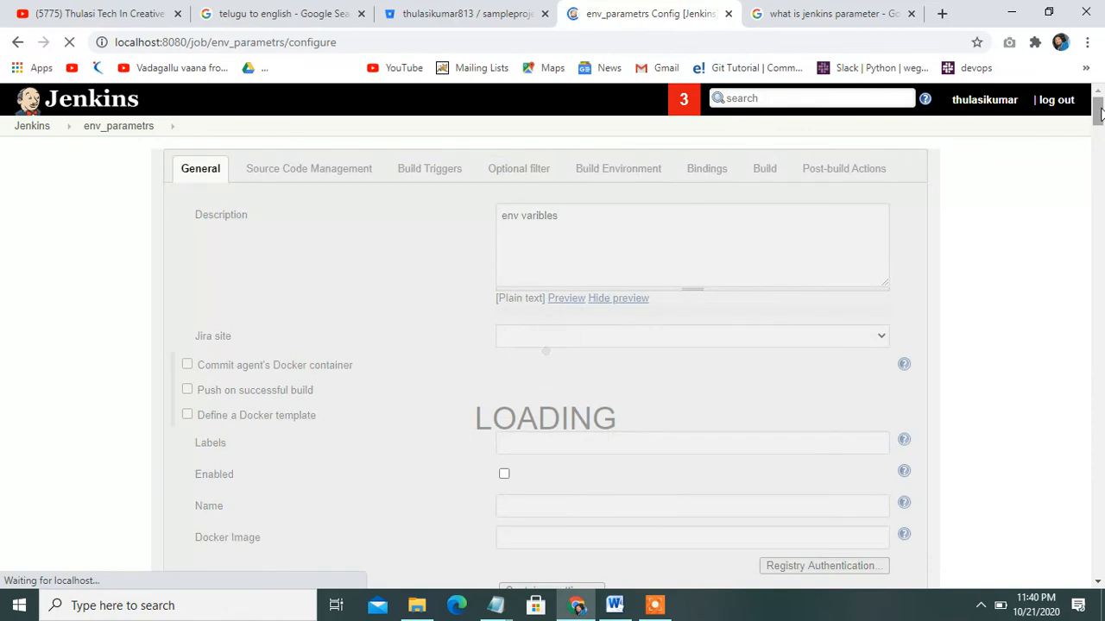
scroll(360, 357, "down", 2)
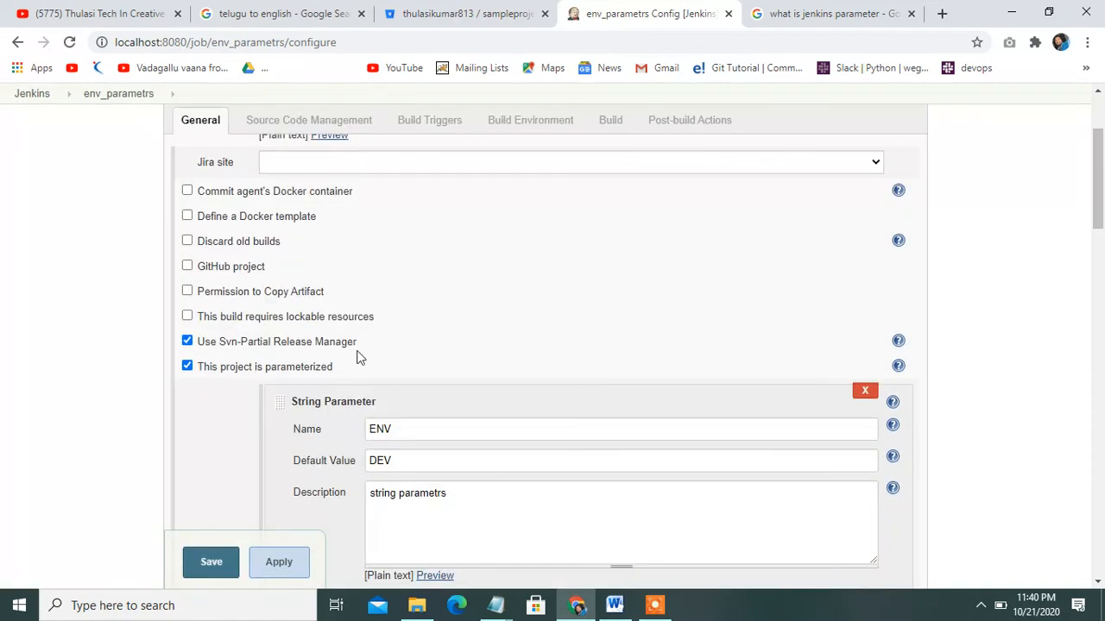
left_click(188, 341)
left_click(188, 341)
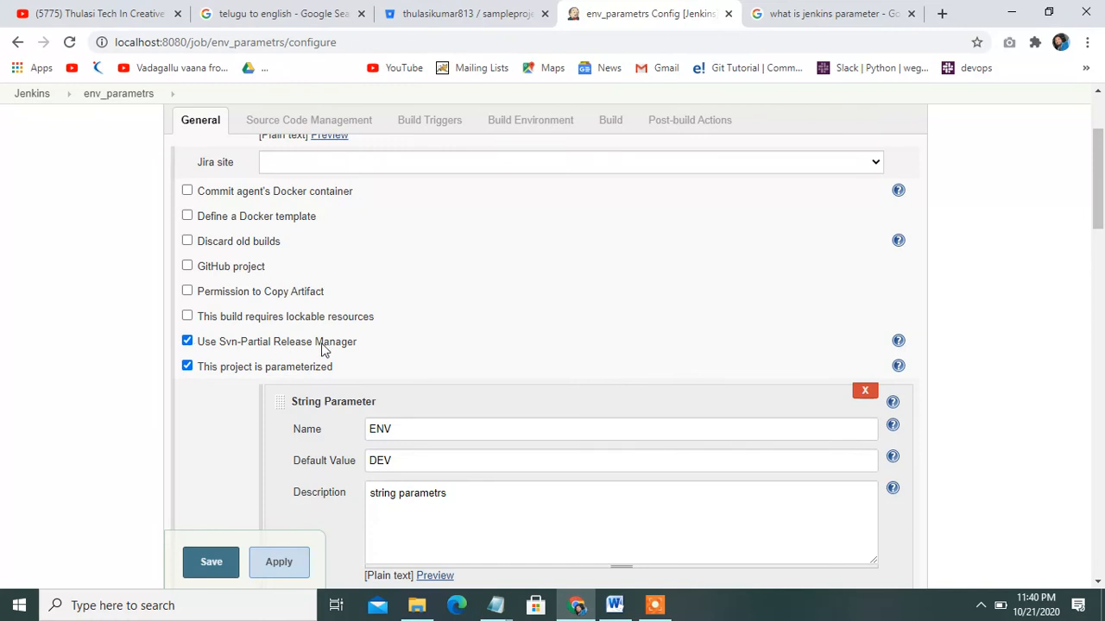
left_click(187, 341)
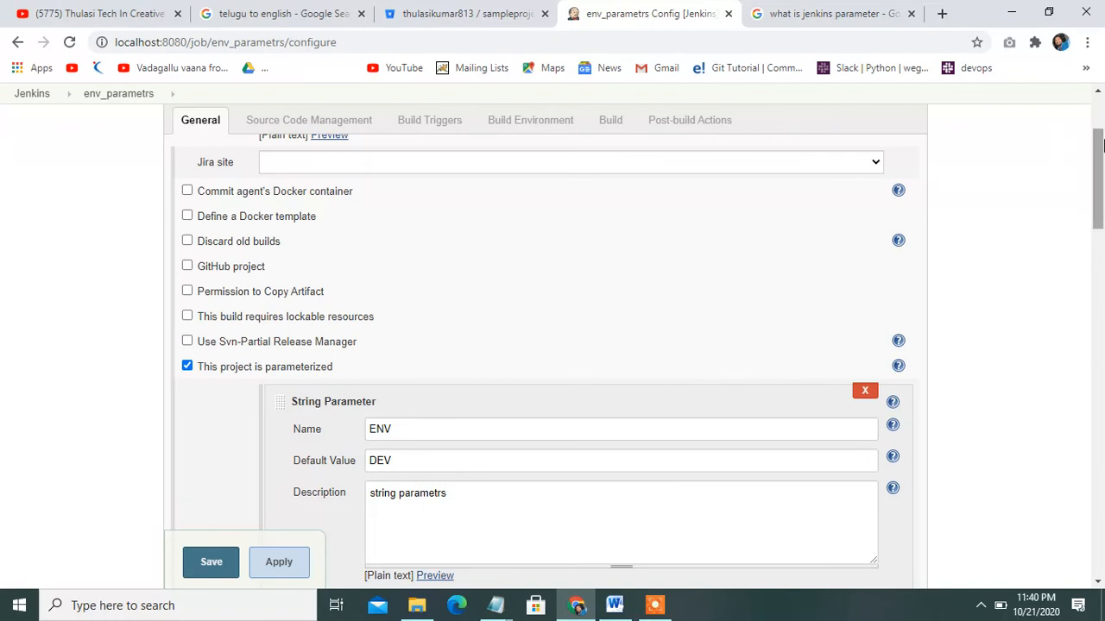
left_click_drag(1100, 145, 1100, 175)
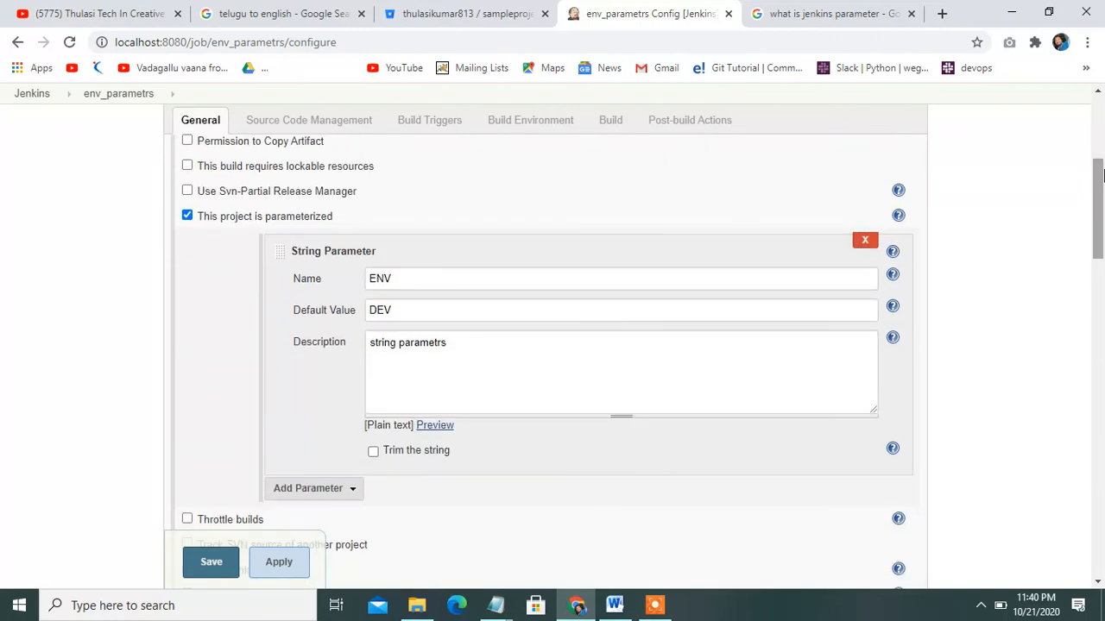
left_click_drag(1098, 176, 921, 423)
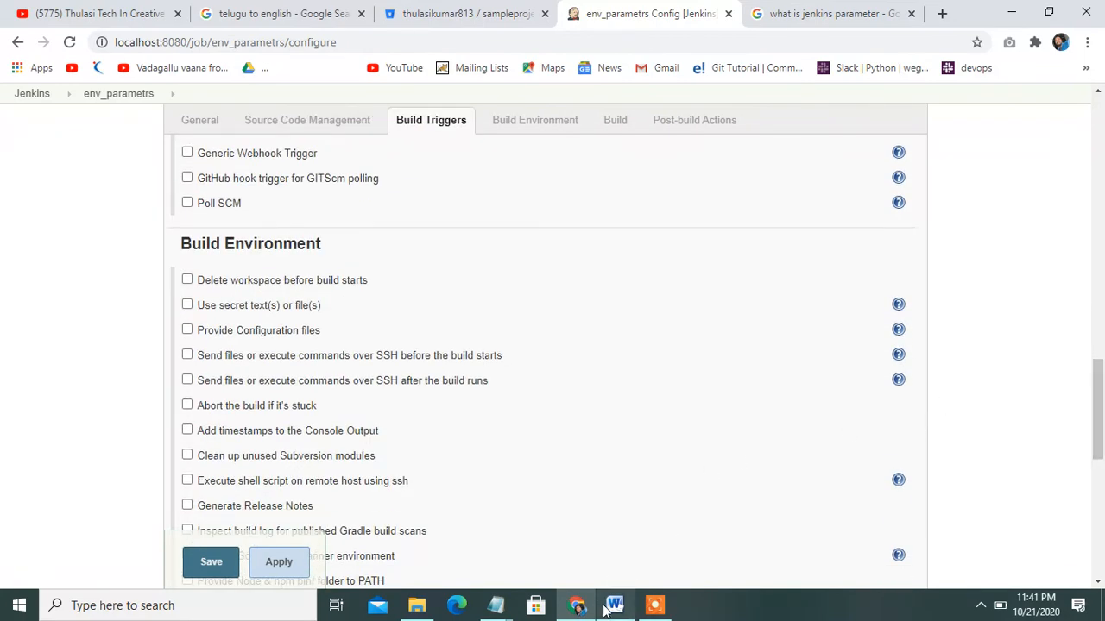
Switch to the Word notes on Jenkins parametrized builds and clear the text selection
mouse_move(614, 606)
left_click(646, 527)
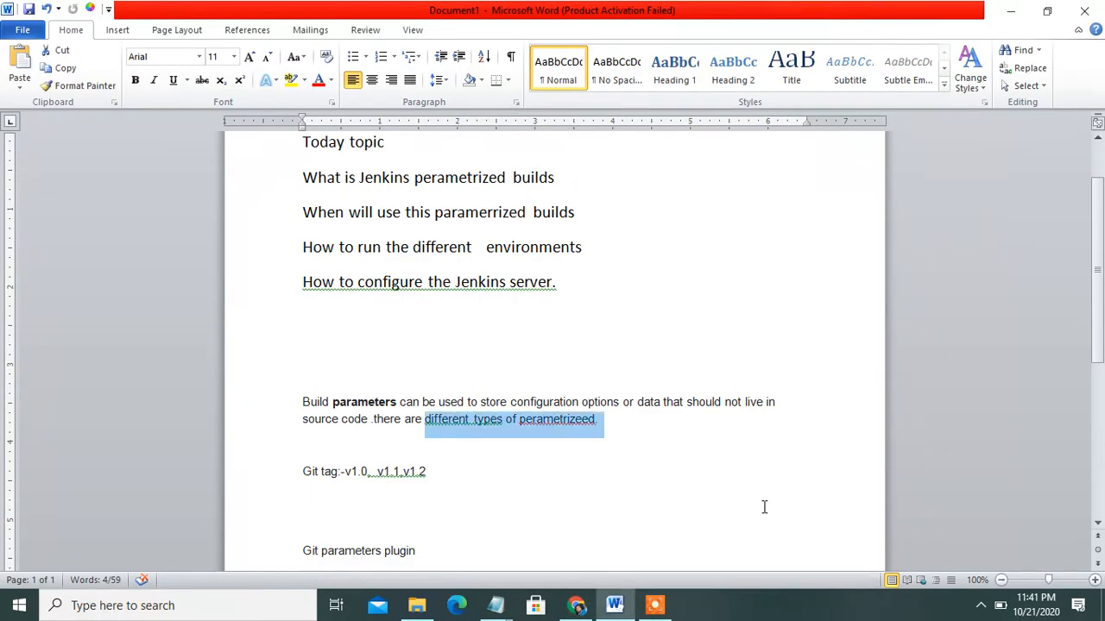
left_click(998, 459)
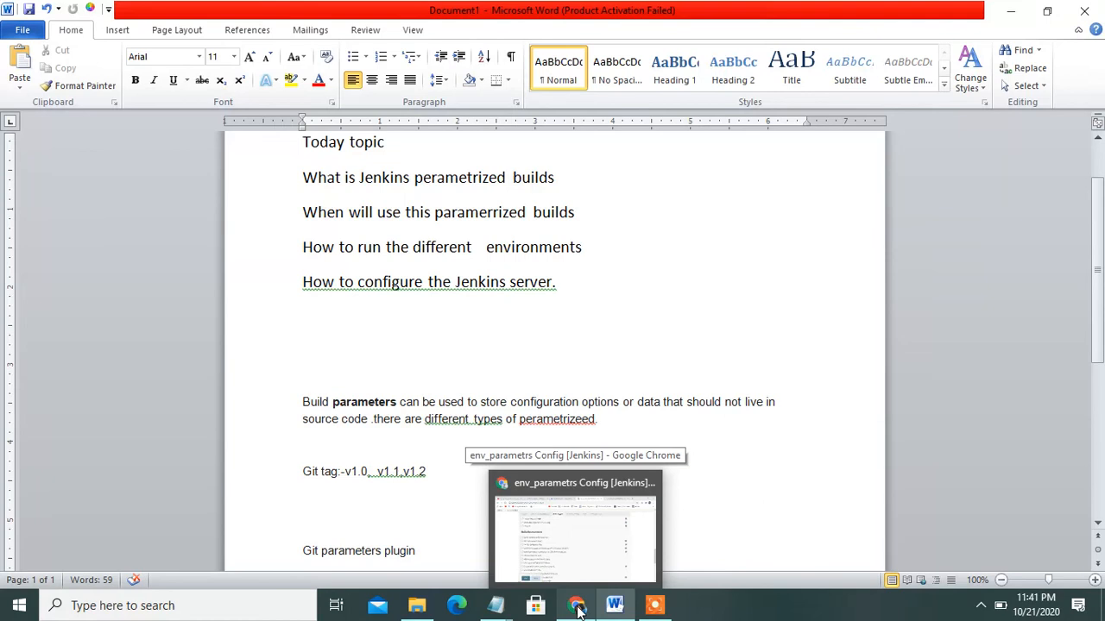
mouse_move(654, 607)
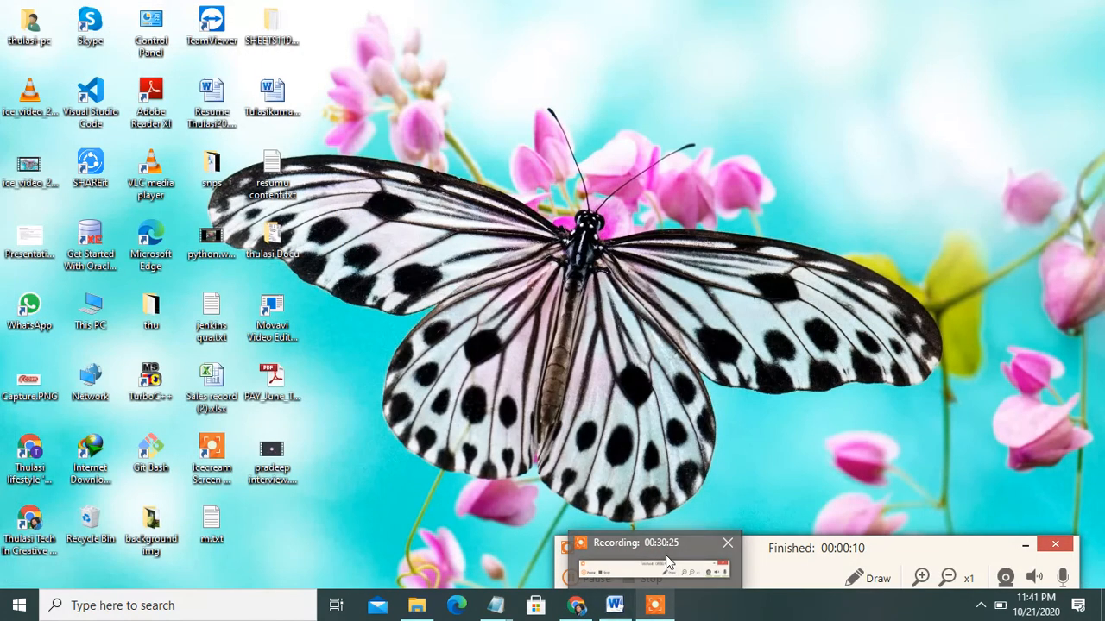
left_click(665, 557)
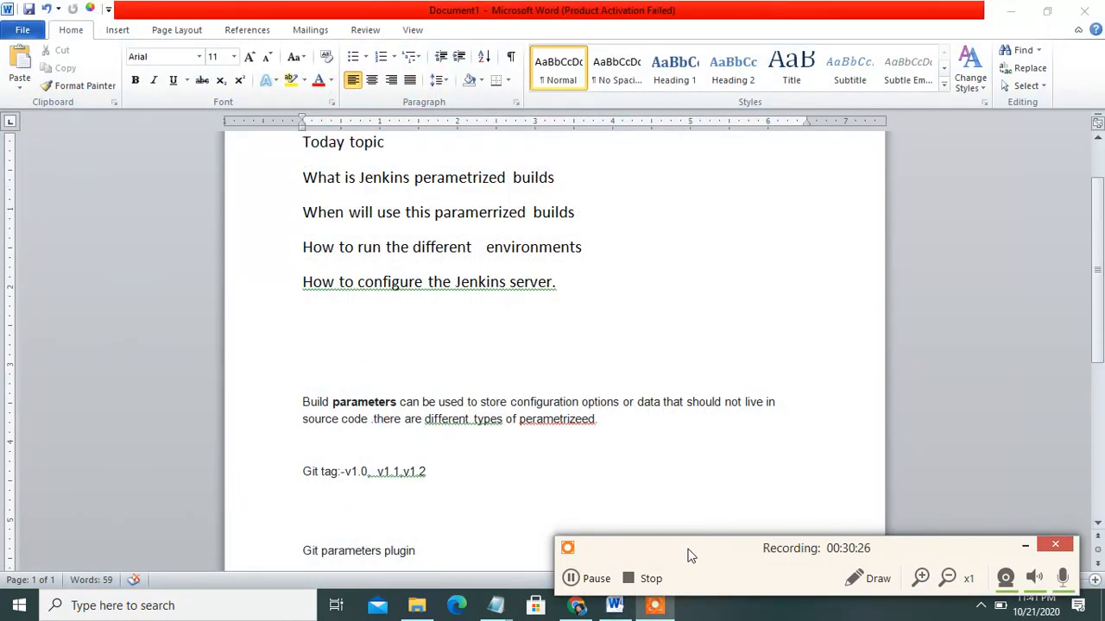